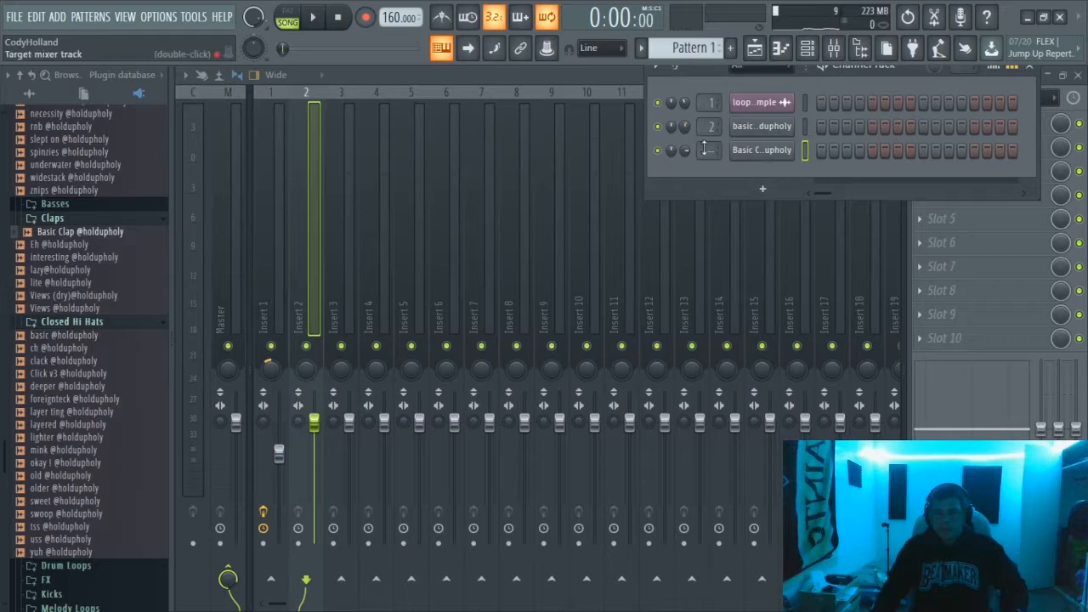
Step: Route the Basic Clap channel to mixer track 3 and lower the faders of Insert 2 and Insert 3
left_click_drag(712, 150, 712, 143)
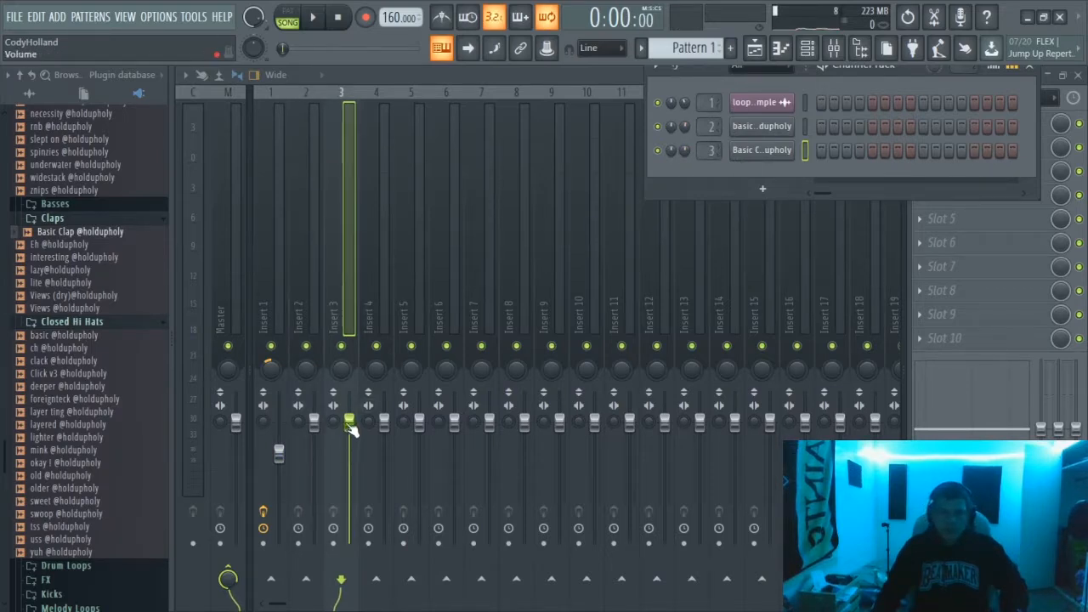
left_click_drag(351, 429, 314, 440)
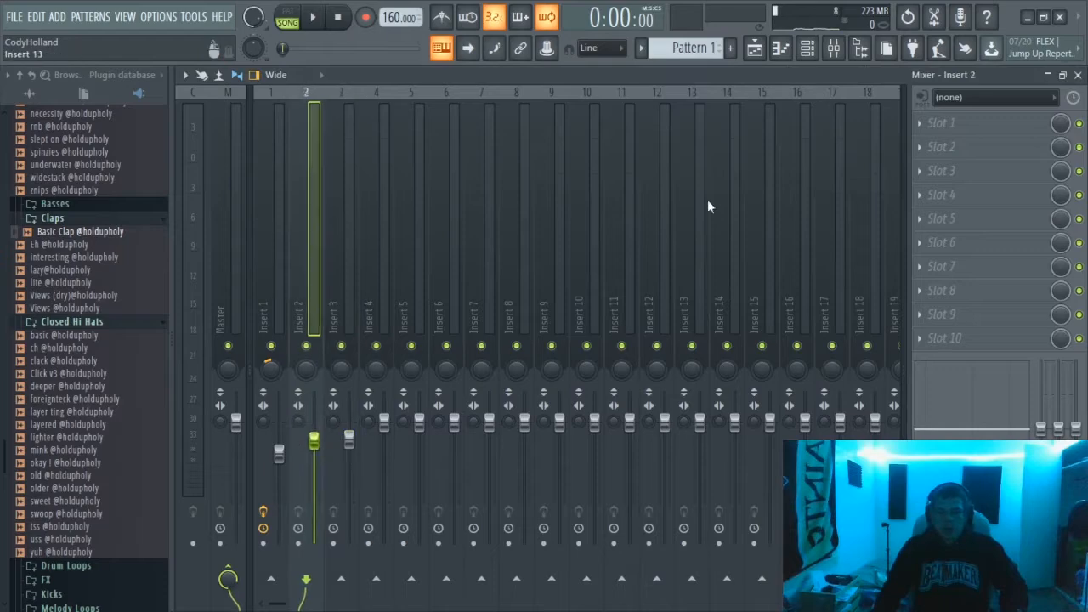
Step: Normalize the Basic Clap sample, shorten its length and set its fade-out to 55%
left_click(808, 48)
left_click(770, 150)
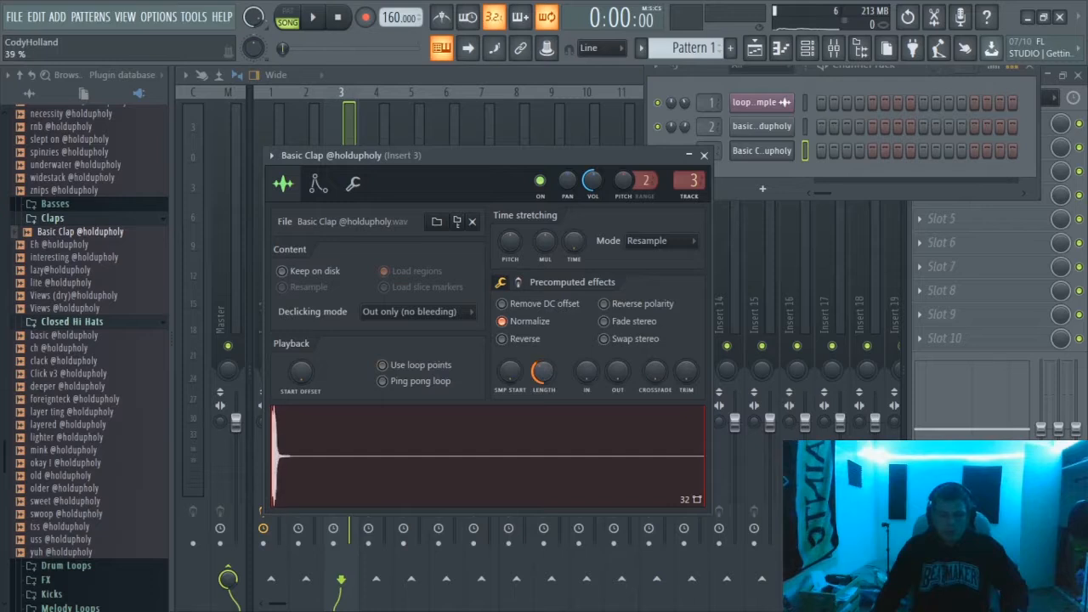
left_click_drag(543, 370, 618, 357)
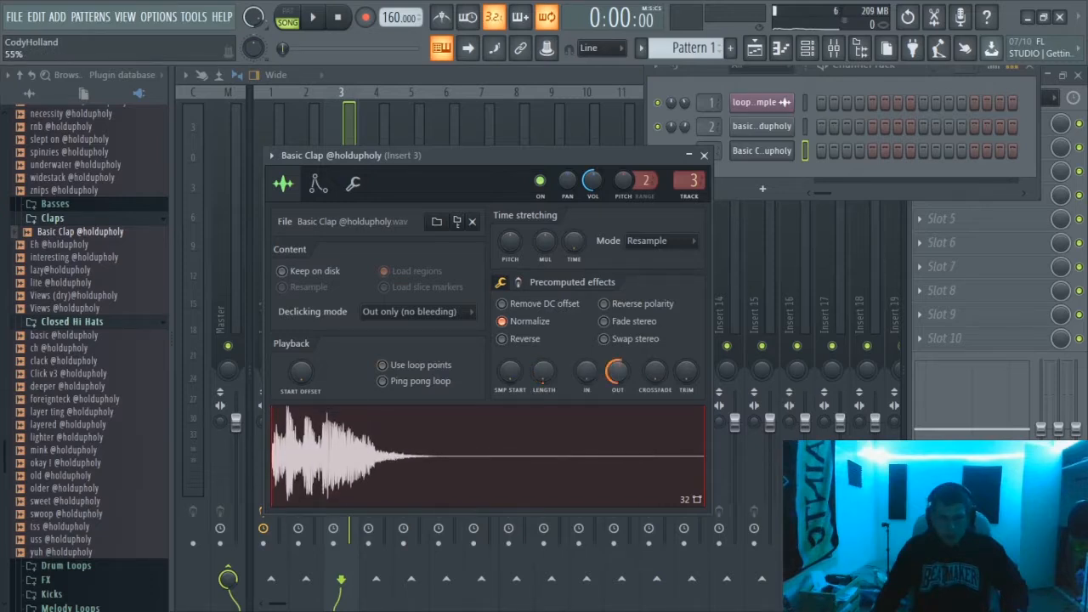
left_click(704, 156)
left_click(748, 155)
Step: Name Pattern 1 "Drums" and place it on track 2 of the playlist
left_click(754, 47)
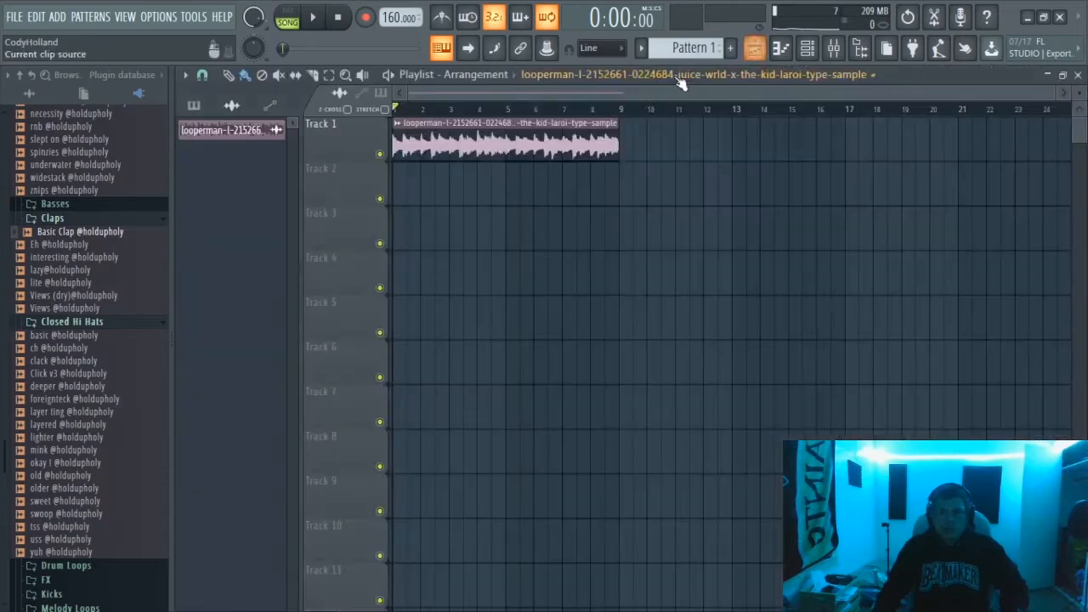
left_click(730, 47)
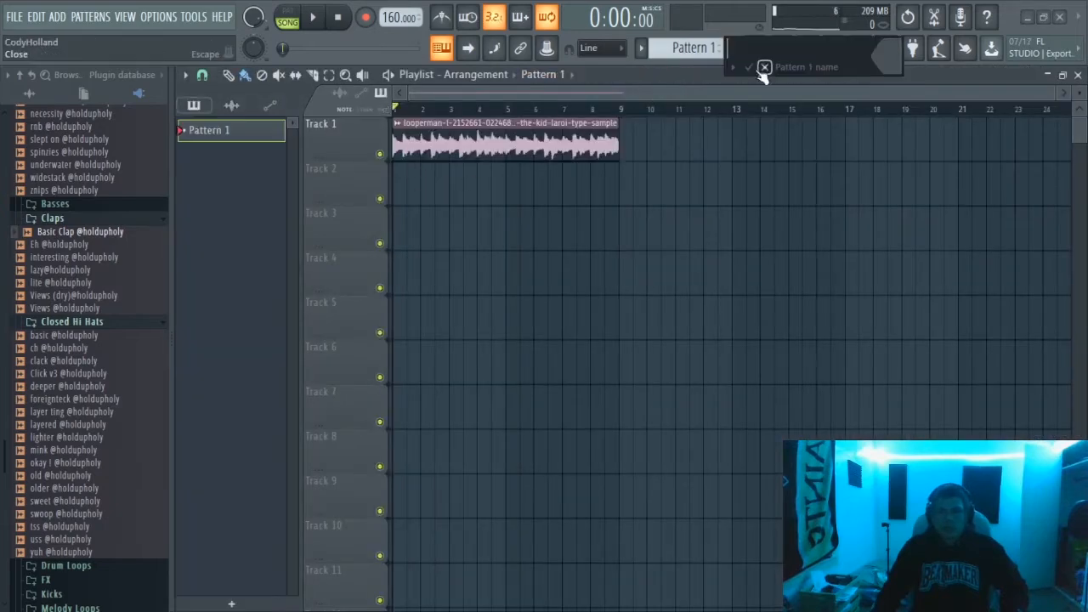
left_click(760, 73)
left_click(744, 84)
left_click_drag(221, 130, 442, 182)
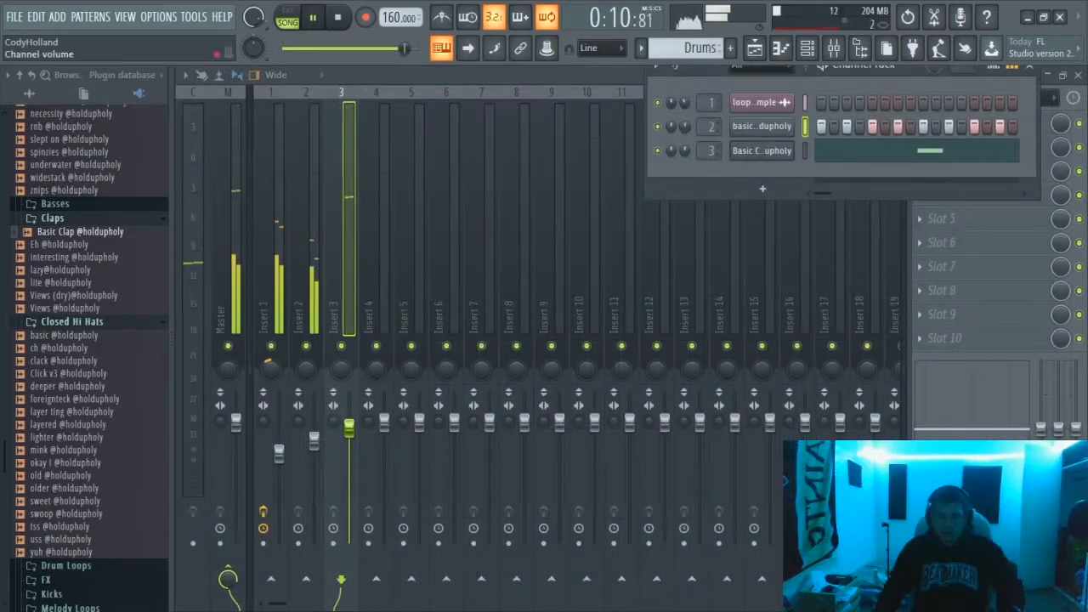
Step: Increase the fade-out of the basic hi-hat sample and slightly lower the Insert 1 fader
left_click(762, 126)
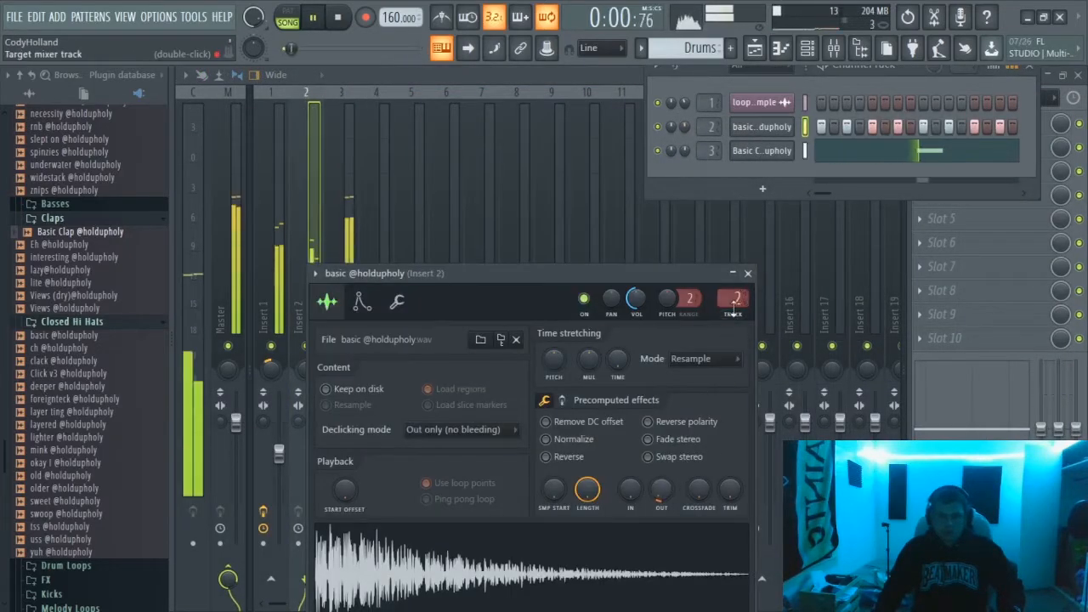
left_click_drag(662, 492, 661, 482)
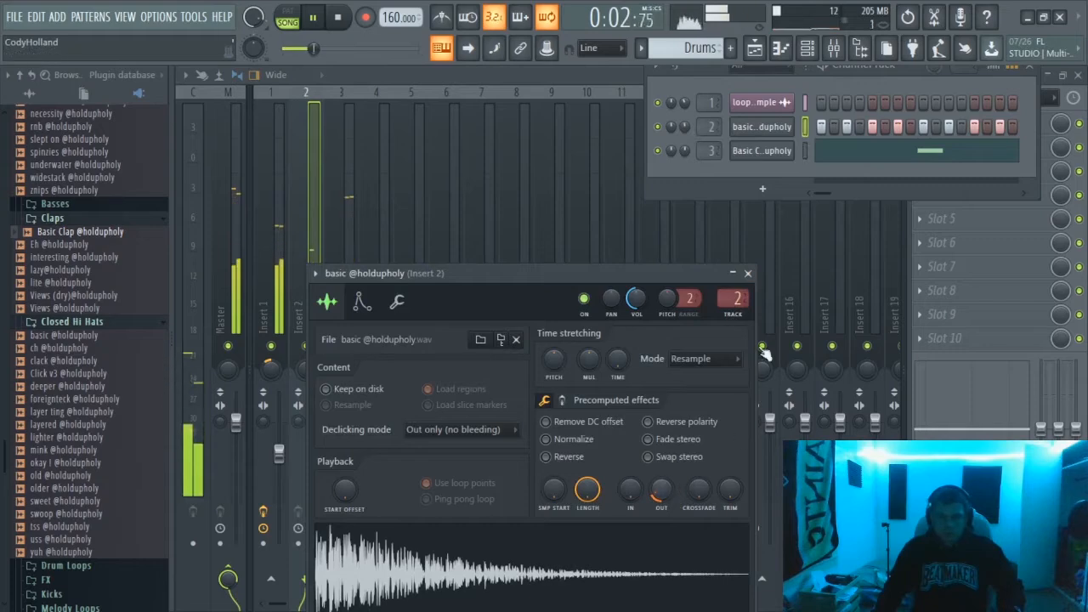
left_click(747, 273)
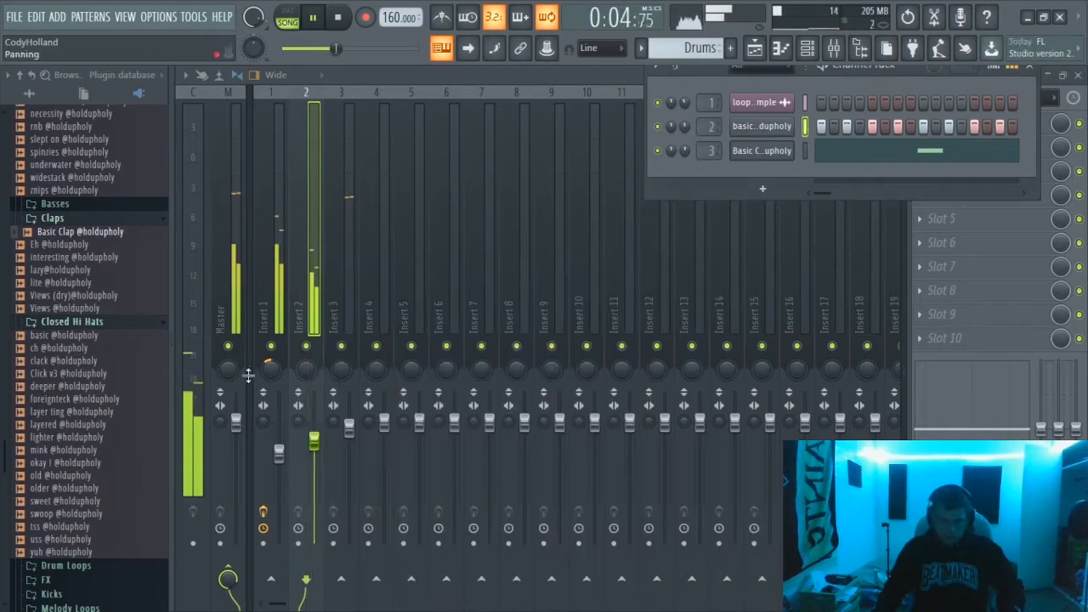
left_click(280, 453)
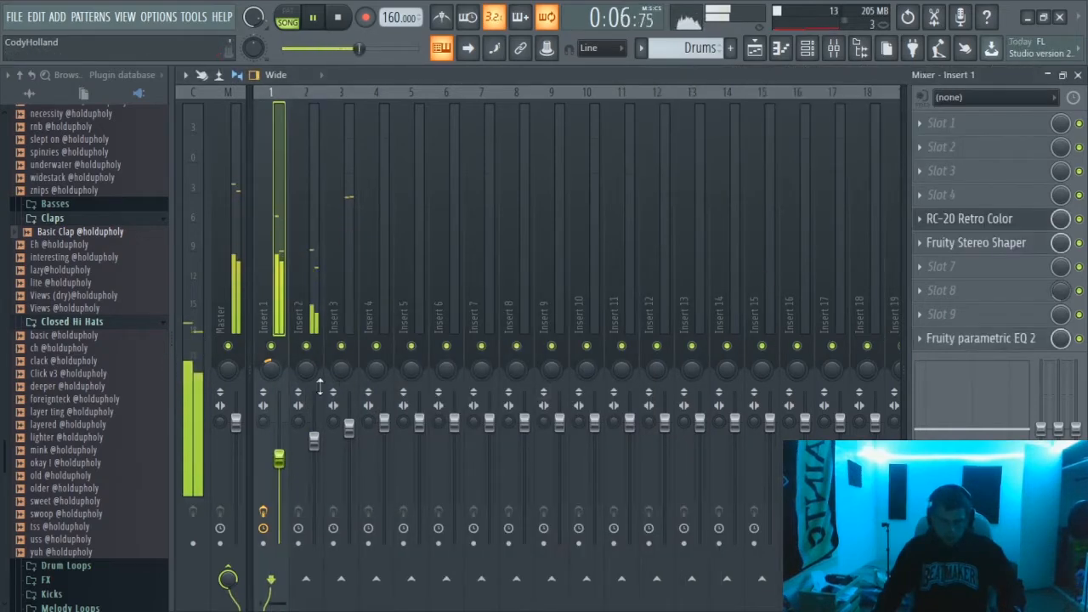
Step: Add Fruity Parametric EQ 2 to slot 6 of the Master, with its main level at 8.3 dB and HQ mode enabled
left_click(238, 429)
left_click(914, 243)
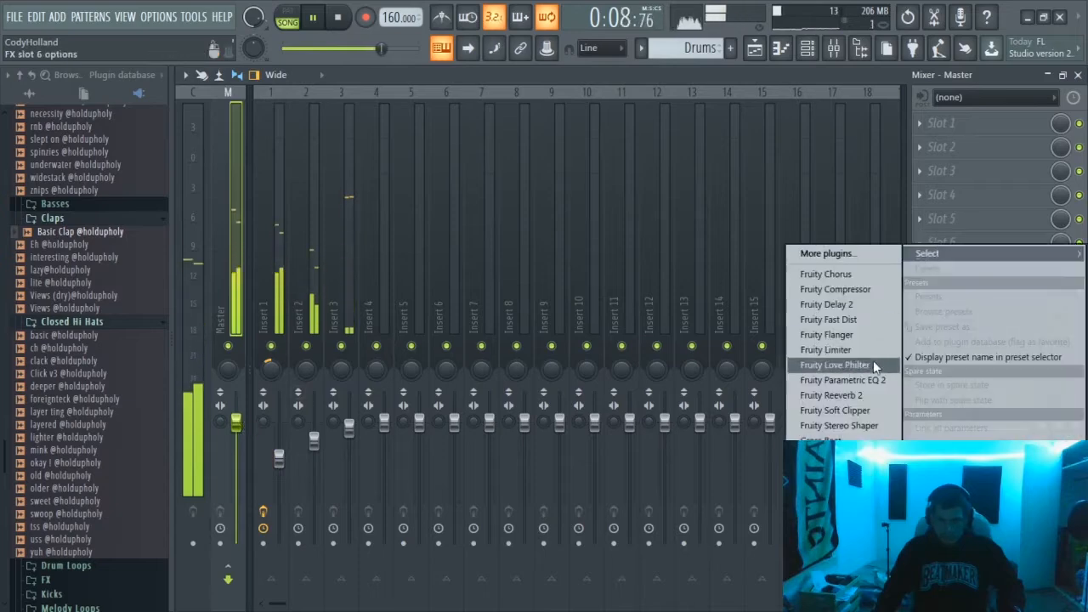
left_click(851, 380)
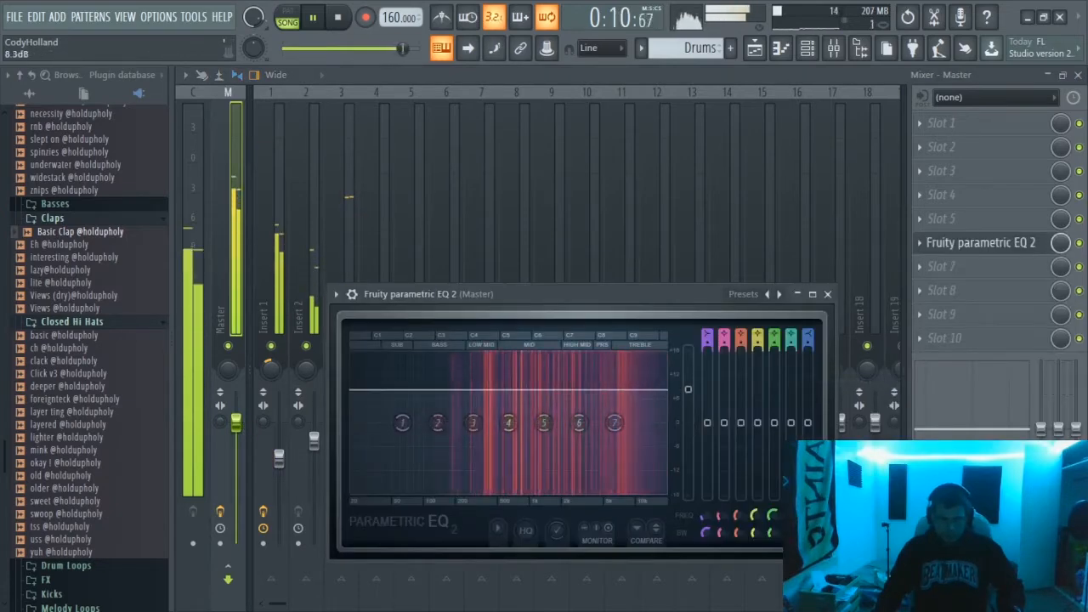
left_click(525, 531)
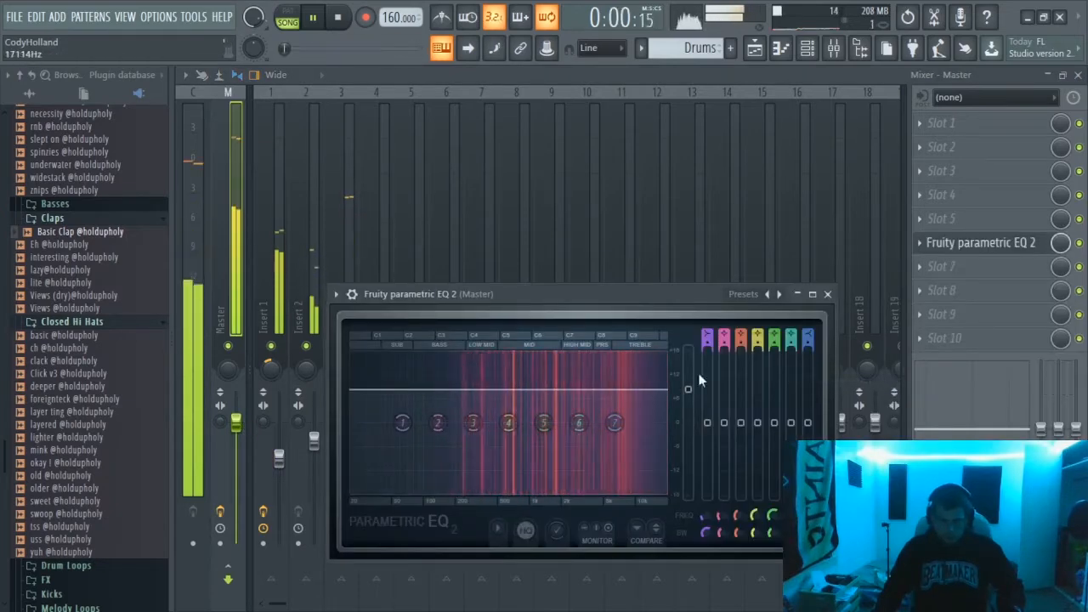
left_click(827, 294)
Step: With Insert 1 soloed, lower its fader and fine-tune its stereo separation during playback
left_click(275, 369)
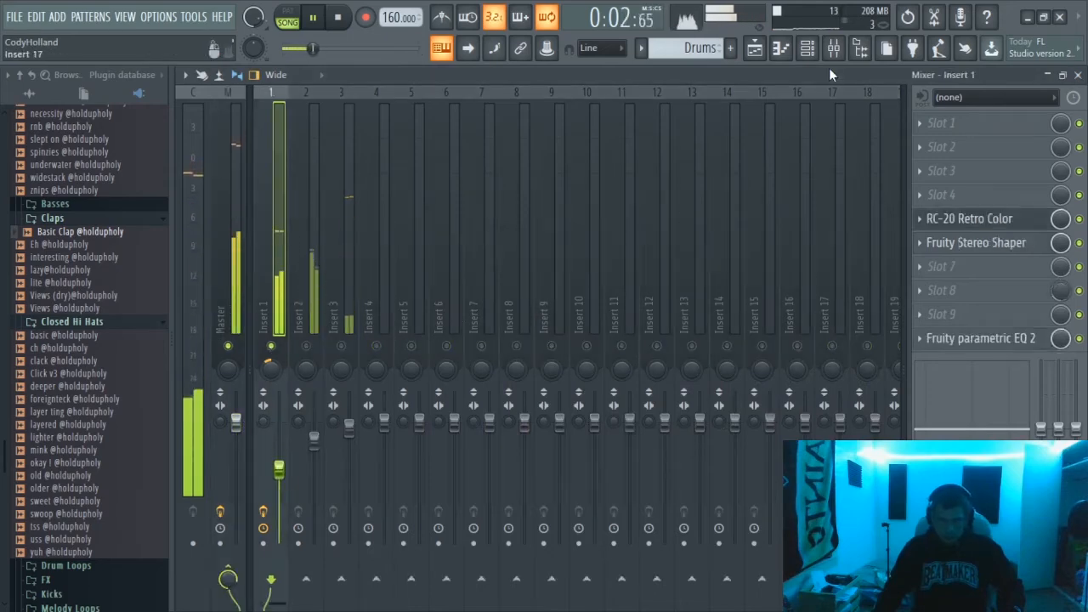
left_click(807, 48)
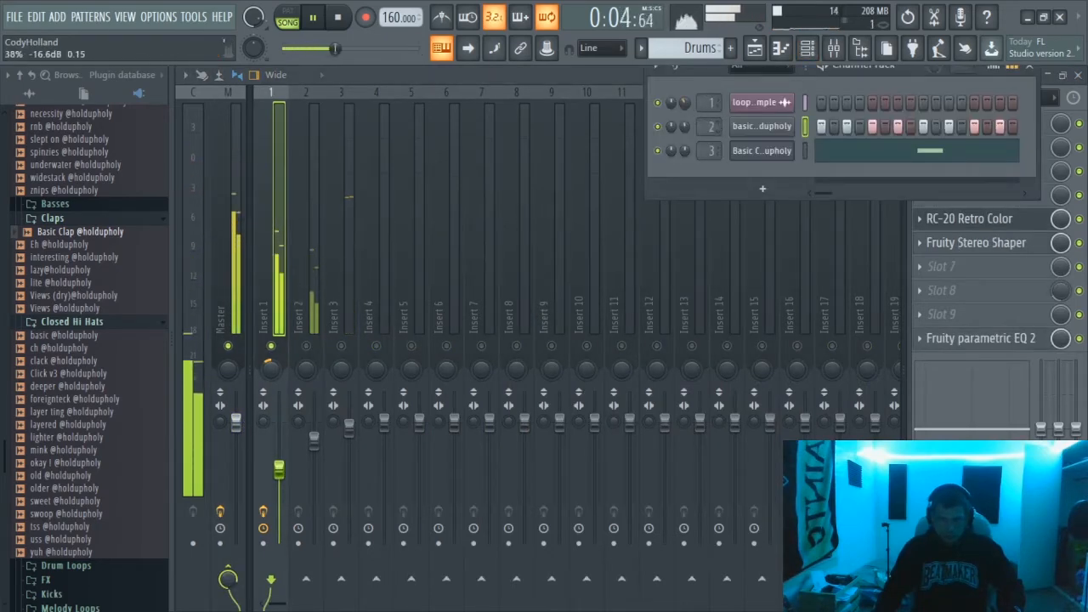
left_click(237, 429)
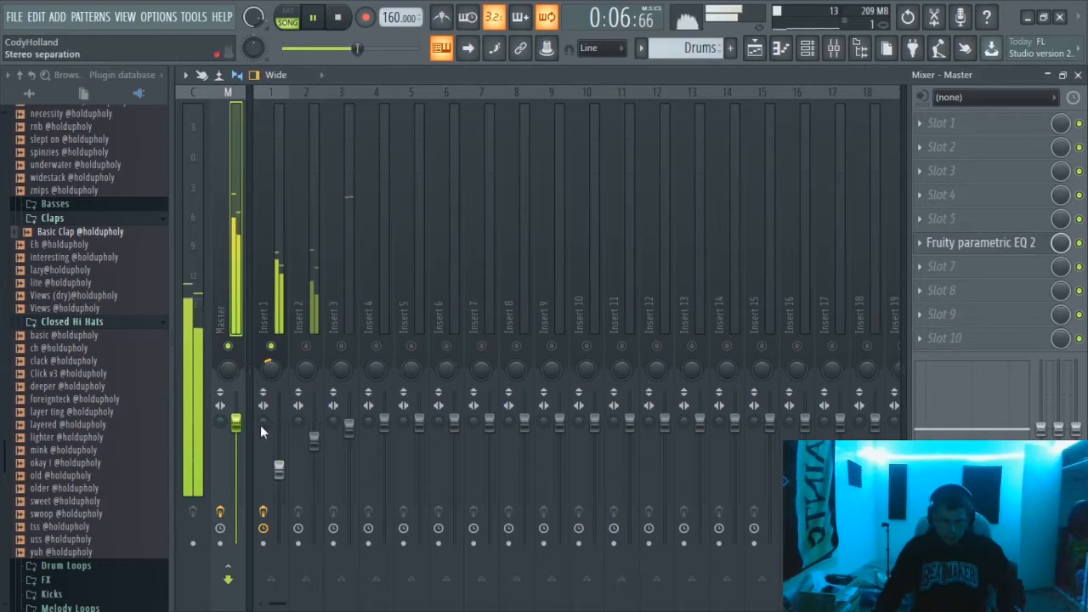
left_click(260, 425)
left_click(237, 425)
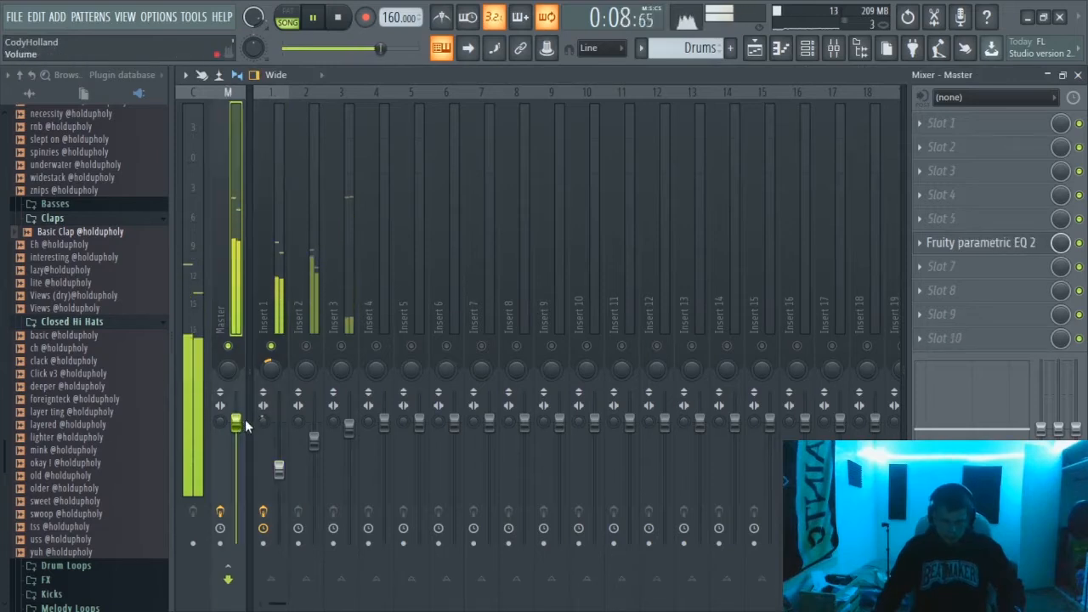
left_click(262, 423)
left_click(237, 423)
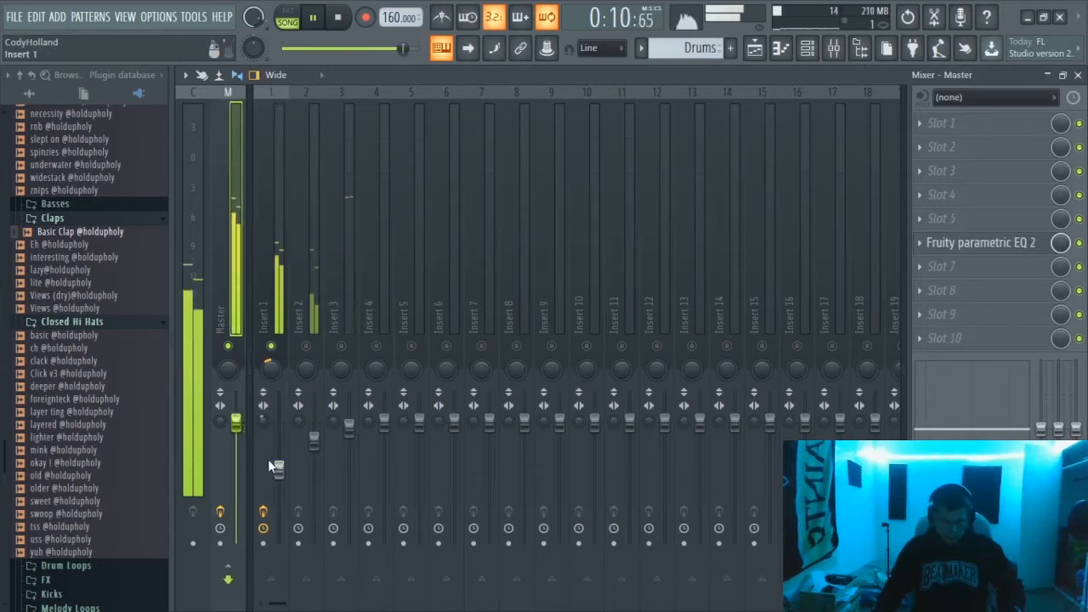
left_click(268, 460)
left_click(236, 423)
key("space")
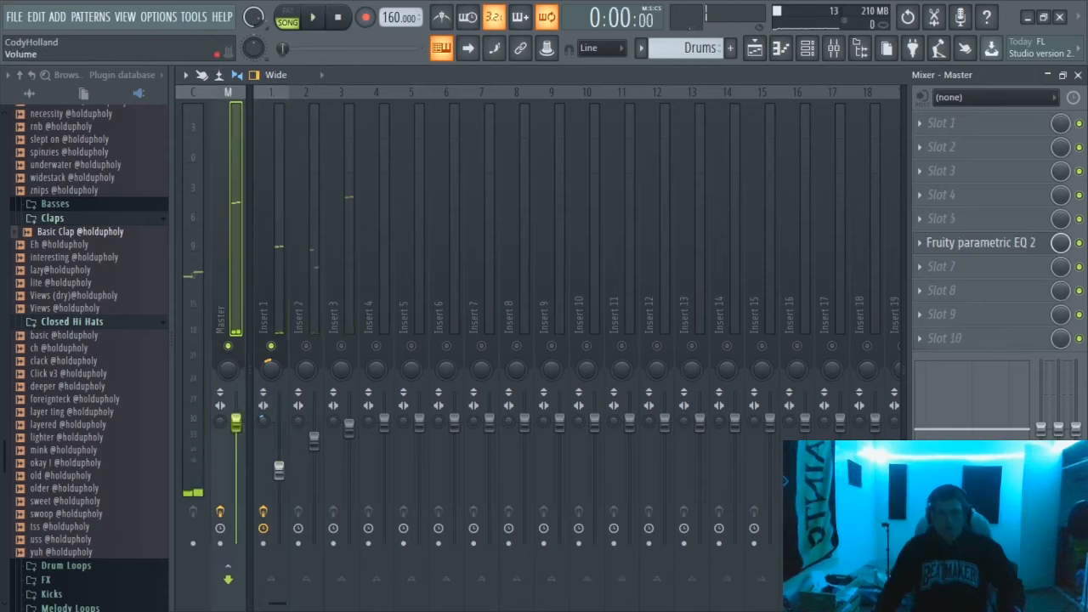
Step: Load the Stereoize 2 preset in Insert 1's Fruity Stereo Shaper and set the effect's mix level to 70%
left_click(281, 472)
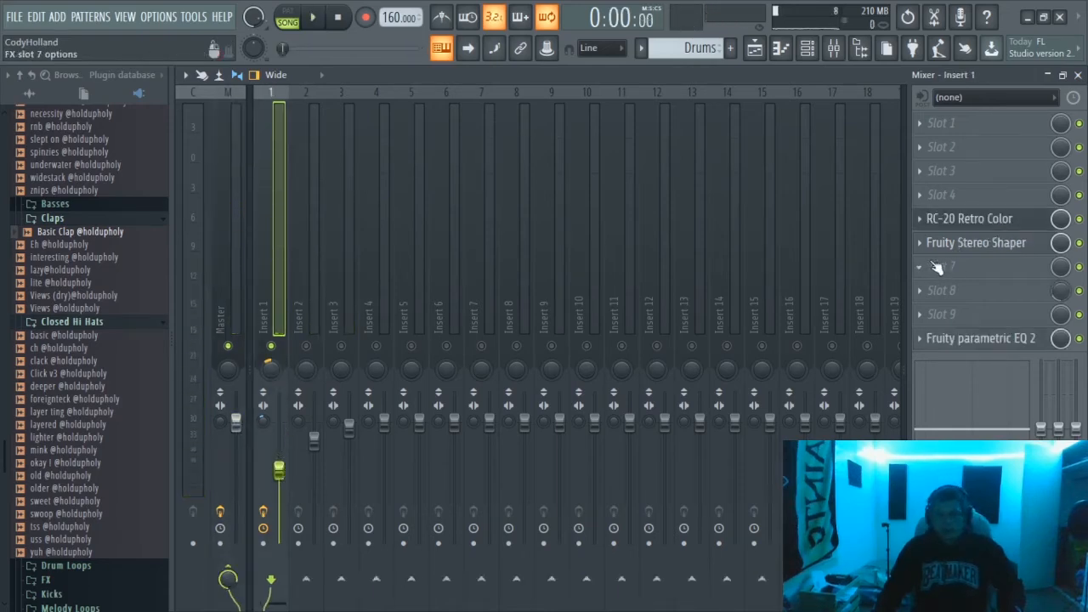
left_click(997, 250)
left_click(274, 232)
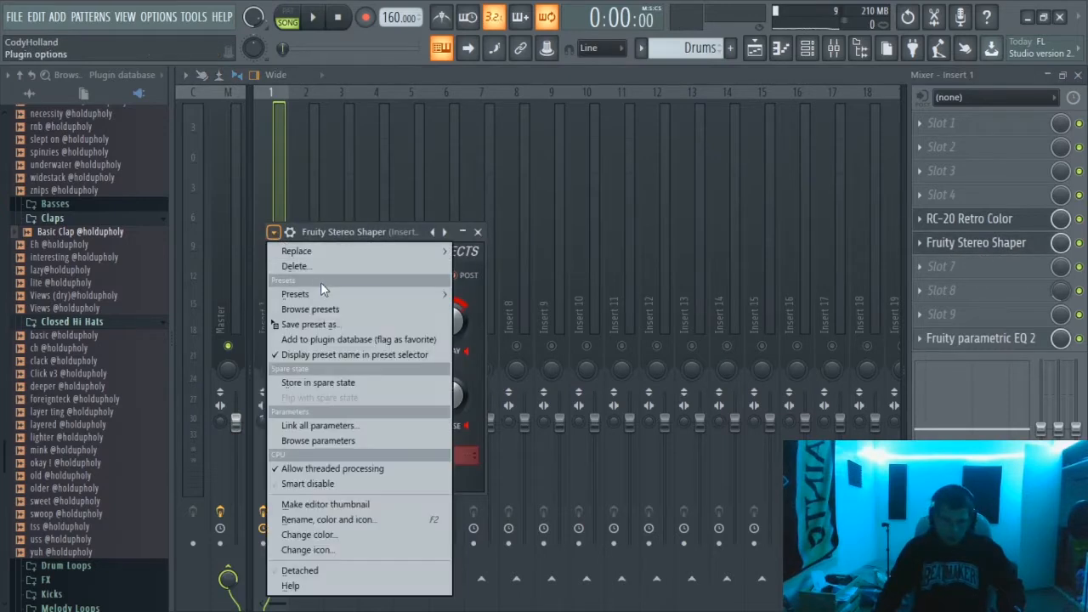
mouse_move(319, 293)
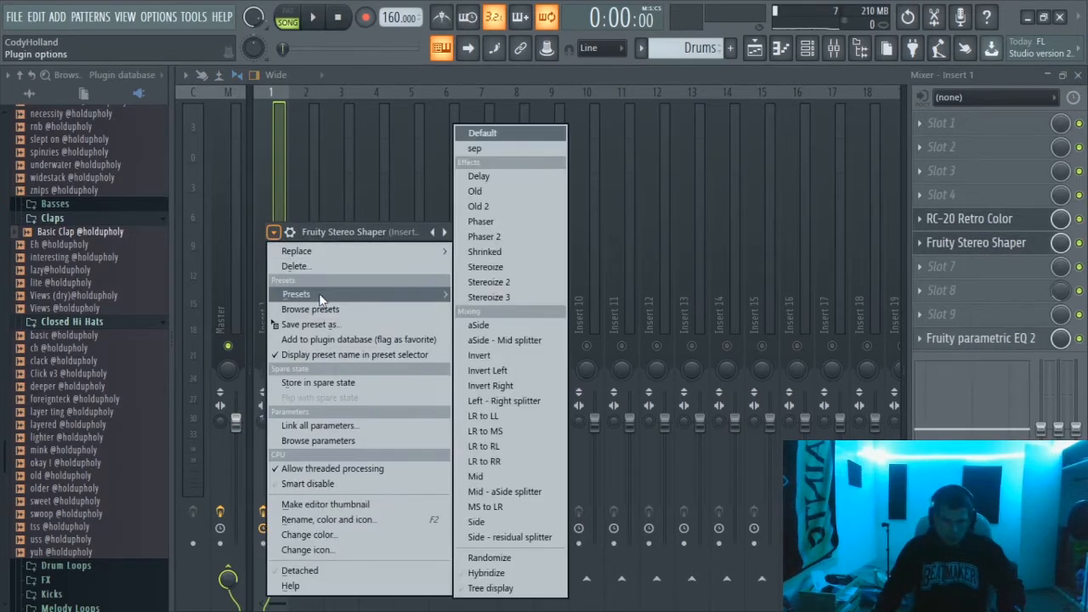
left_click(491, 283)
left_click(478, 232)
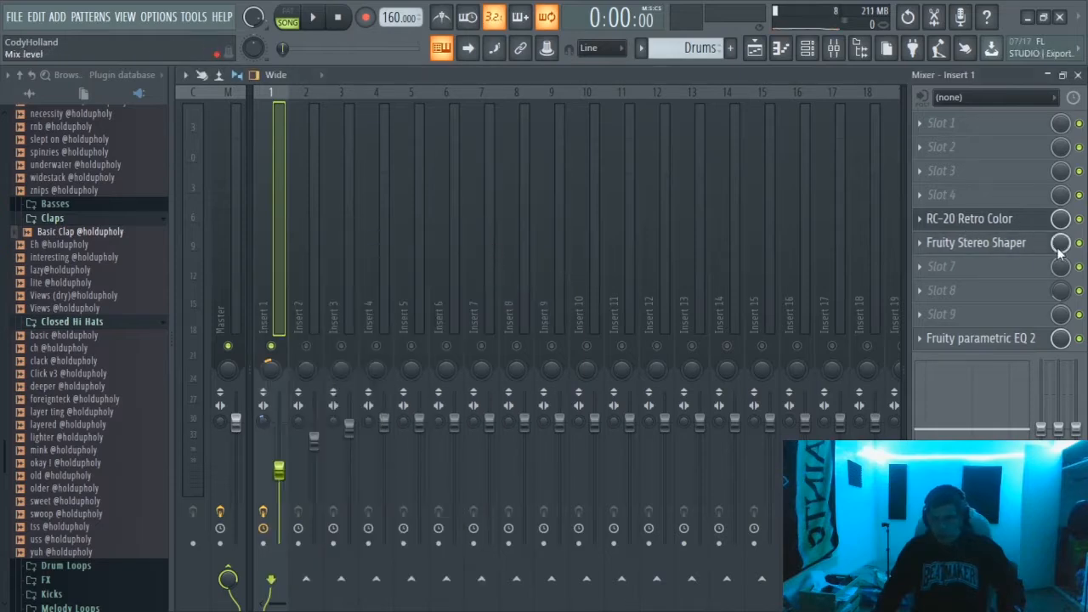
key("space")
left_click_drag(1062, 243, 1062, 154)
key("space")
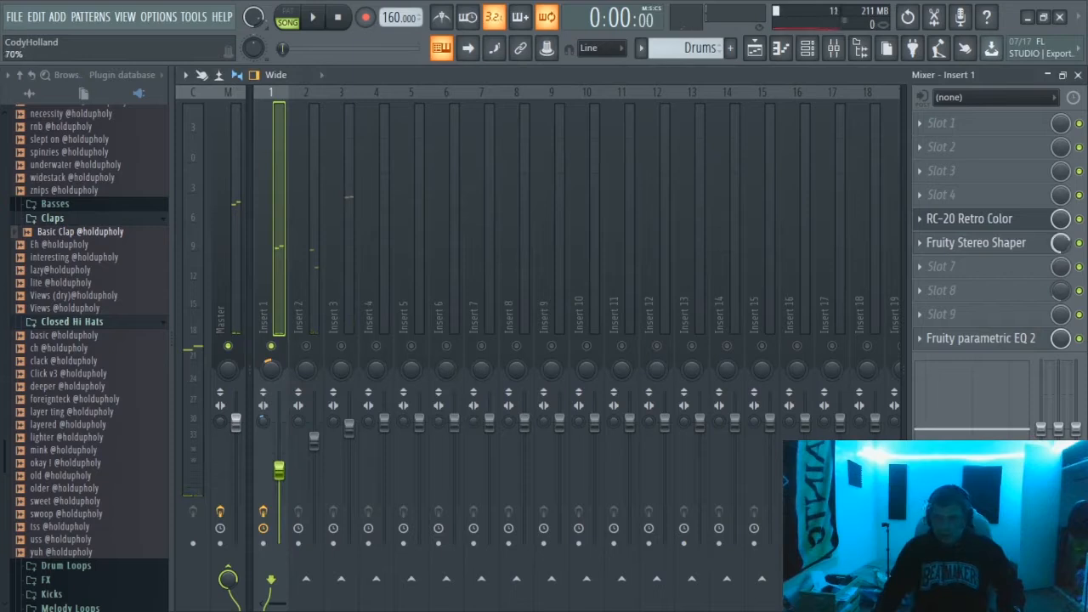
Step: Unmute Inserts 2 and 3 and rebalance the mix during playback, lowering Inserts 1 and 3 and setting Insert 2 to about 83%
left_click(238, 425)
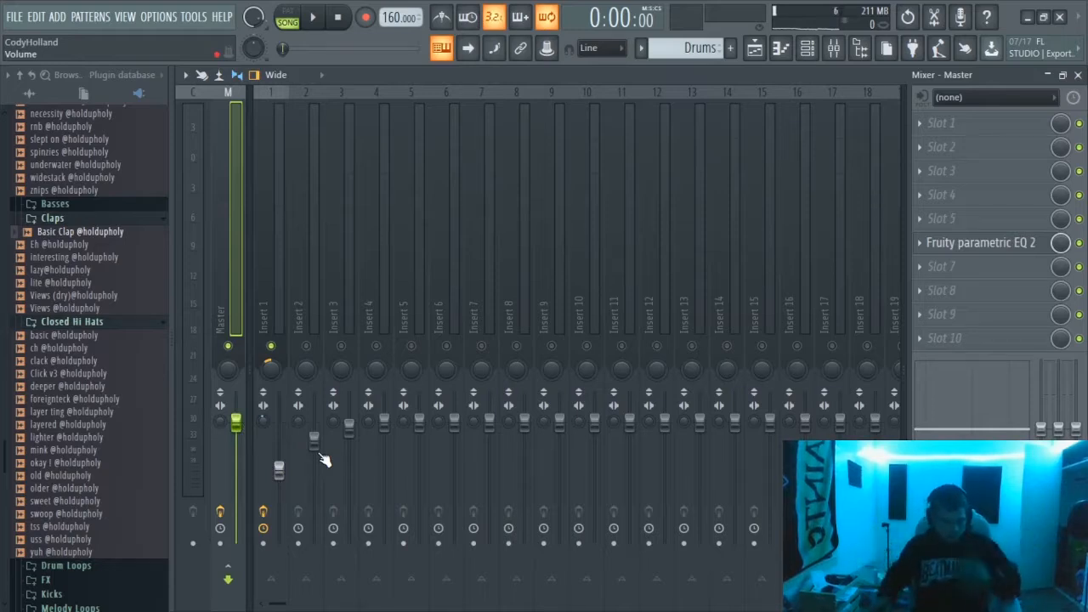
key("space")
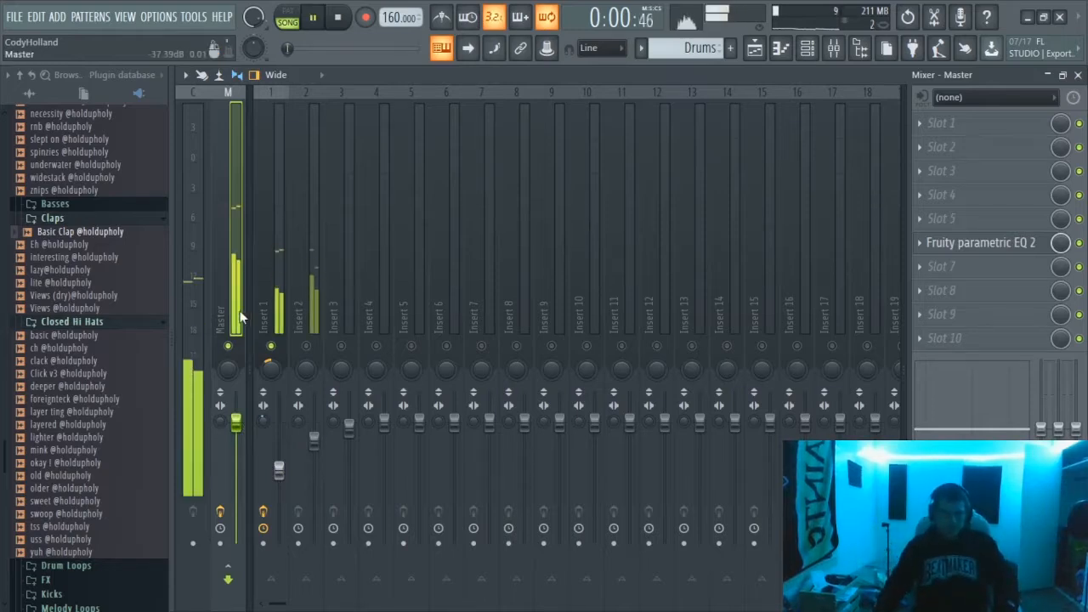
left_click(278, 469)
left_click(319, 427)
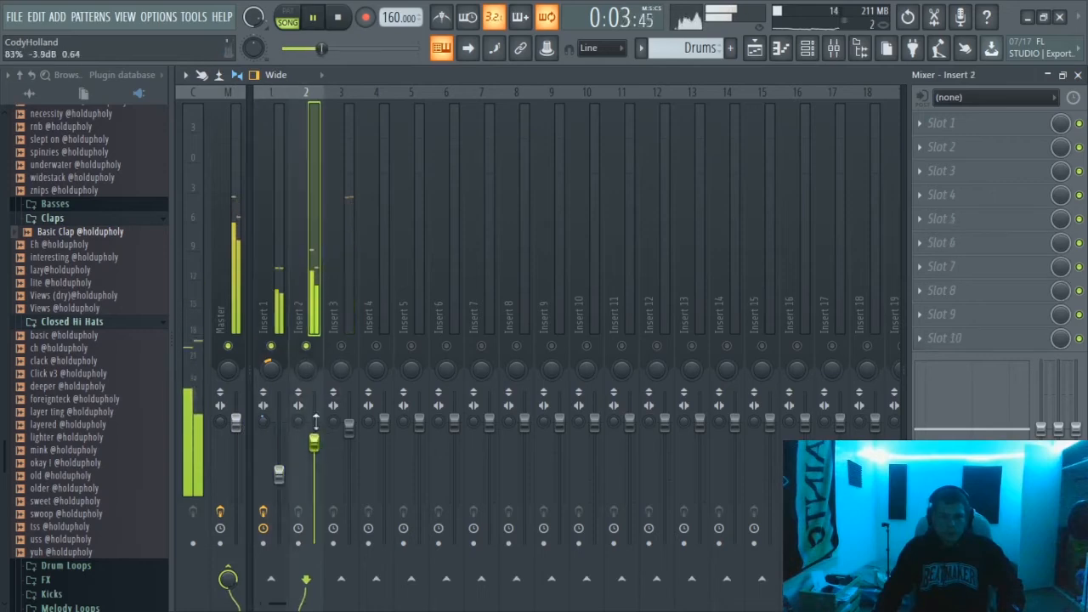
left_click_drag(350, 428, 350, 445)
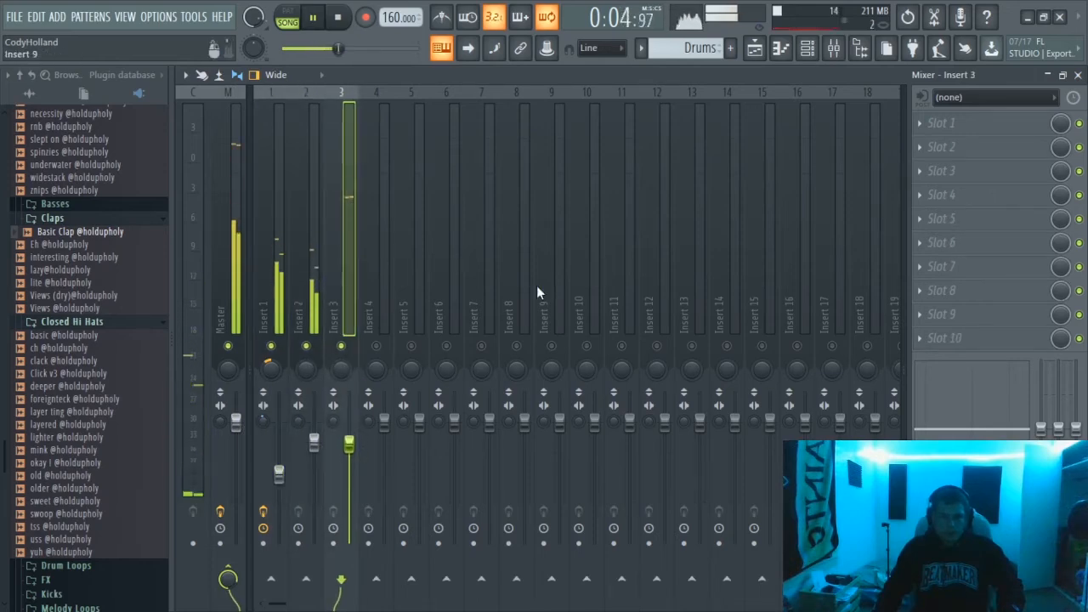
Step: Review the miscellaneous settings of the basic hi-hat channel
left_click(807, 48)
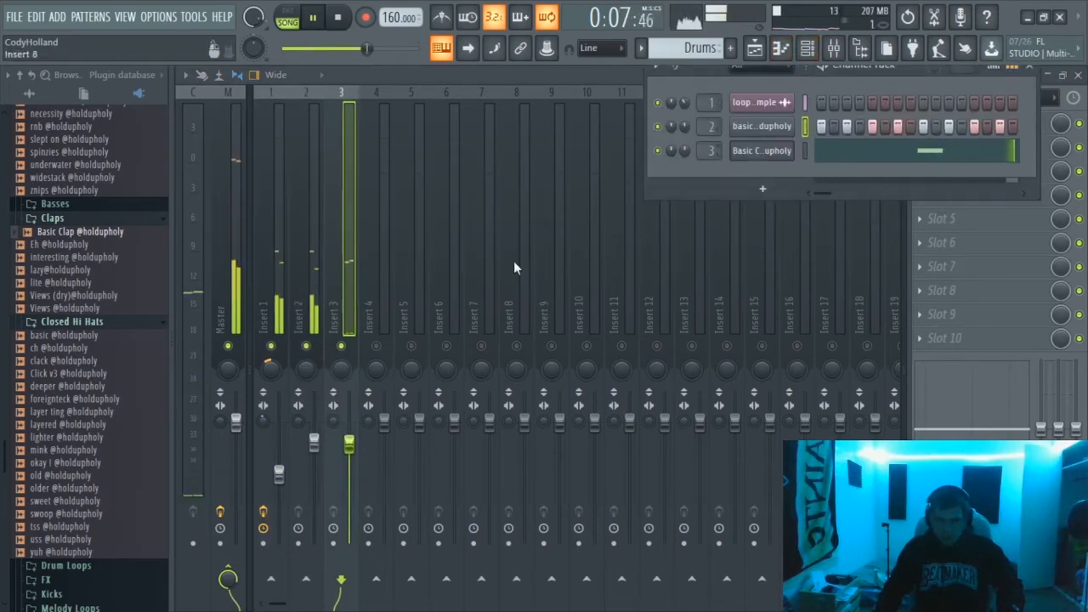
left_click(762, 126)
left_click(397, 301)
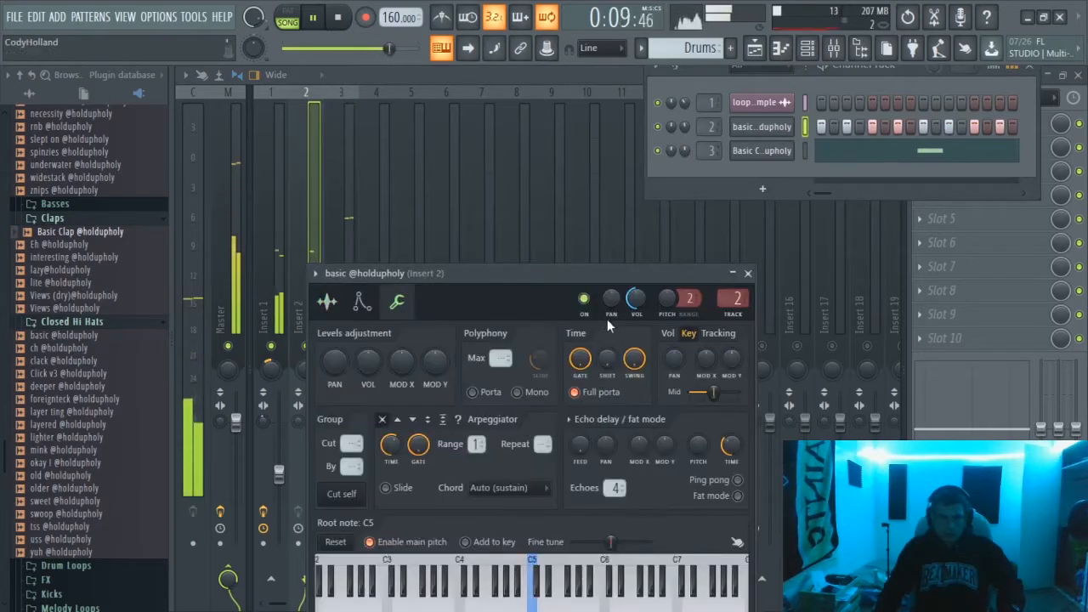
left_click(748, 273)
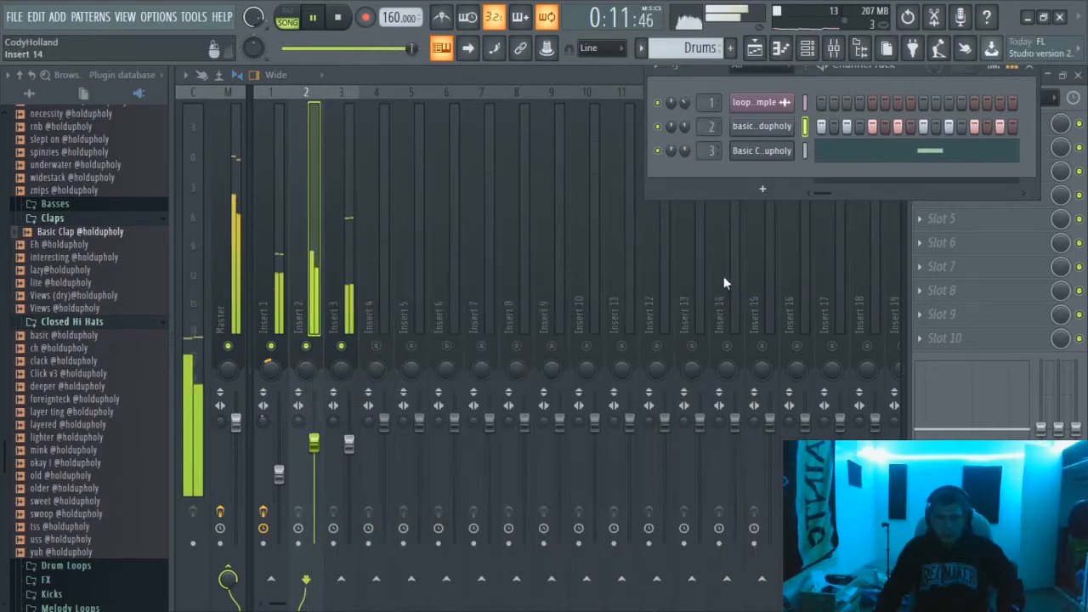
scroll(108, 343, "down", 12)
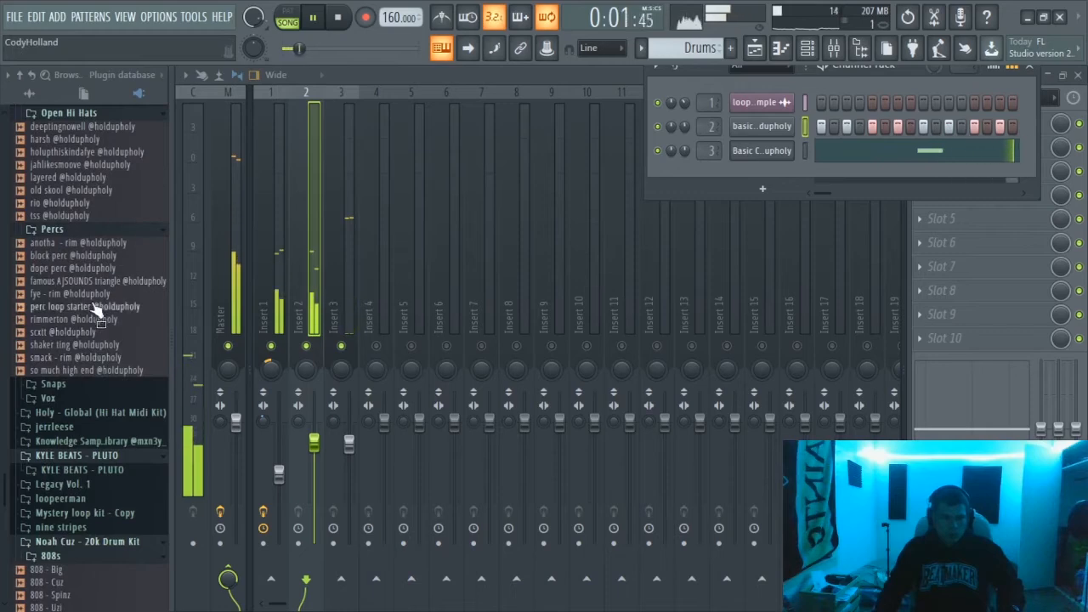
key("space")
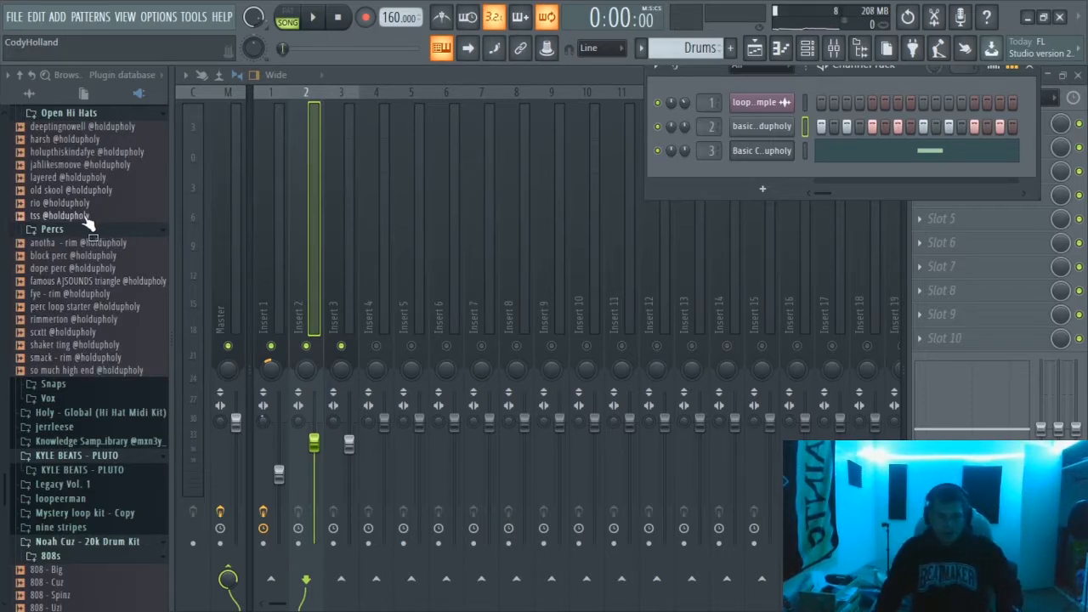
left_click(84, 216)
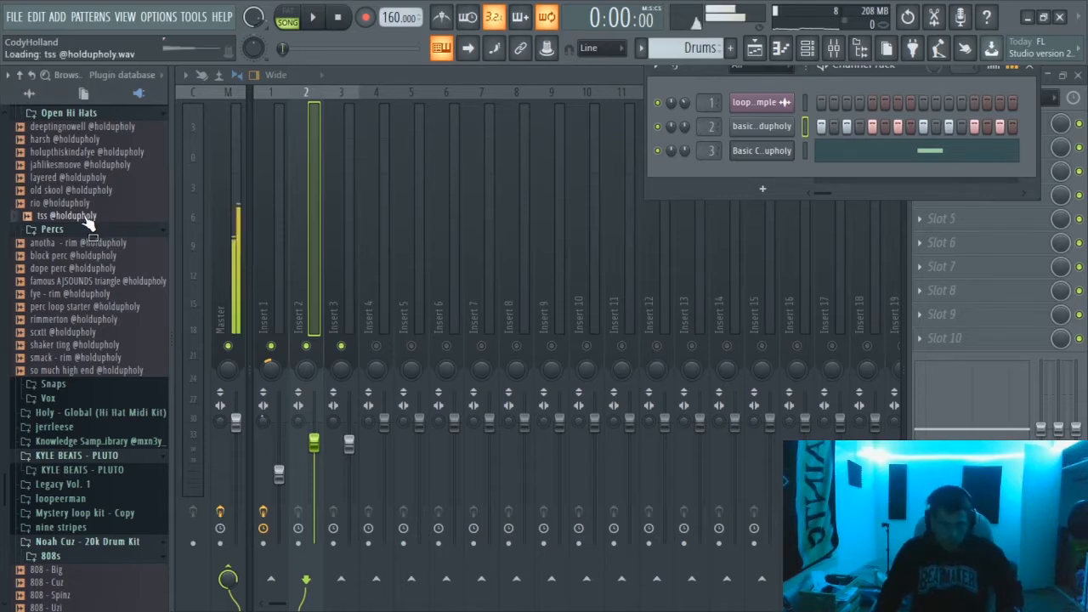
left_click_drag(751, 175, 752, 173)
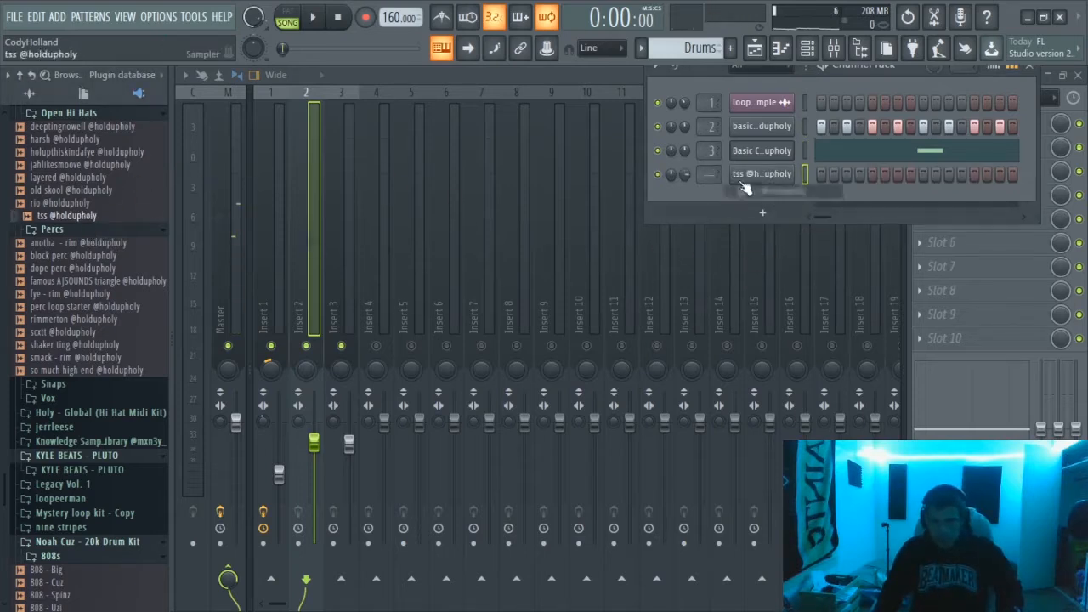
left_click(702, 174)
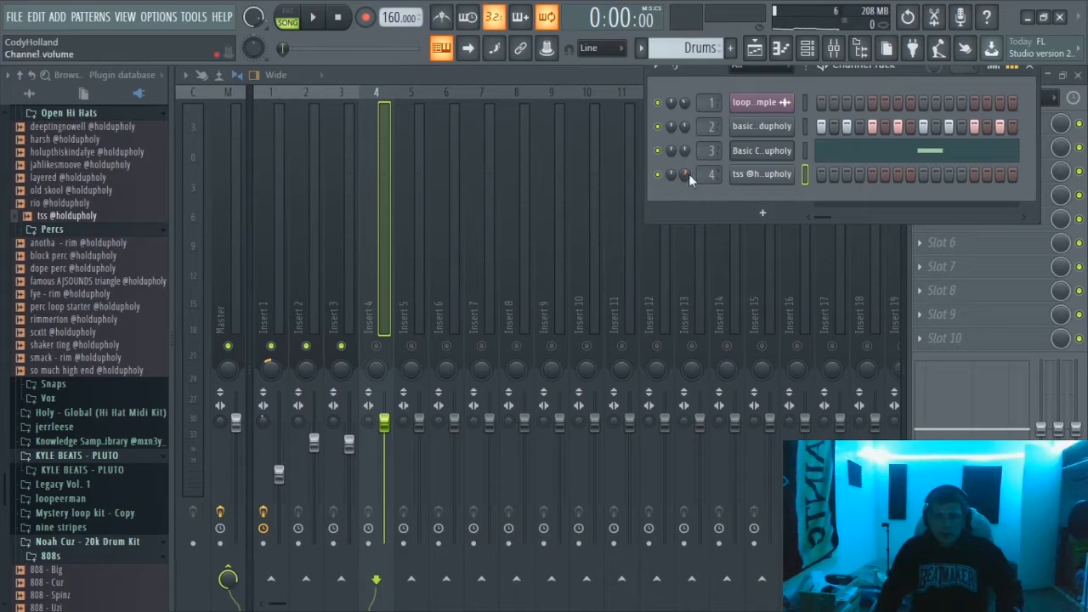
left_click_drag(384, 422, 388, 448)
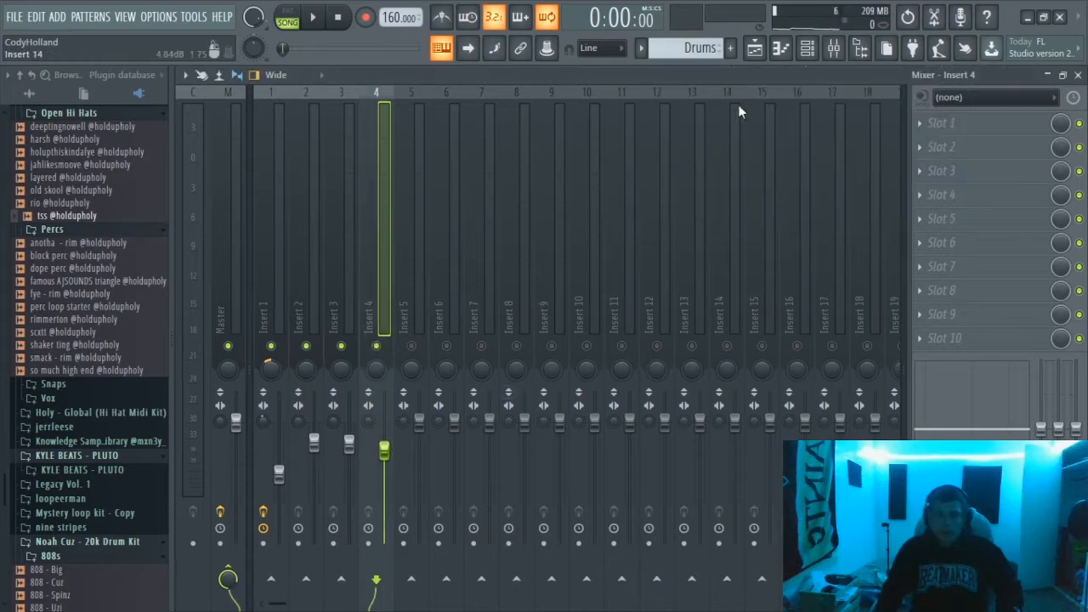
Step: Place two C5 open hat notes in the tss channel's piano roll at 2:05 and 4:05 during playback
key("F5")
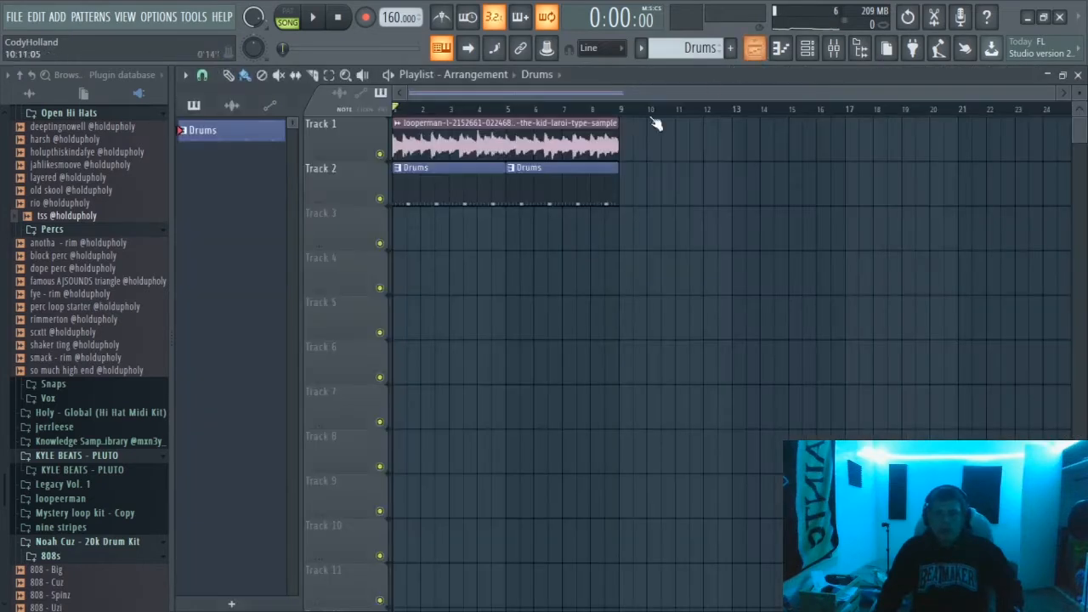
left_click(776, 59)
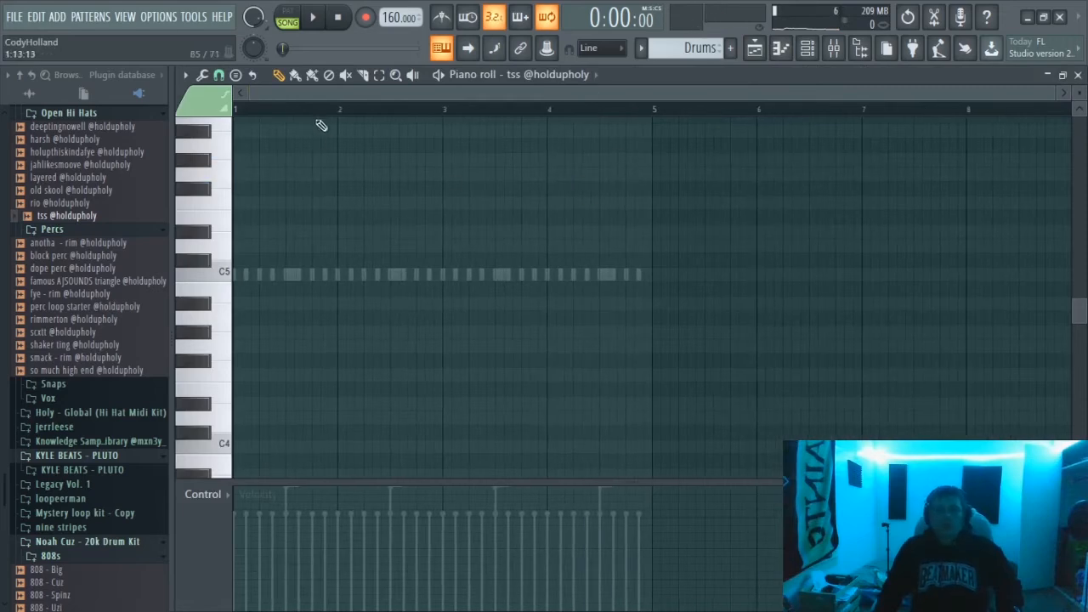
scroll(306, 102, "up", 4)
key("space")
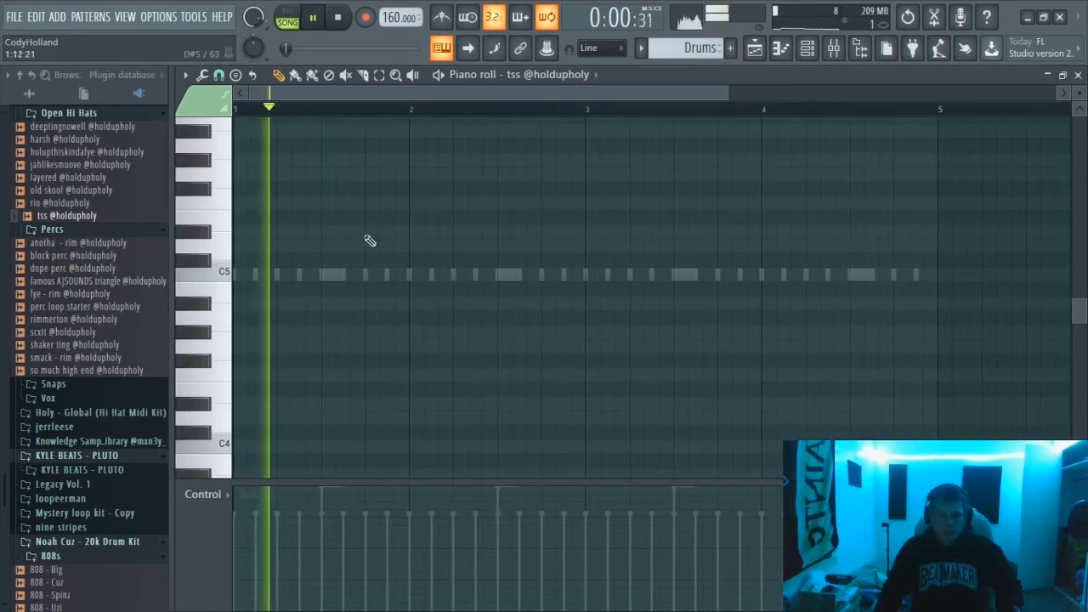
left_click(459, 275)
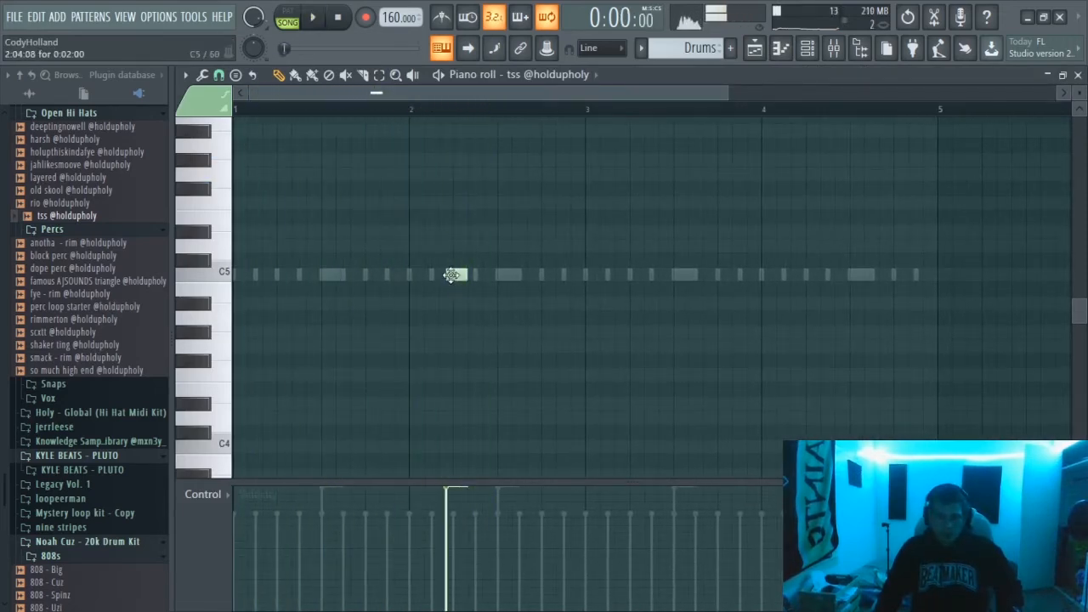
left_click_drag(464, 276, 459, 276)
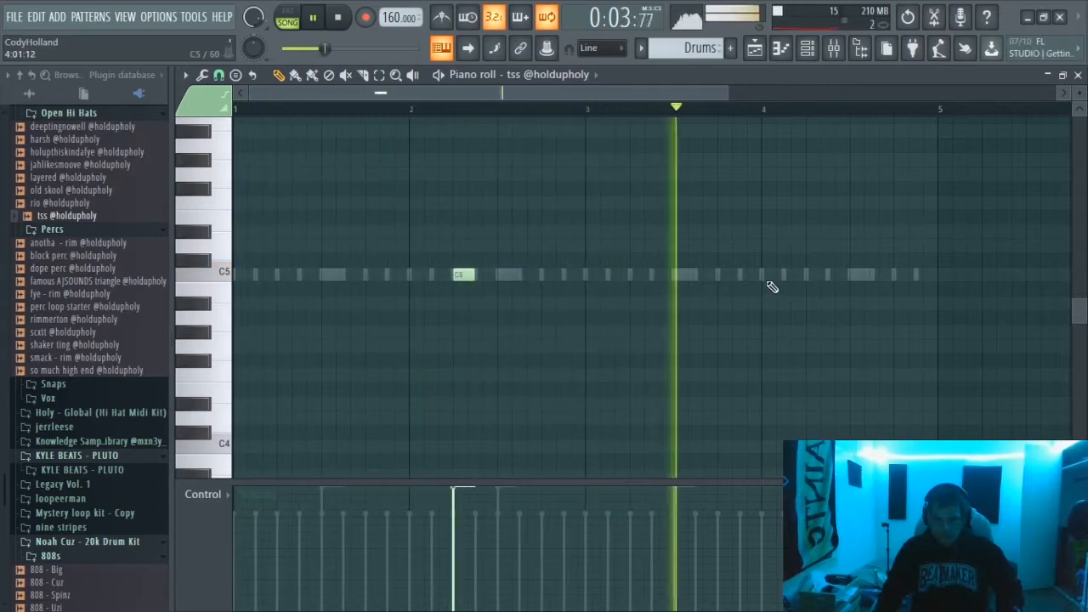
left_click(810, 276)
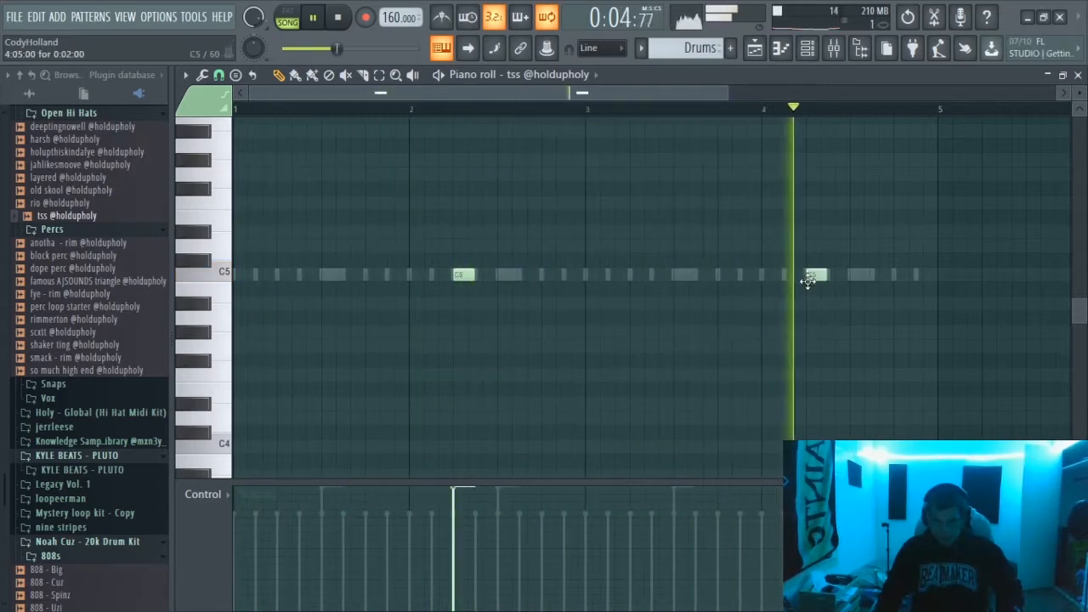
Step: Try the tss open hat notes at 1:15 and 3:15 during playback, and return them to 2:05 and 4:05
left_click(391, 277)
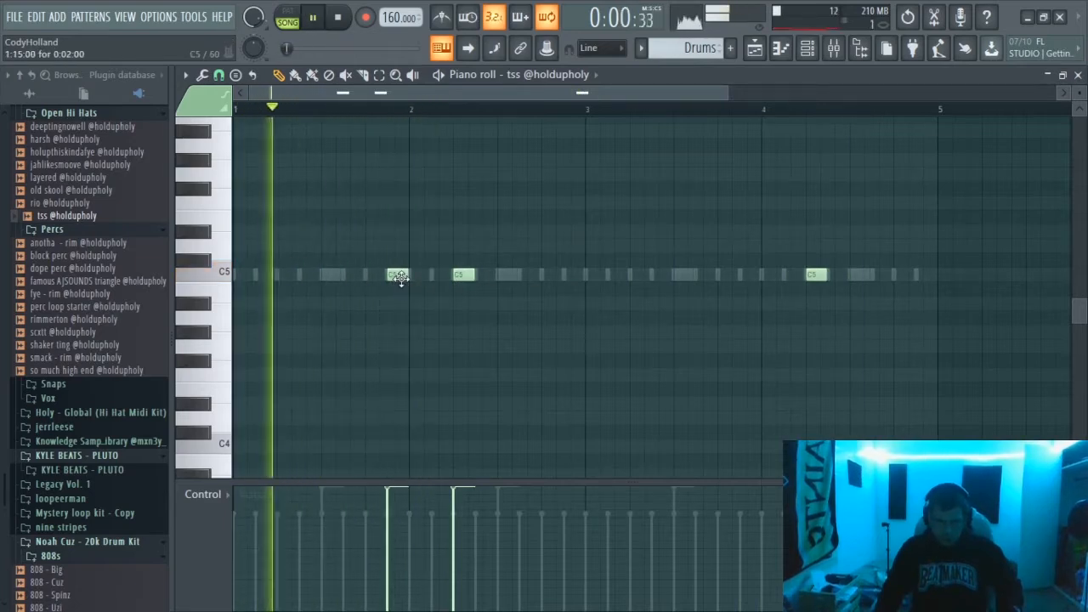
right_click(467, 274)
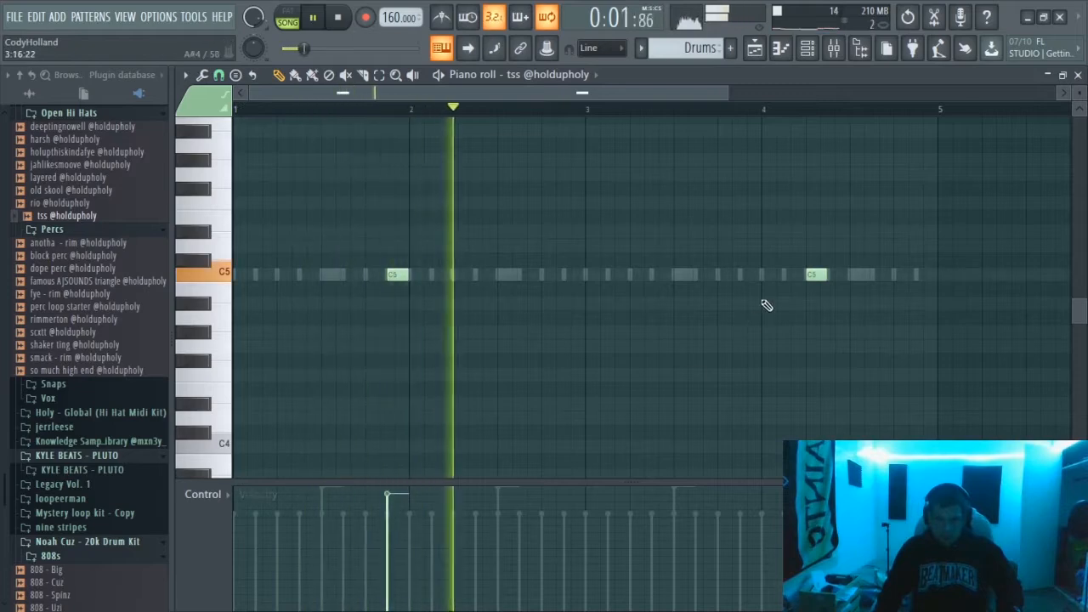
left_click_drag(815, 275, 750, 279)
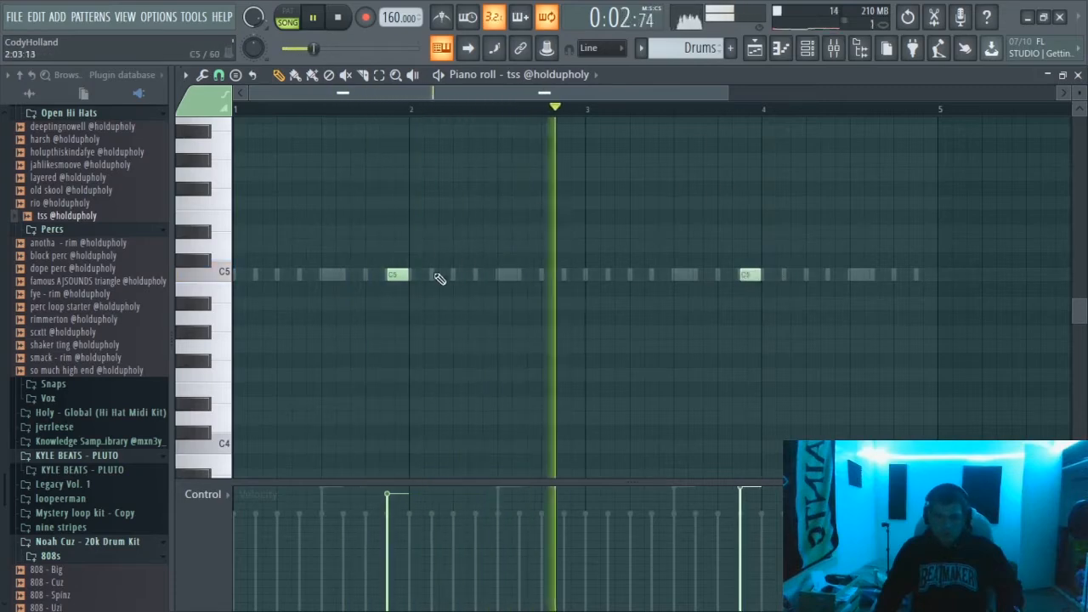
left_click_drag(398, 275, 457, 276)
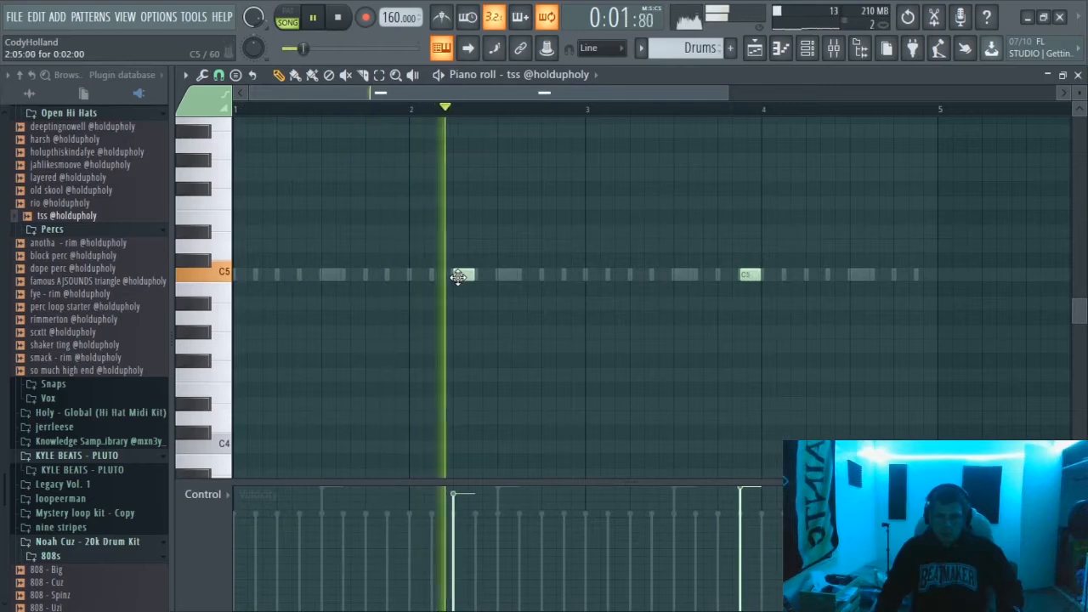
left_click_drag(766, 281, 812, 281)
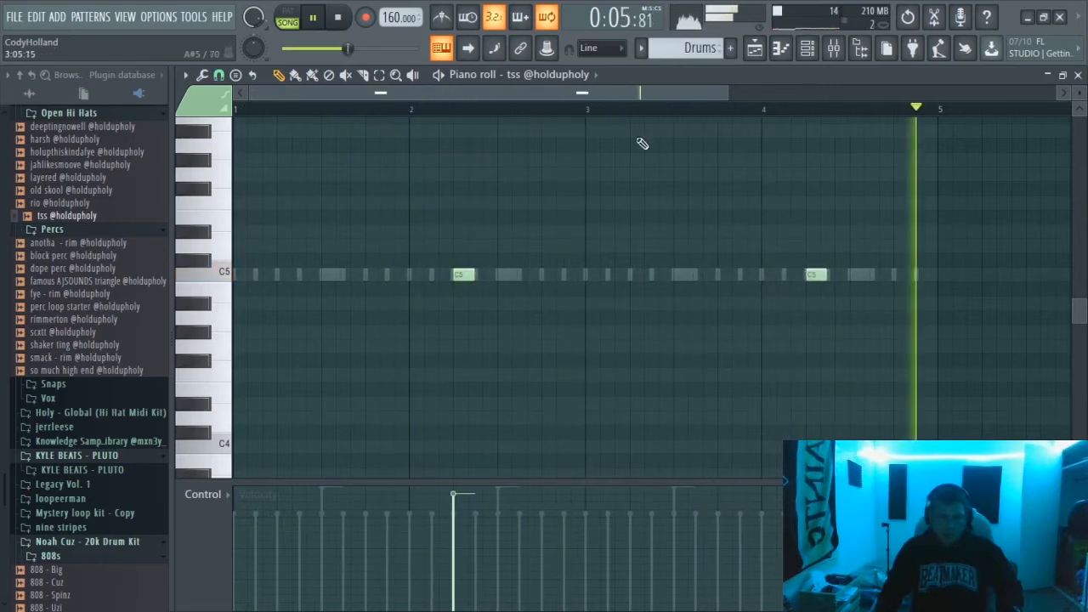
left_click(808, 51)
left_click(762, 175)
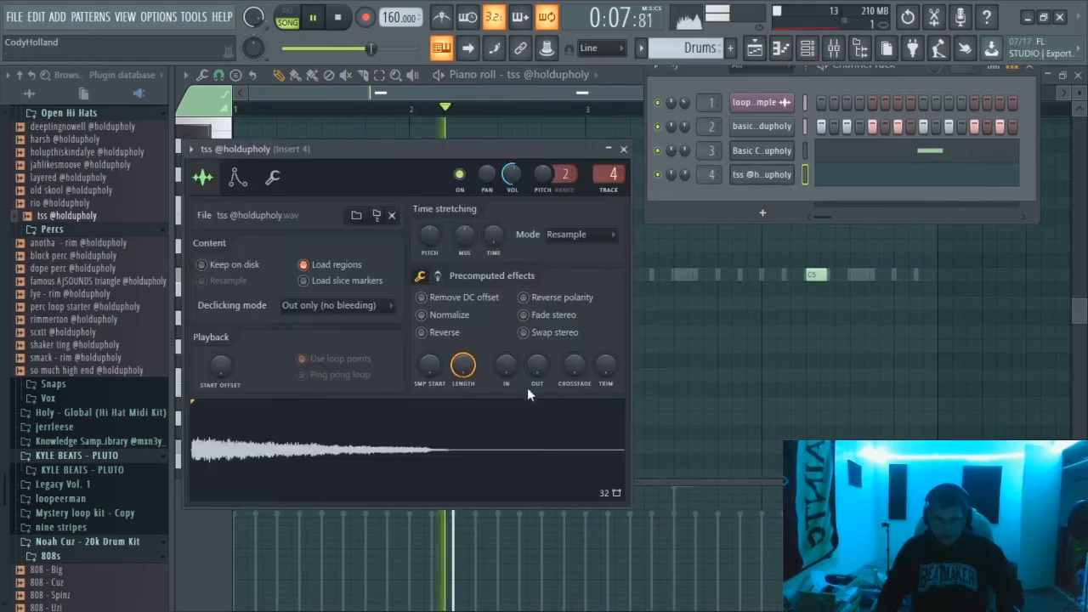
left_click(623, 149)
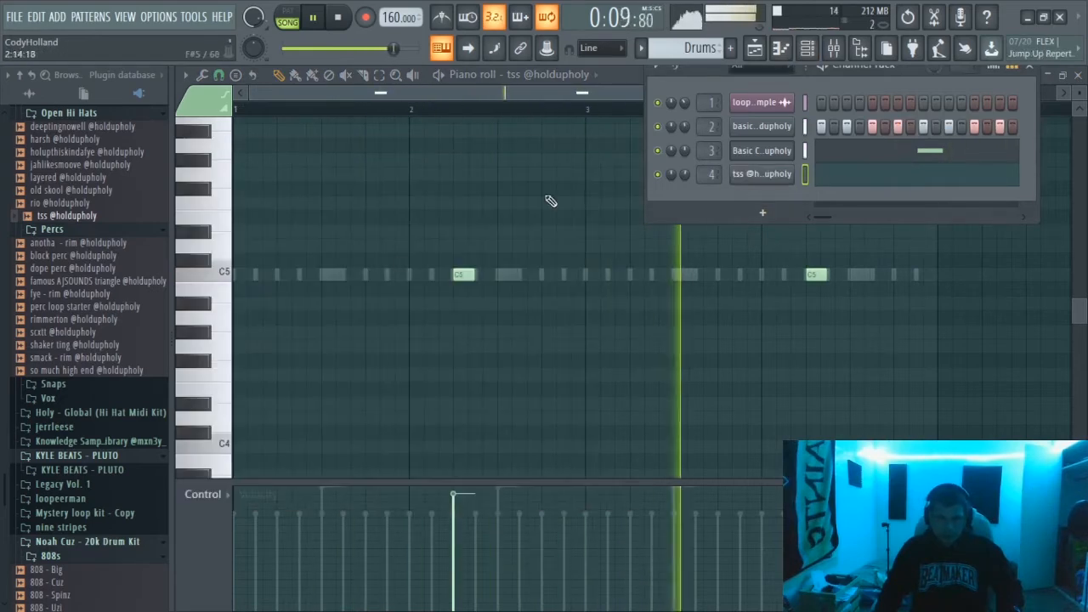
left_click(667, 511)
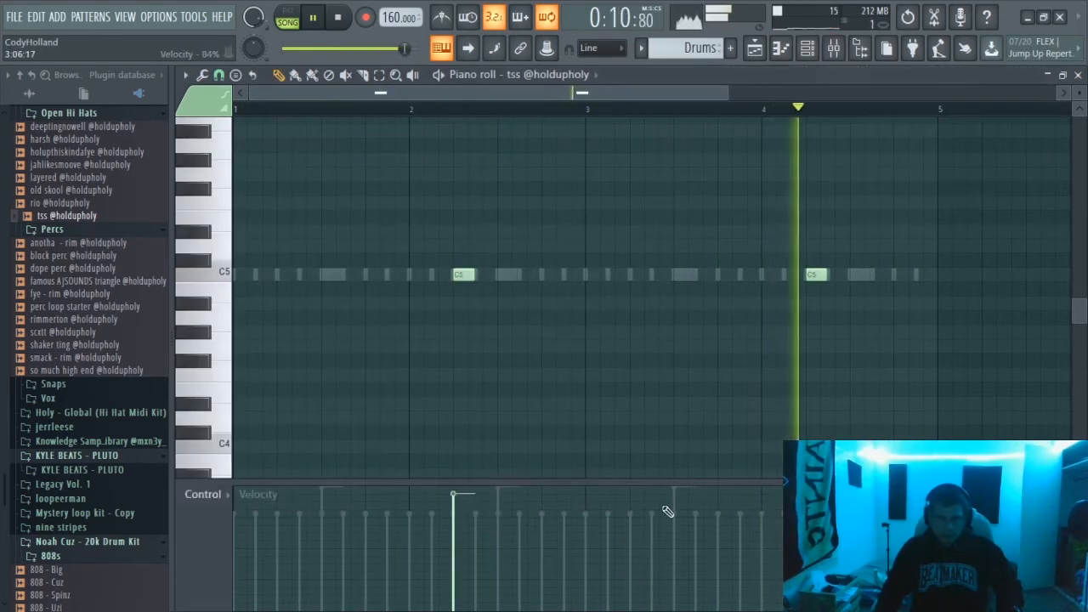
Step: Raise the velocity of every other note in the basic hi-hat pattern to about 87%, and stop playback
left_click(808, 51)
left_click(765, 129)
left_click(780, 50)
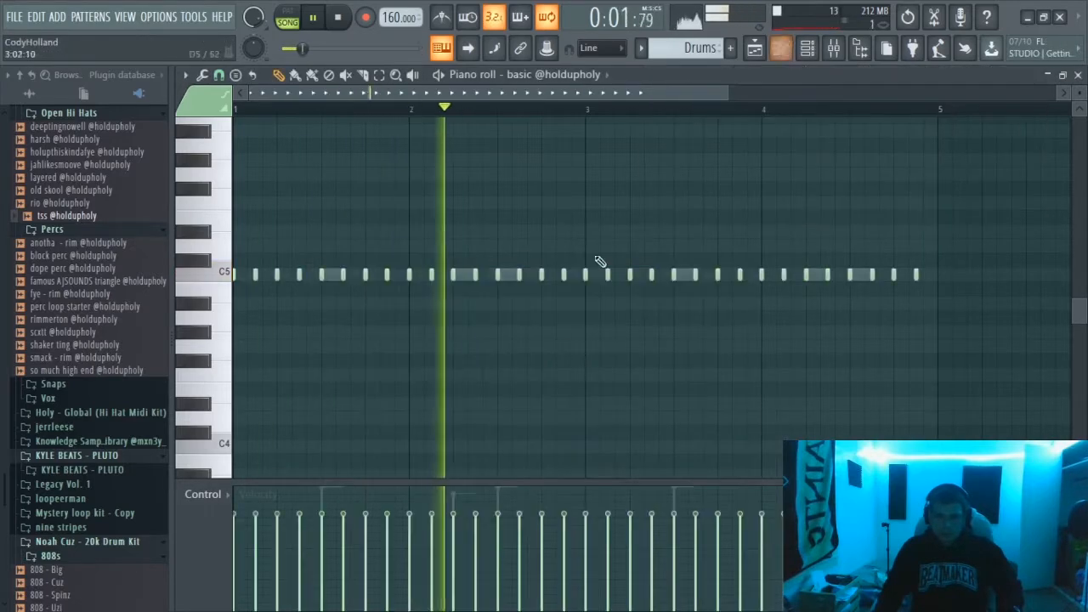
left_click_drag(551, 480, 541, 187)
left_click(236, 253)
left_click(279, 255)
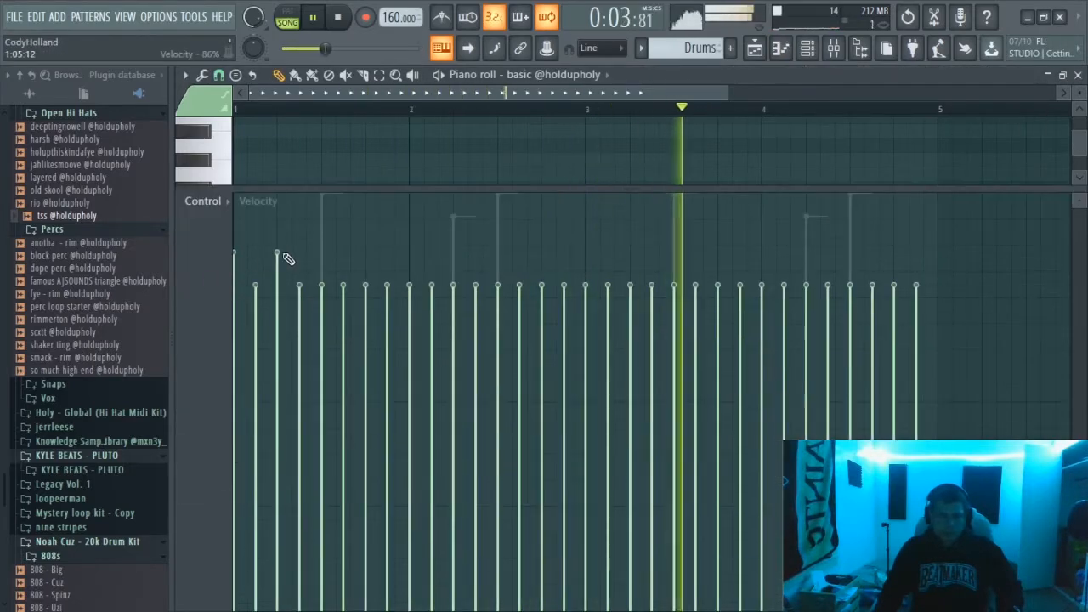
left_click(321, 253)
left_click(366, 253)
left_click(409, 252)
left_click(454, 251)
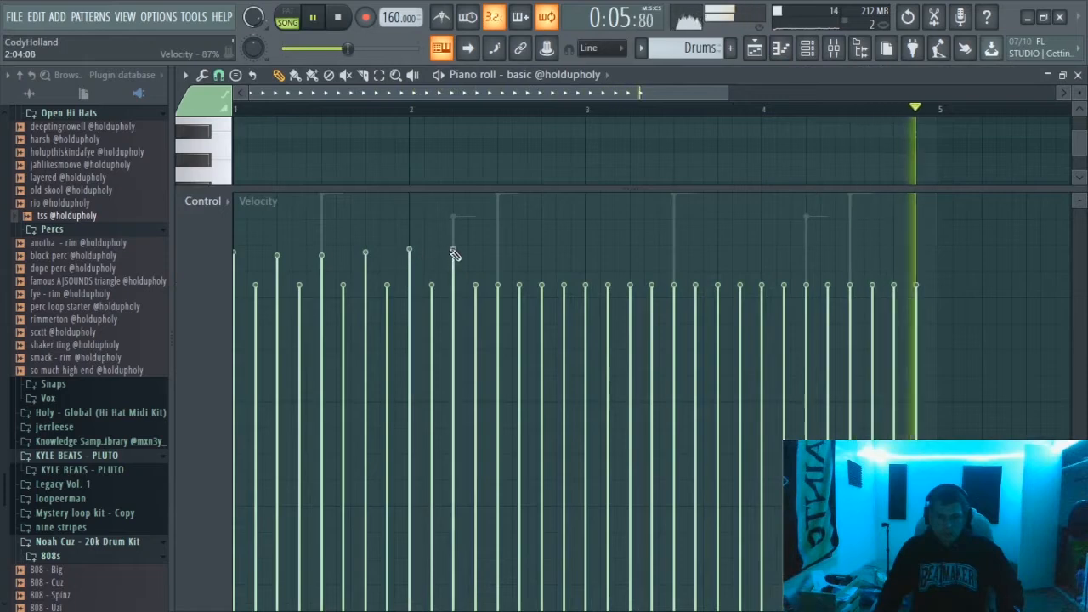
left_click(498, 254)
left_click(542, 258)
left_click(585, 253)
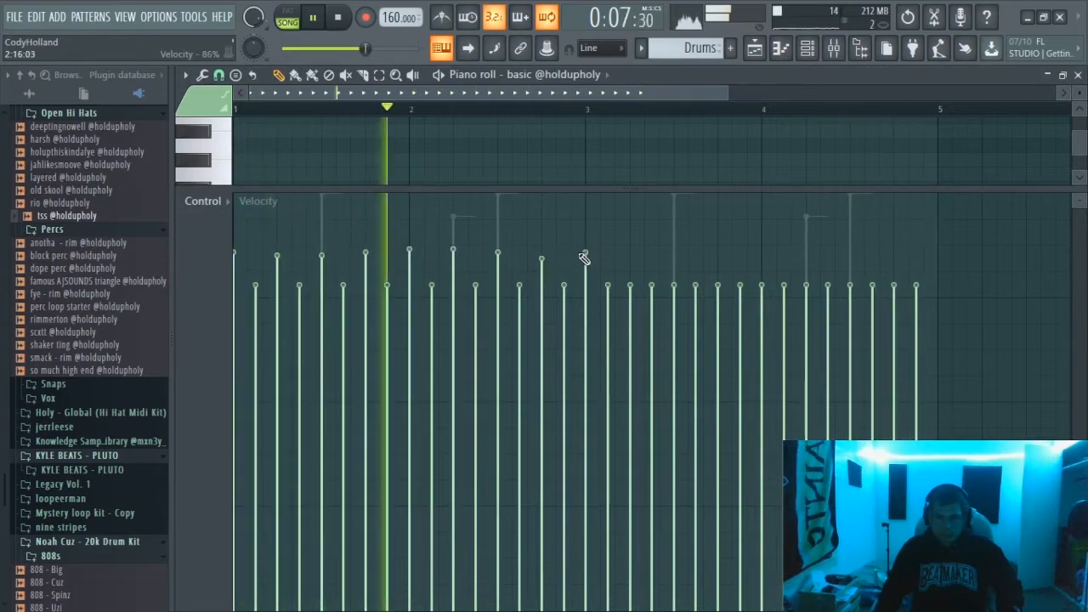
left_click(630, 253)
left_click(674, 244)
left_click(717, 249)
left_click(762, 246)
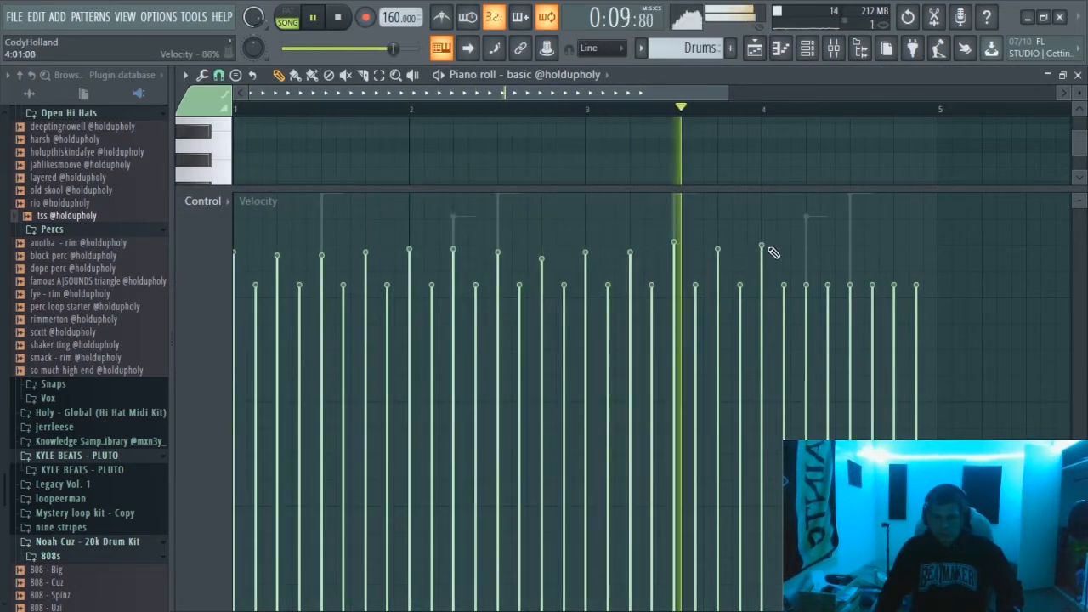
left_click(806, 251)
left_click(850, 255)
left_click(893, 253)
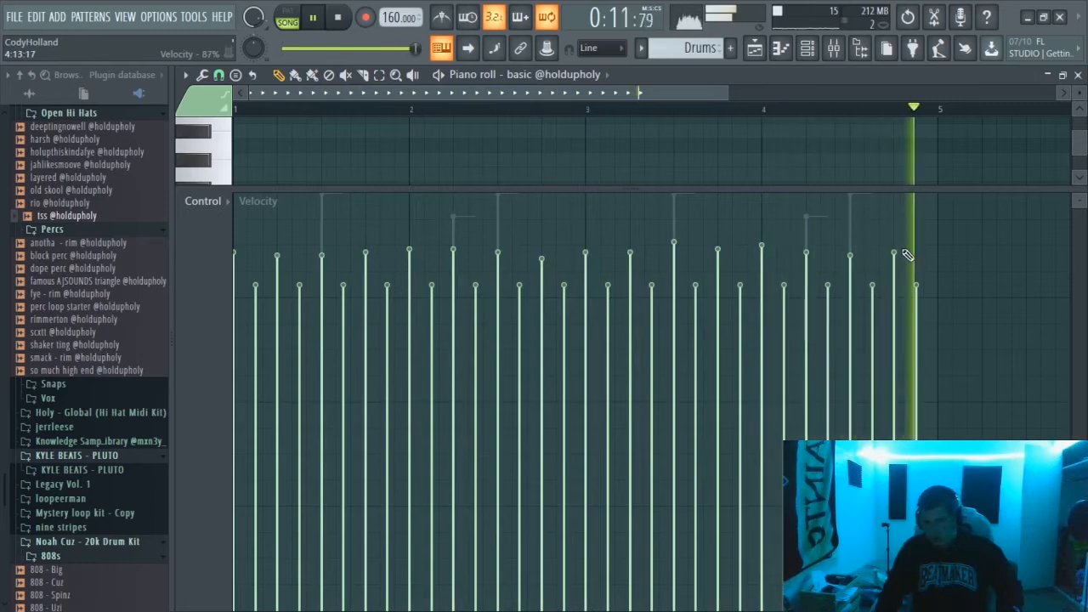
key("space")
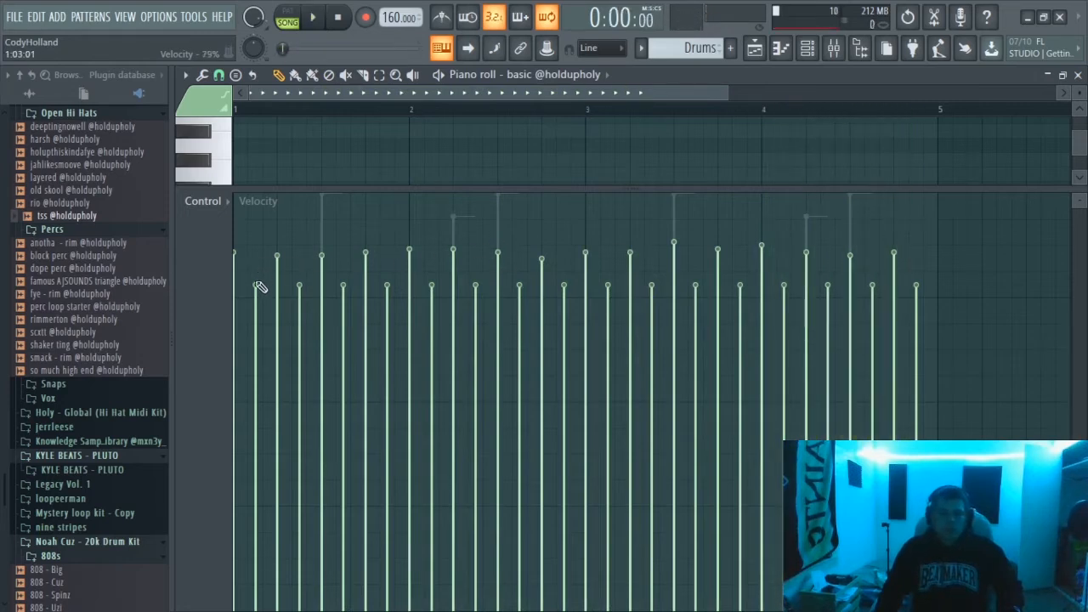
Step: Review the shift and swing controls in the basic hi-hat channel's miscellaneous settings
left_click_drag(300, 190, 280, 116)
scroll(281, 117, "down", 5)
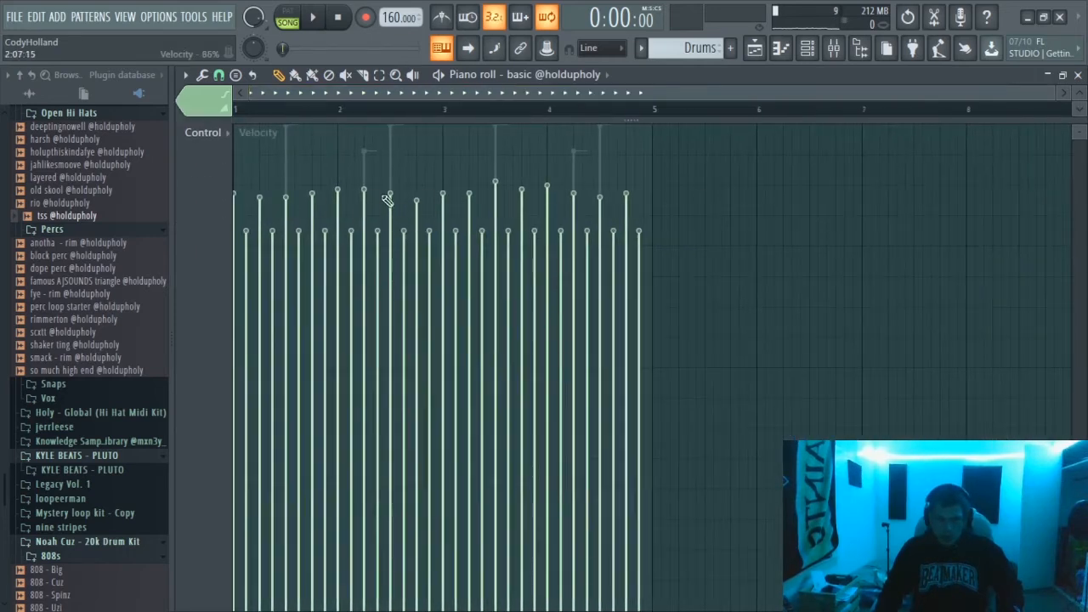
left_click(808, 49)
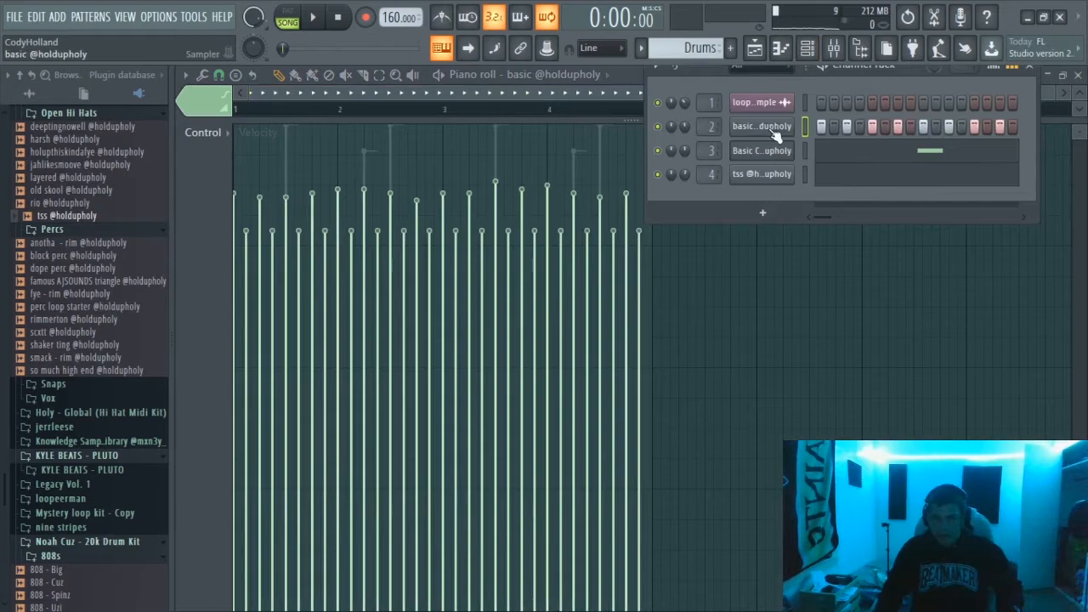
left_click(772, 129)
left_click(327, 302)
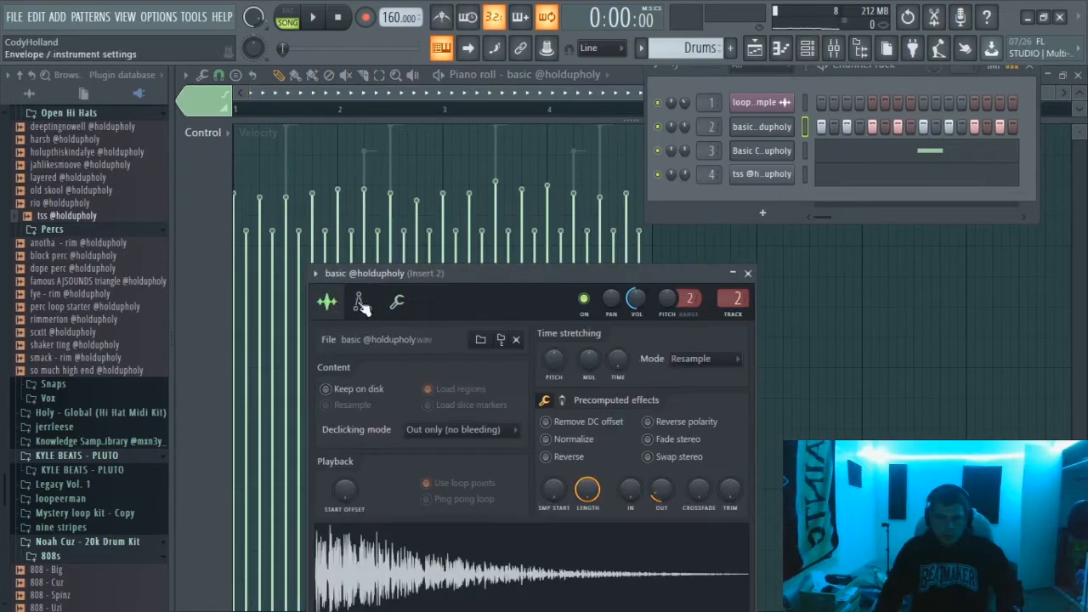
left_click(397, 302)
left_click_drag(453, 271, 410, 218)
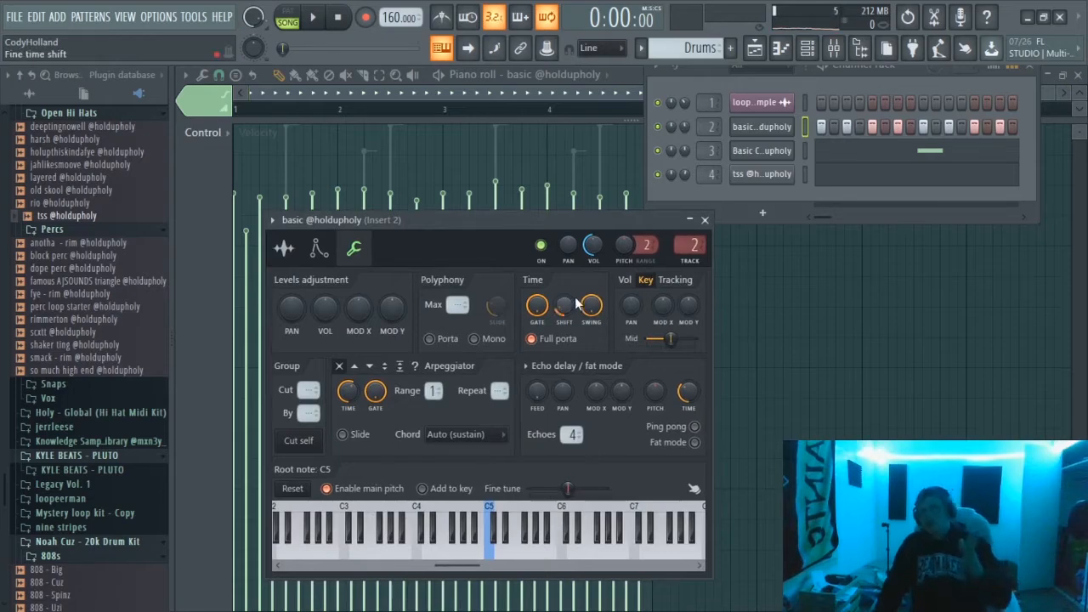
left_click(705, 219)
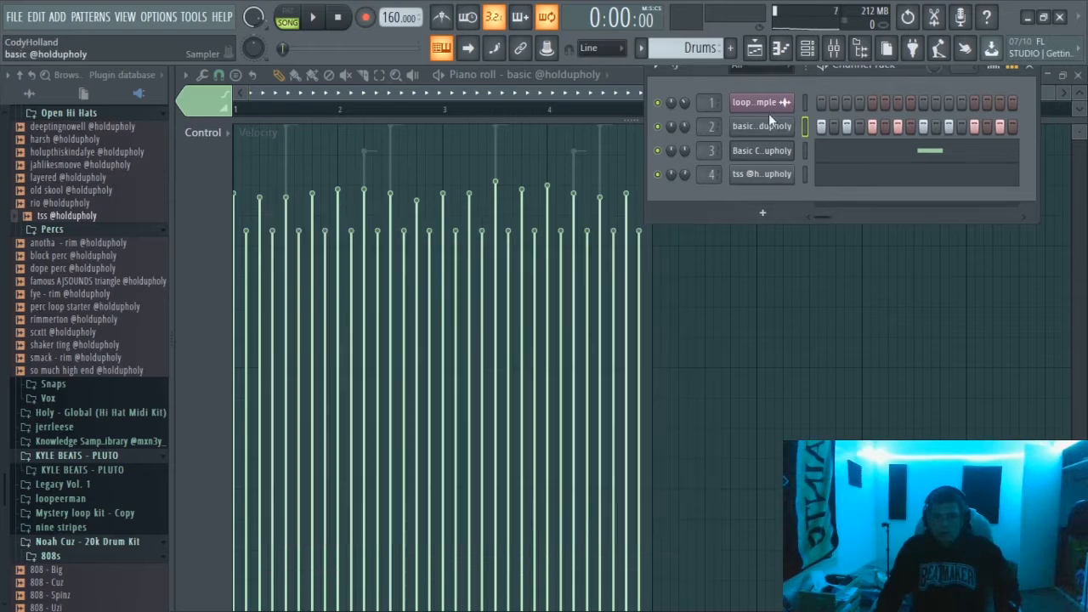
Step: Randomize the velocities of the basic hi-hat notes by 7% and accept the change
left_click(781, 49)
key("alt+r")
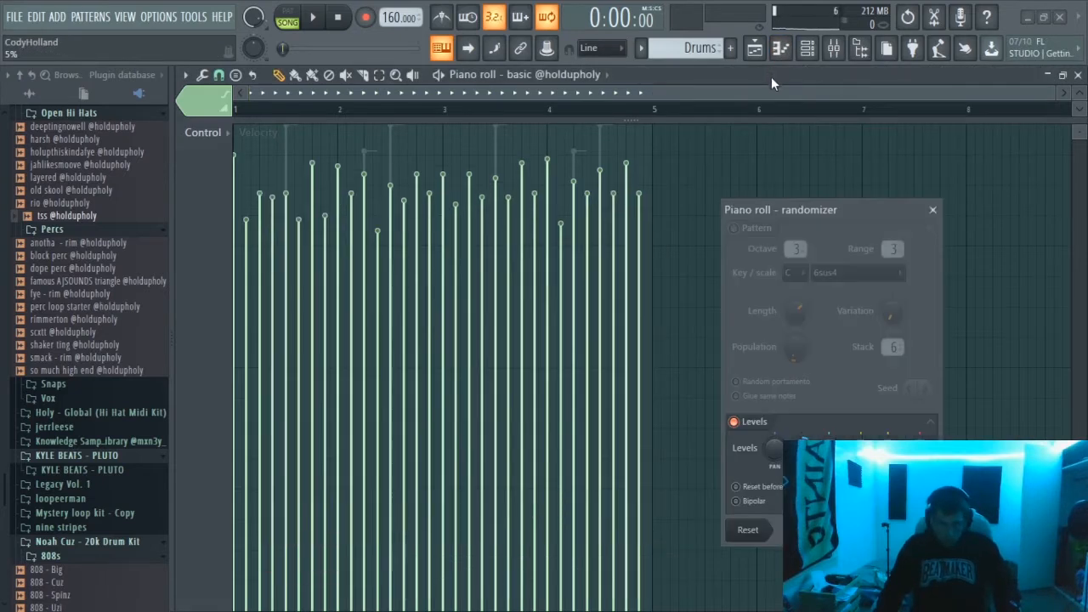
left_click_drag(862, 435, 861, 459)
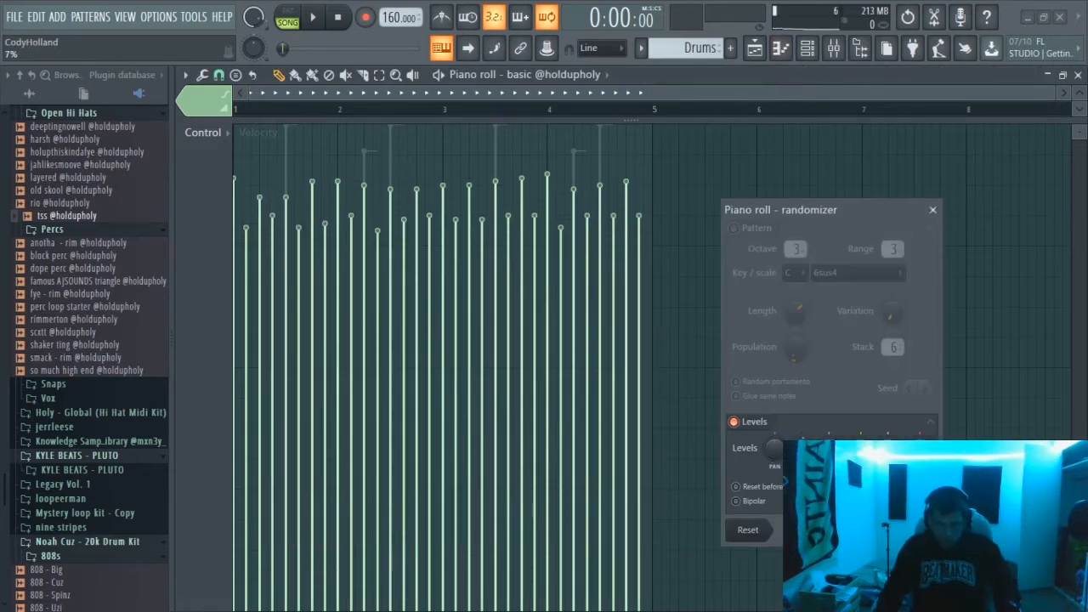
left_click(913, 530)
Step: Audition the Snare - Bounce, Chopped, Clean, Deep and Layer samples from the Noah Cuz kit over the playing beat
left_click(842, 48)
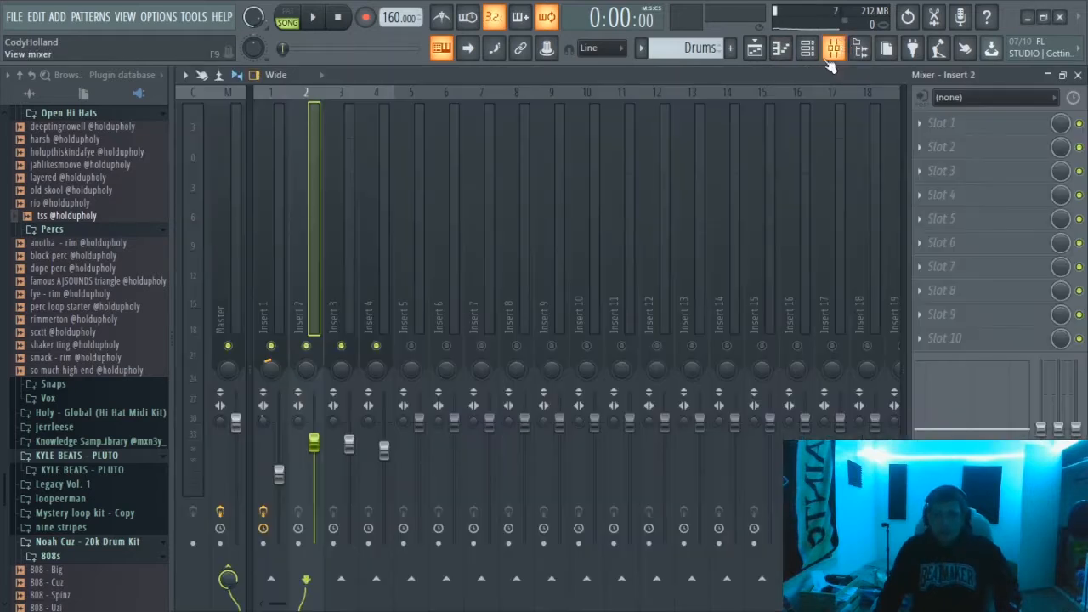
key("space")
left_click(812, 54)
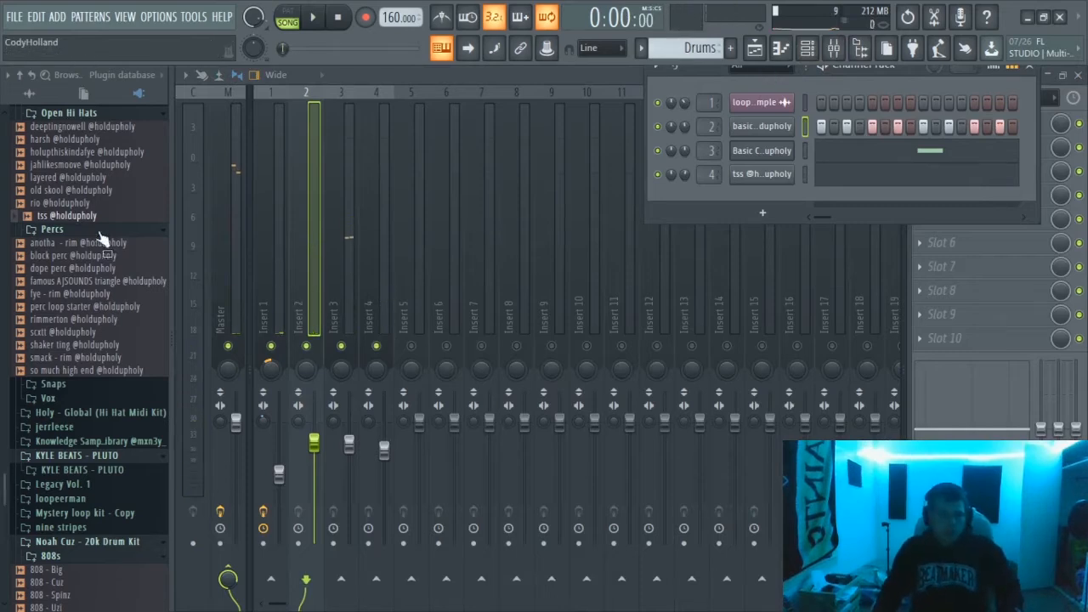
key("space")
scroll(134, 279, "down", 10)
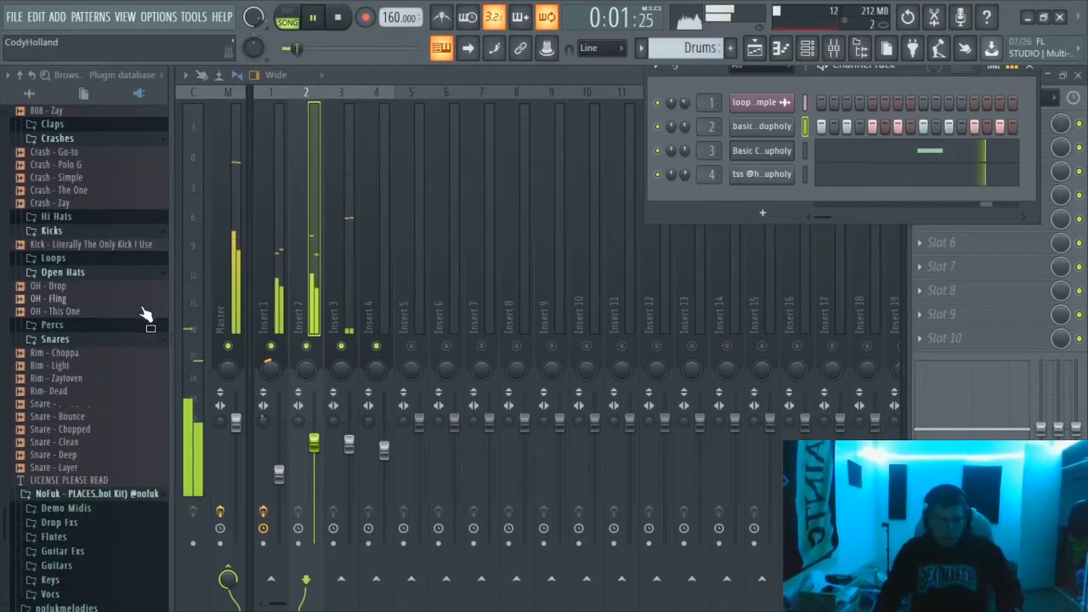
left_click(85, 417)
left_click(90, 430)
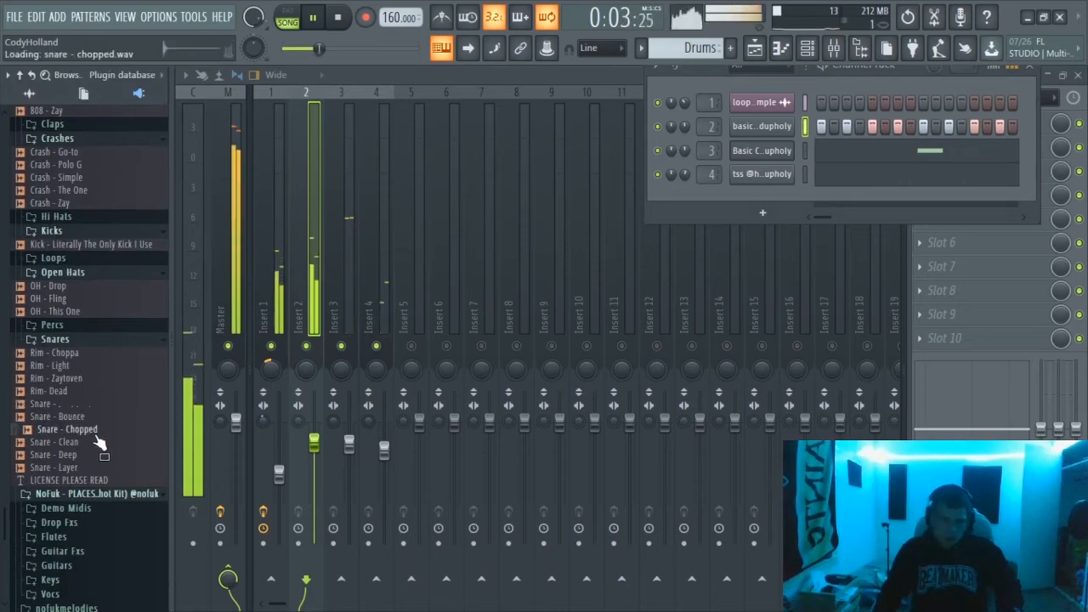
left_click(90, 446)
left_click(91, 457)
left_click(92, 468)
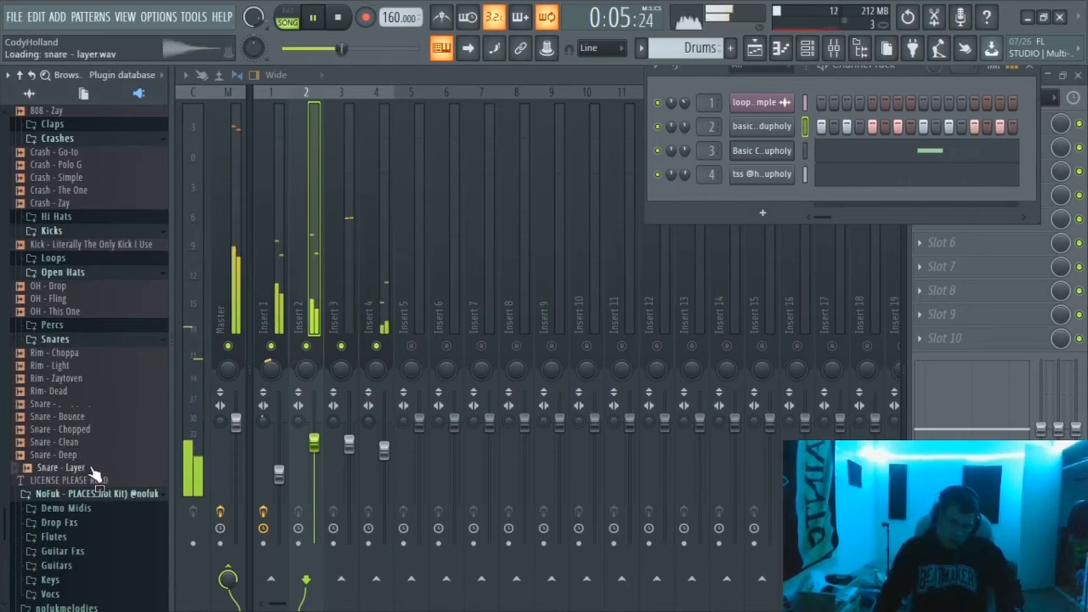
Step: Add the Snare - Bounce sample as a new channel, route it to mixer insert 5 and lower that insert's level
left_click(100, 421)
key("space")
left_click_drag(100, 422, 513, 344)
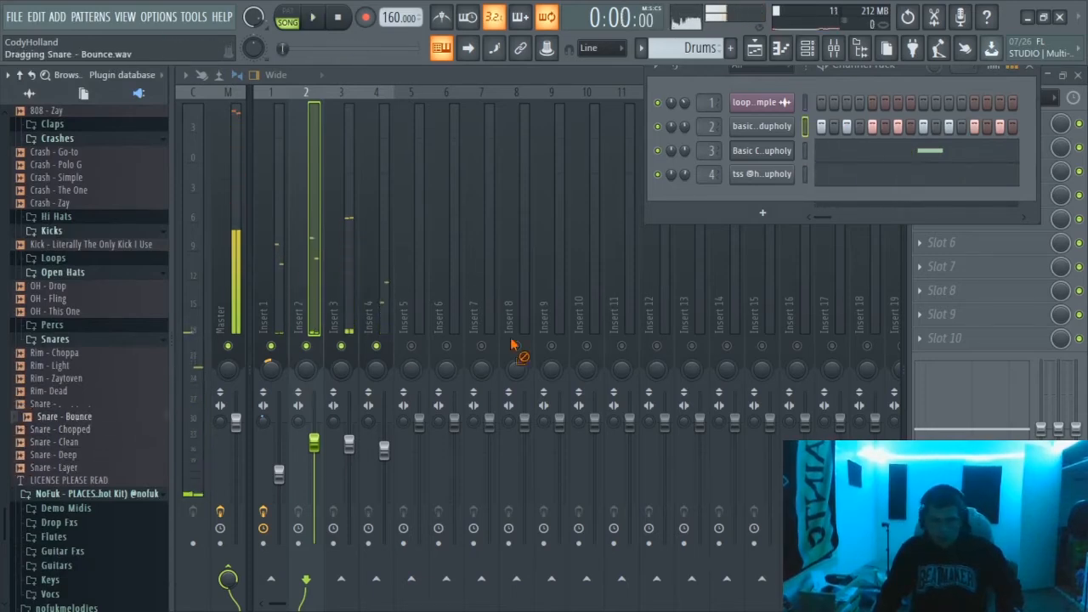
left_click_drag(747, 211, 749, 212)
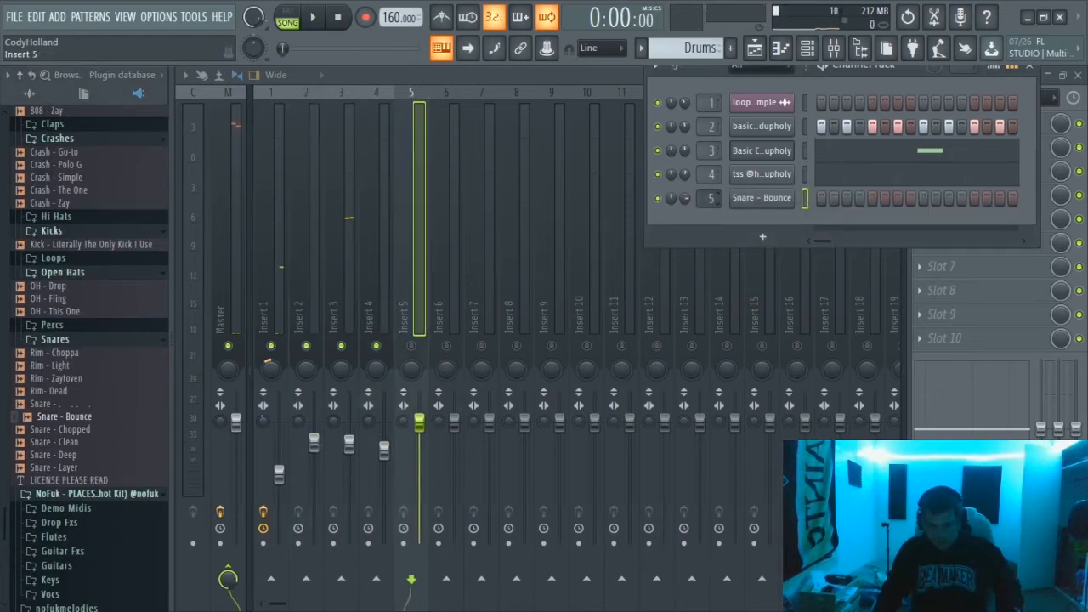
left_click_drag(454, 448, 454, 459)
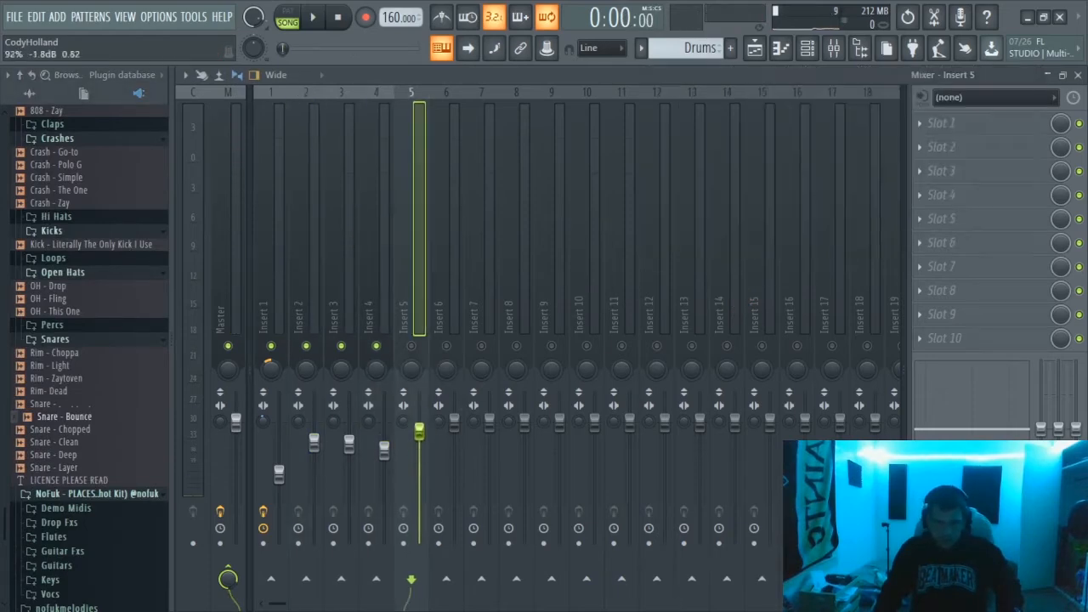
Step: Load Fruity Parametric EQ 2 on insert 5 and cut the snare's low end with band 1 at -18 dB near 77 Hz
left_click(982, 243)
left_click(846, 378)
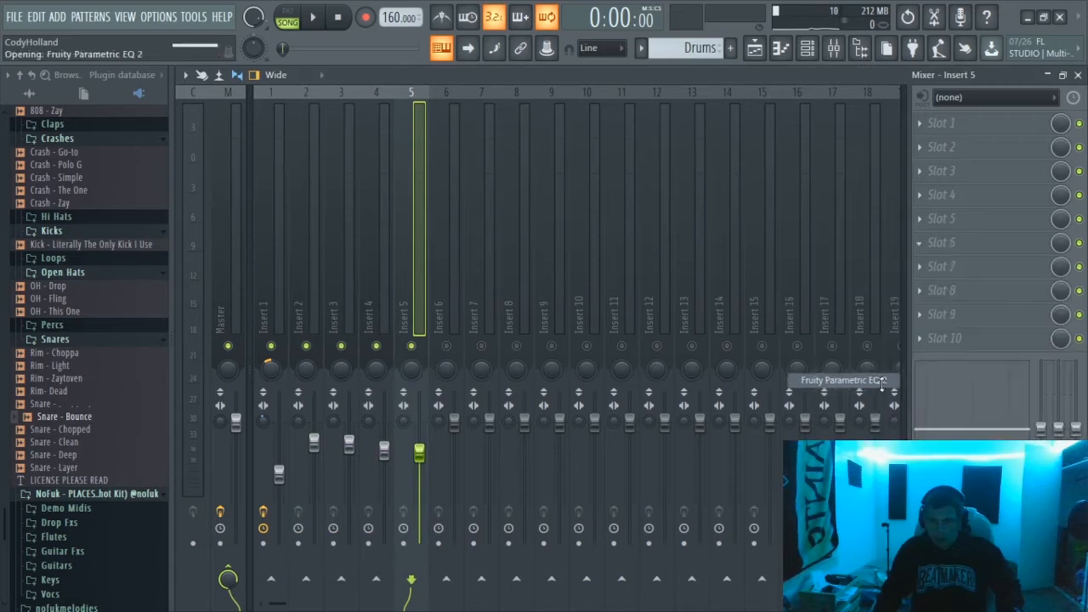
left_click(689, 171)
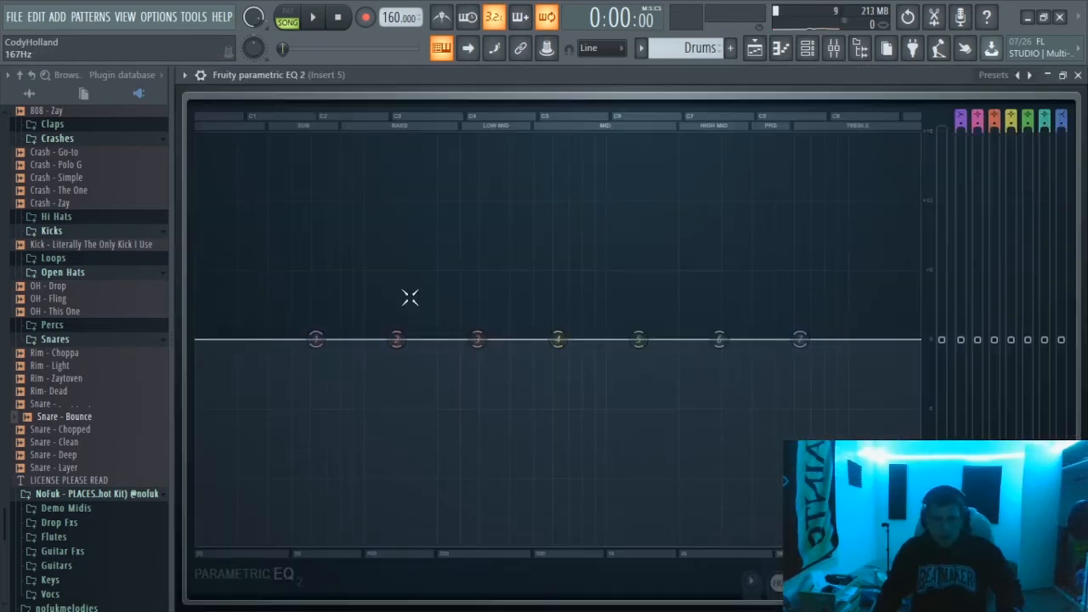
left_click_drag(316, 339, 340, 540)
left_click_drag(397, 340, 202, 411)
key("space")
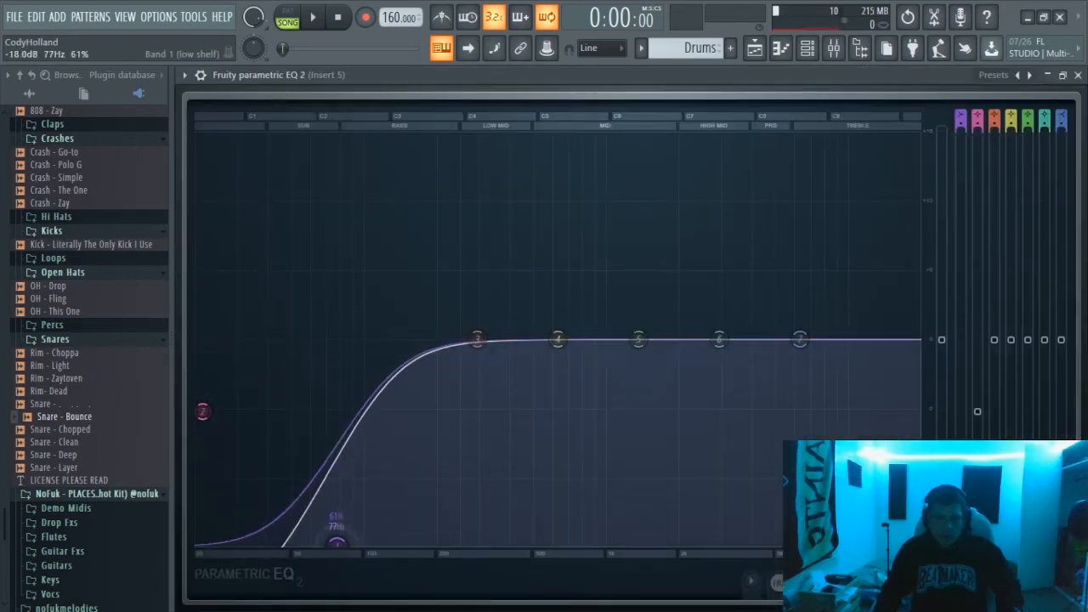
left_click_drag(477, 339, 320, 376)
Step: Place three C5 notes for Snare - Bounce in the piano roll: early in bar 2, late in bar 3 and early in bar 4
left_click(808, 48)
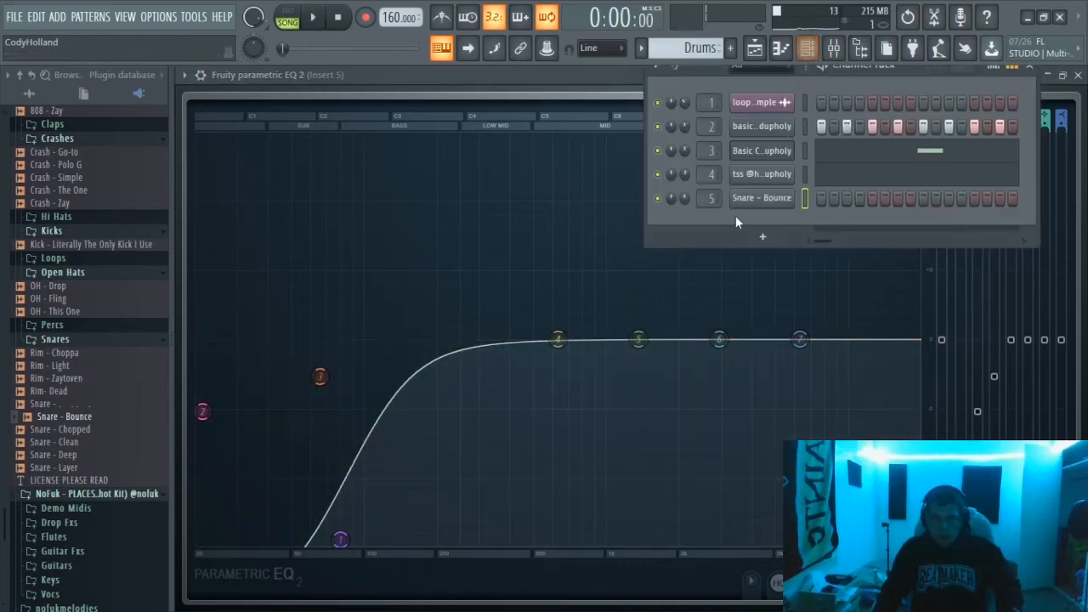
left_click(767, 198)
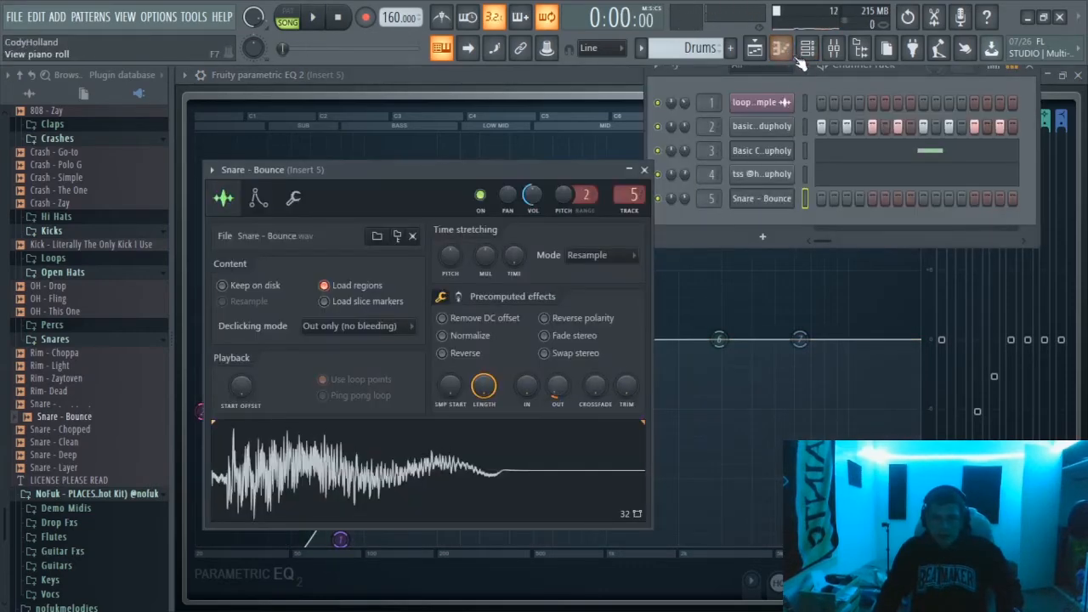
left_click(782, 51)
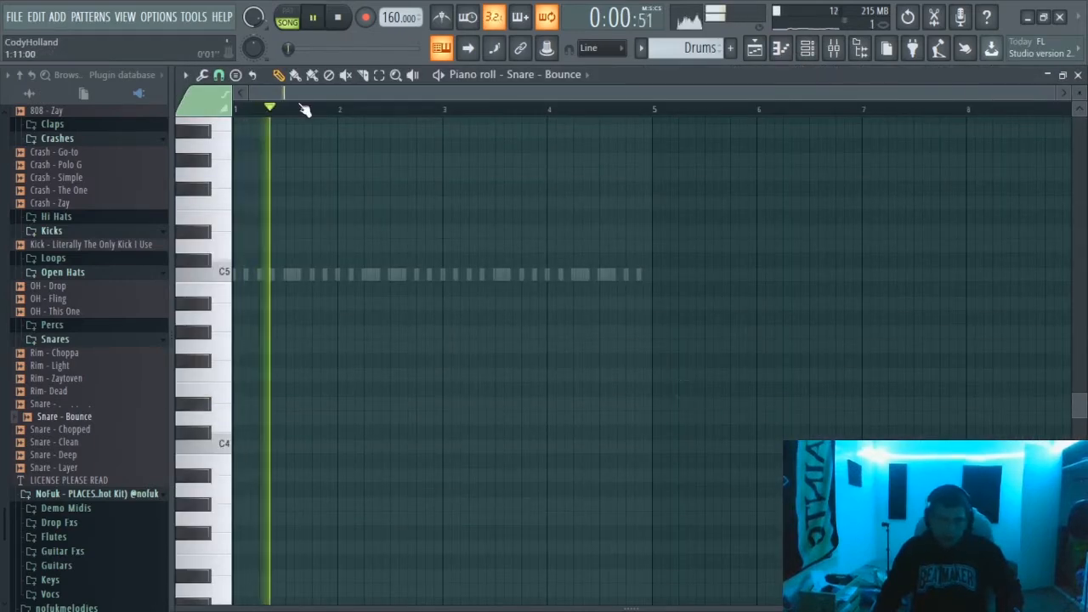
scroll(307, 110, "up", 3)
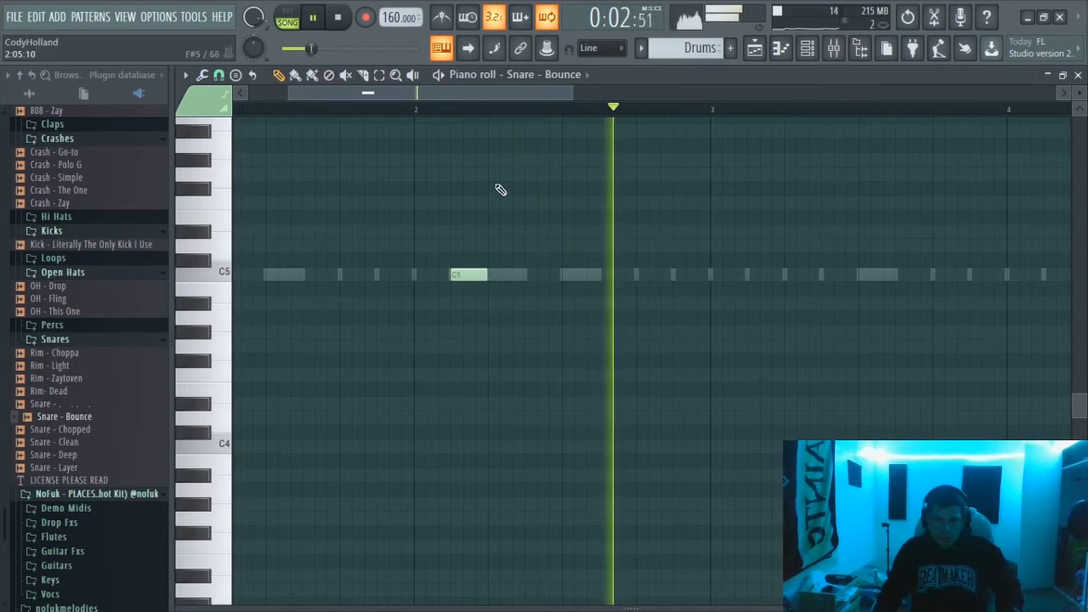
key("space")
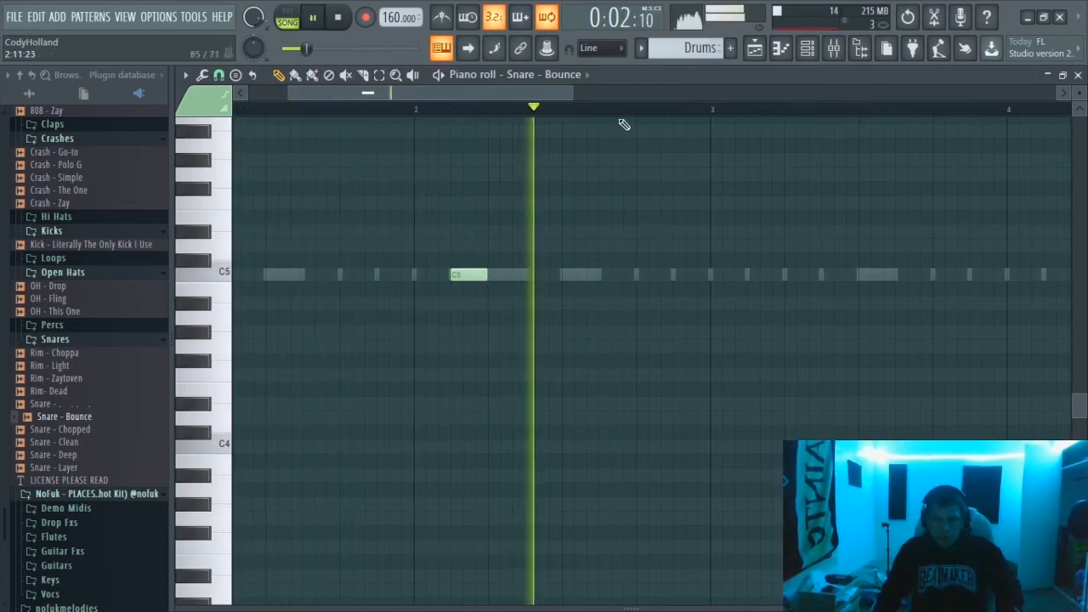
scroll(649, 109, "up", 2)
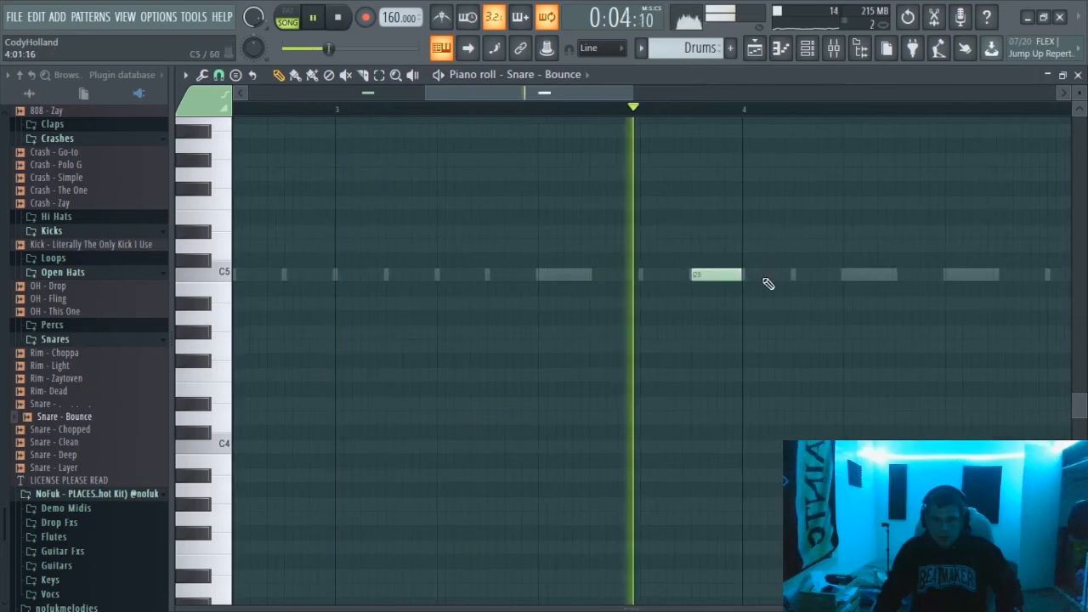
key("space")
Step: Raise the snare notes' velocities, setting the bar 2 note to about 94%
scroll(790, 120, "down", 3)
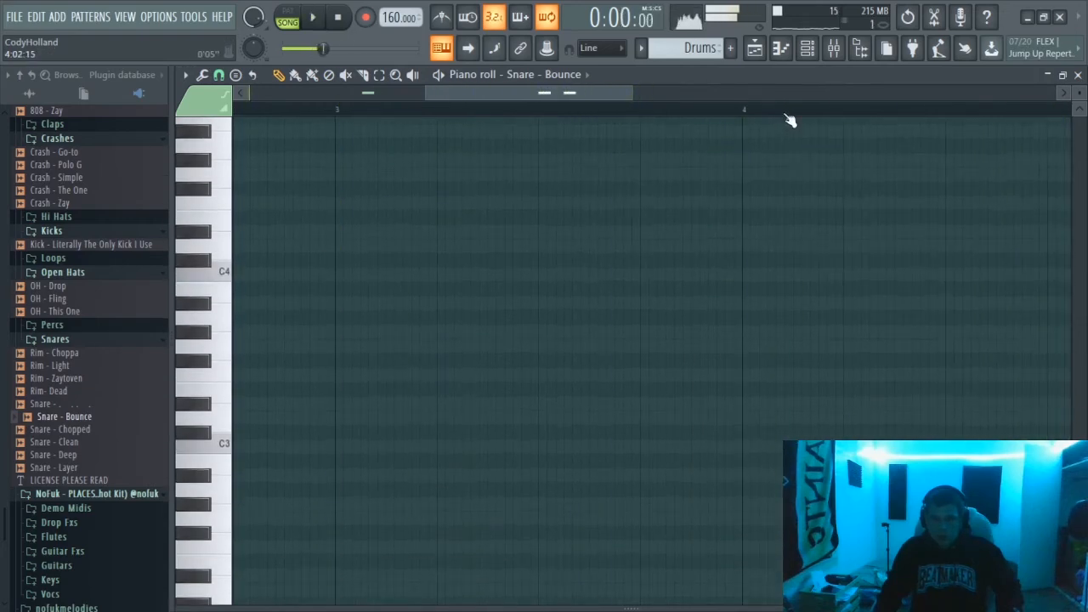
scroll(790, 120, "down", 3)
left_click_drag(585, 584, 476, 287)
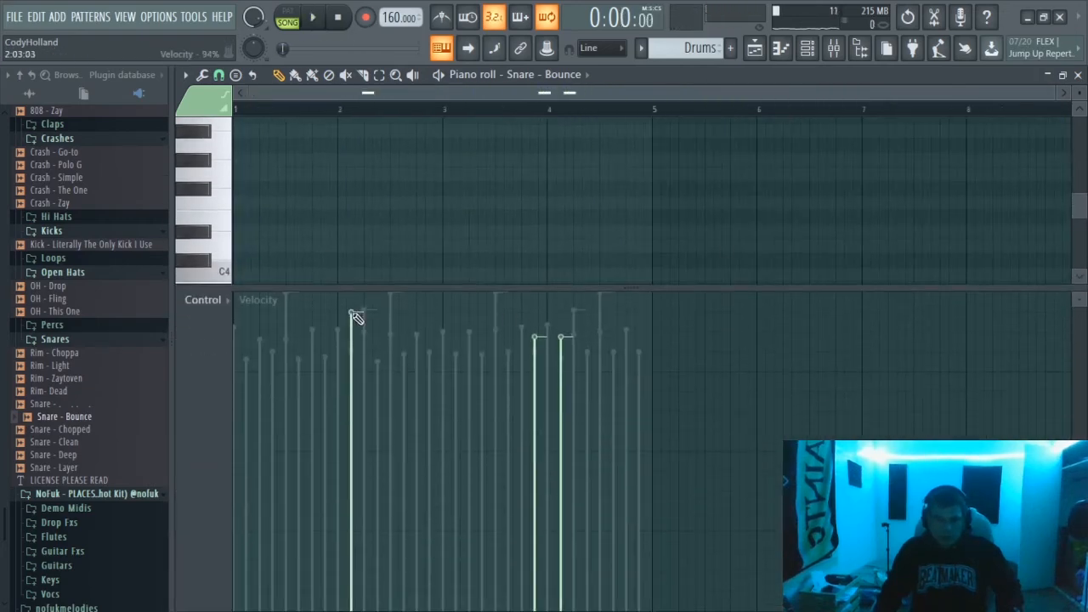
Step: Reopen the snare's Parametric EQ 2, try band 1 at about 49 Hz, and reset bands 1, 3 and 2
left_click(833, 47)
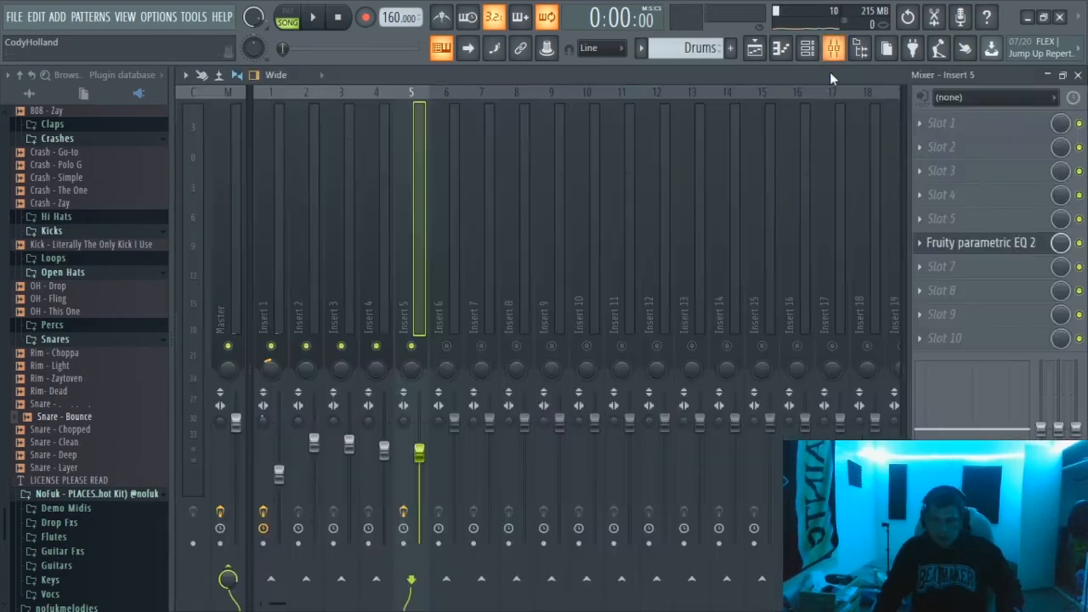
left_click(1022, 244)
left_click_drag(340, 539, 288, 543)
key("space")
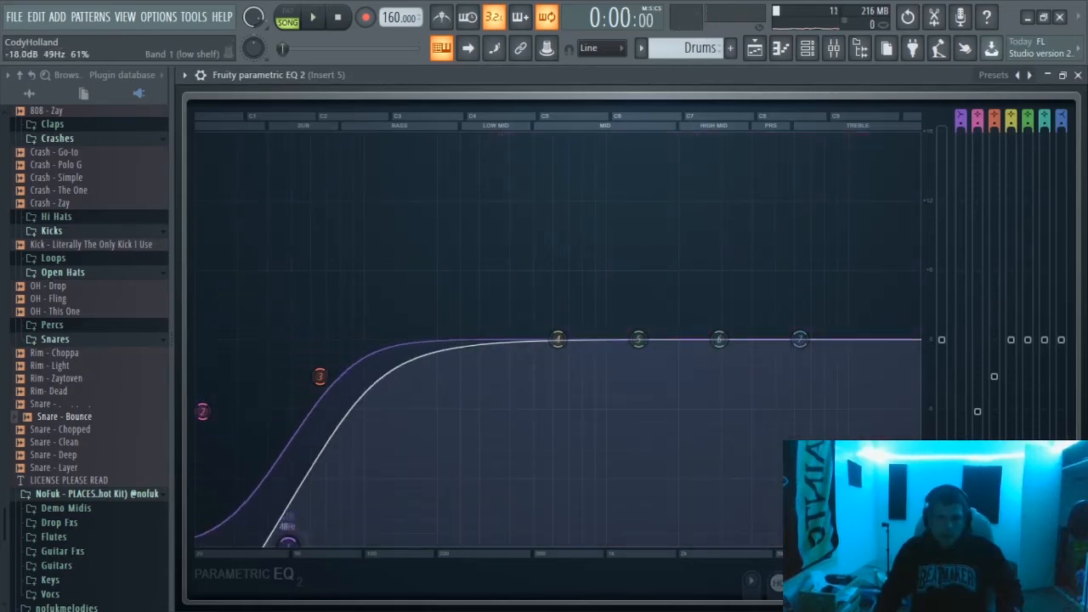
right_click(293, 544)
left_click(340, 538)
right_click(318, 376)
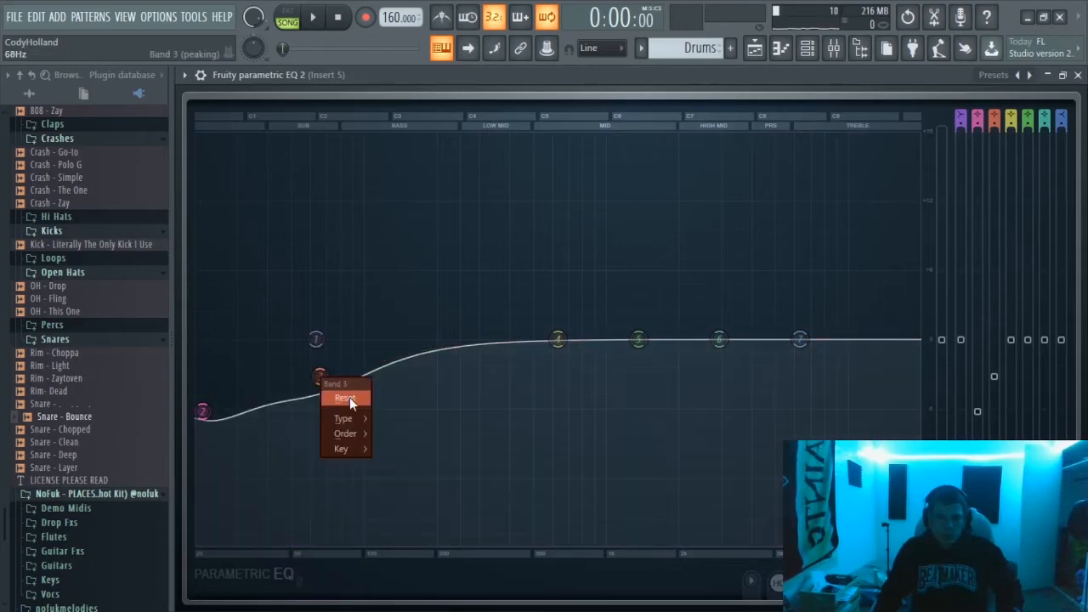
left_click(350, 397)
right_click(204, 415)
left_click(243, 432)
Step: Rebuild the snare's low cut by pulling EQ band 1 fully down in the bass and band 2 to the lowest frequencies
left_click_drag(316, 340, 292, 544)
key("space")
left_click_drag(397, 340, 196, 430)
left_click_drag(292, 544, 320, 543)
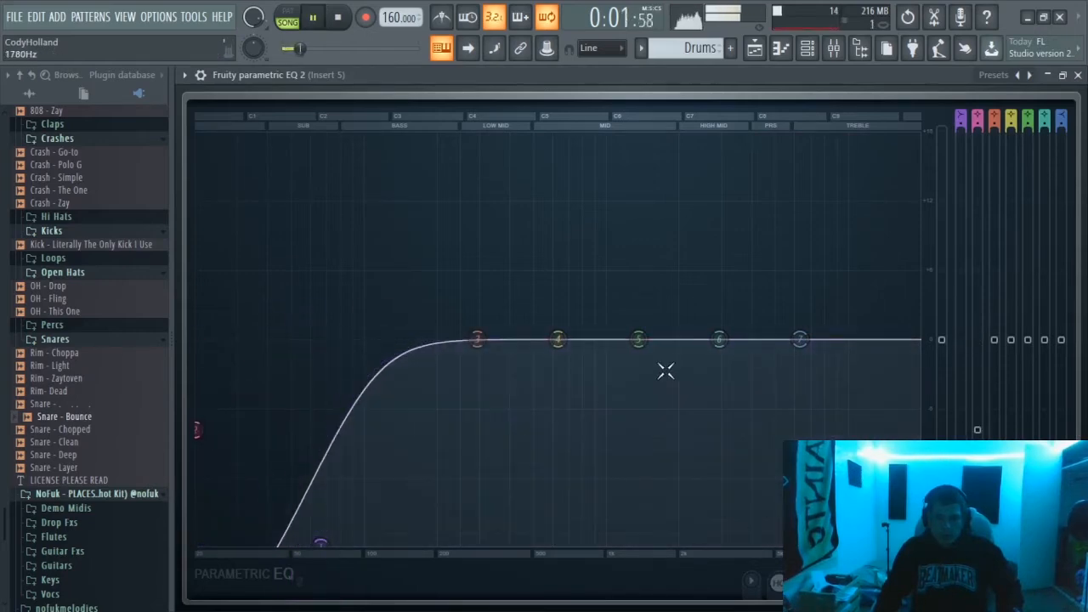
key("space")
Step: Boost the snare's low mids slightly with EQ band 3, dip the treble with band 7, and close the equalizer
left_click_drag(489, 337, 507, 320)
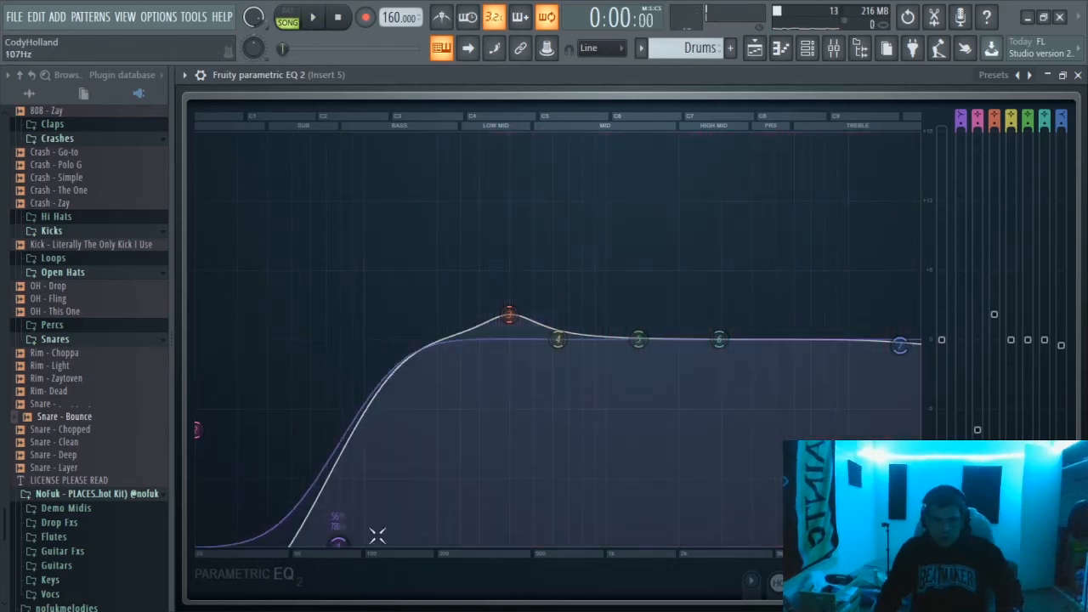
key("space")
left_click(1078, 75)
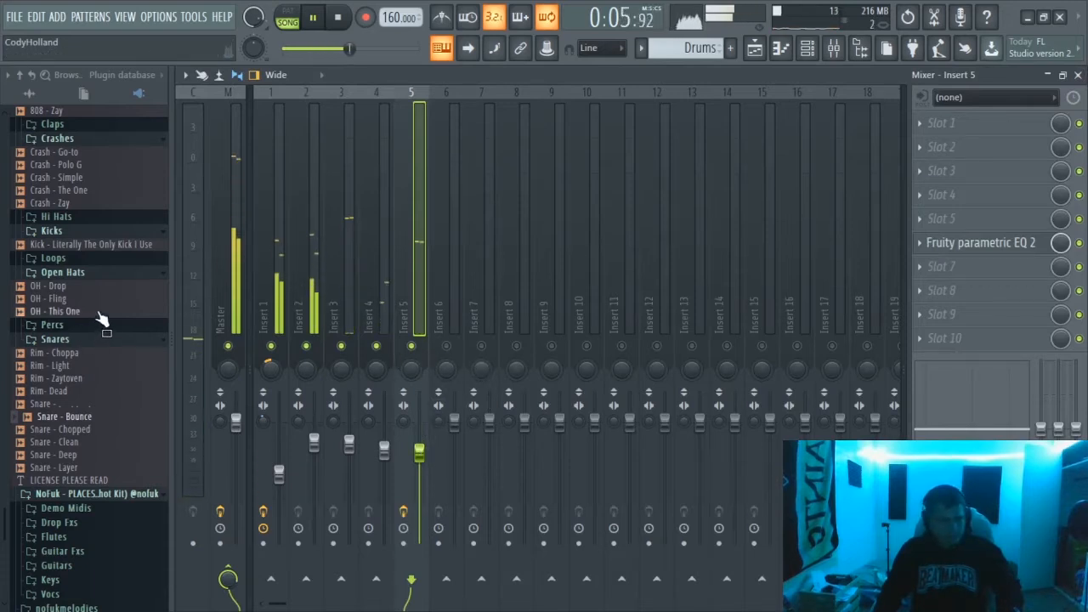
Step: Audition the OH - This One open hat and several Noah Cuz crashes, including Simple and The One, over the beat
left_click(60, 311)
key("space")
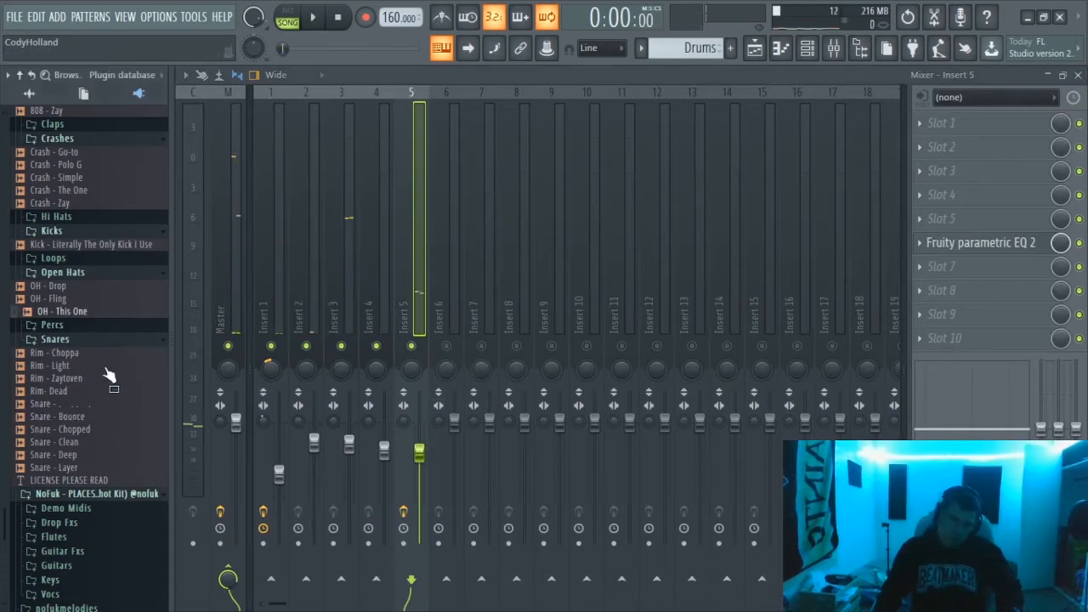
scroll(98, 430, "up", 6)
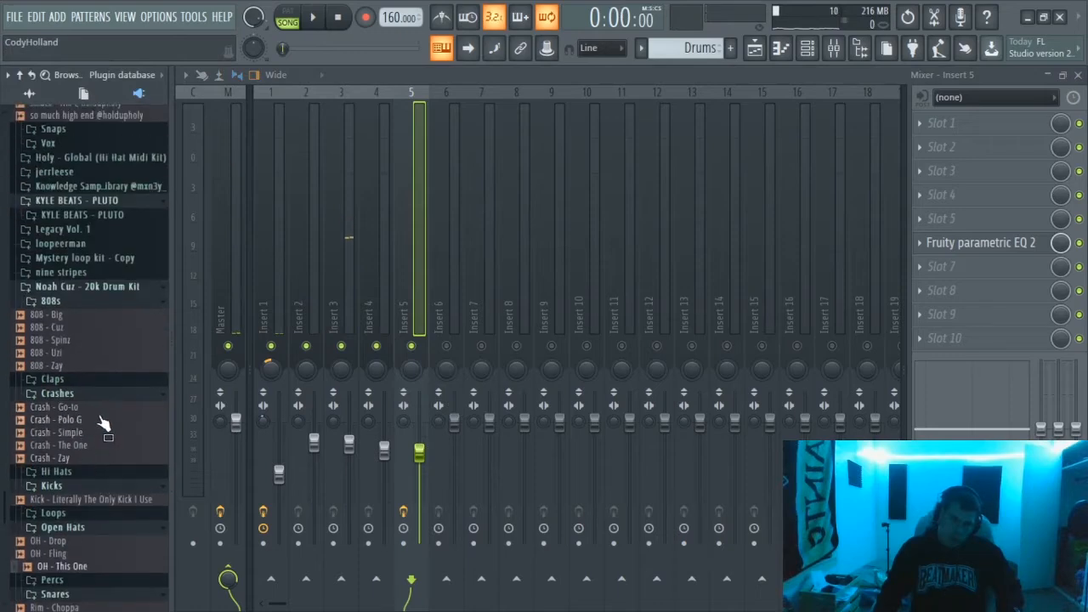
left_click(59, 419)
key("space")
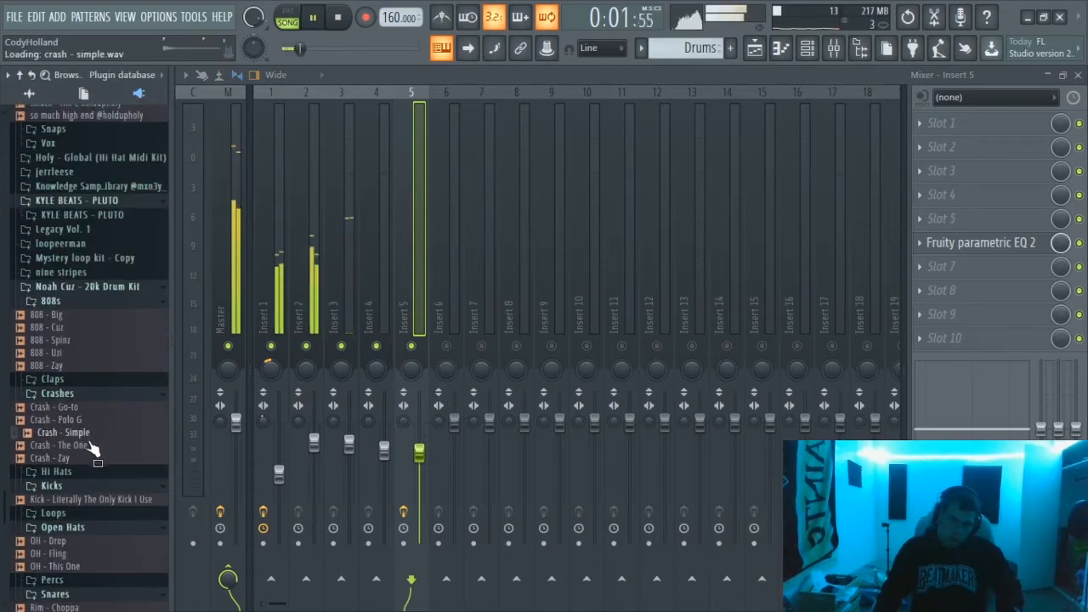
left_click(90, 445)
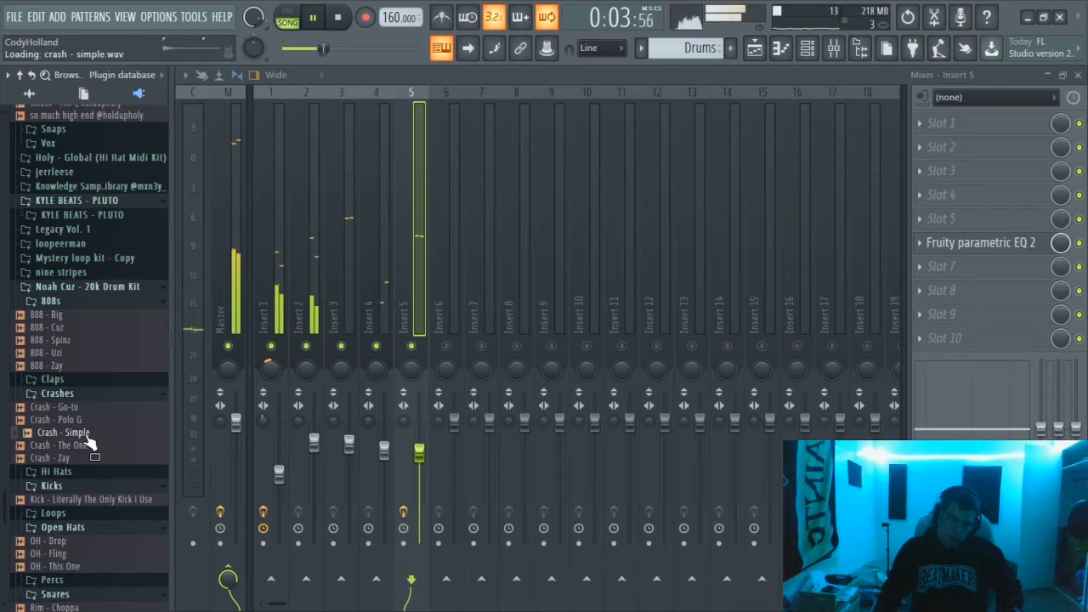
left_click(90, 446)
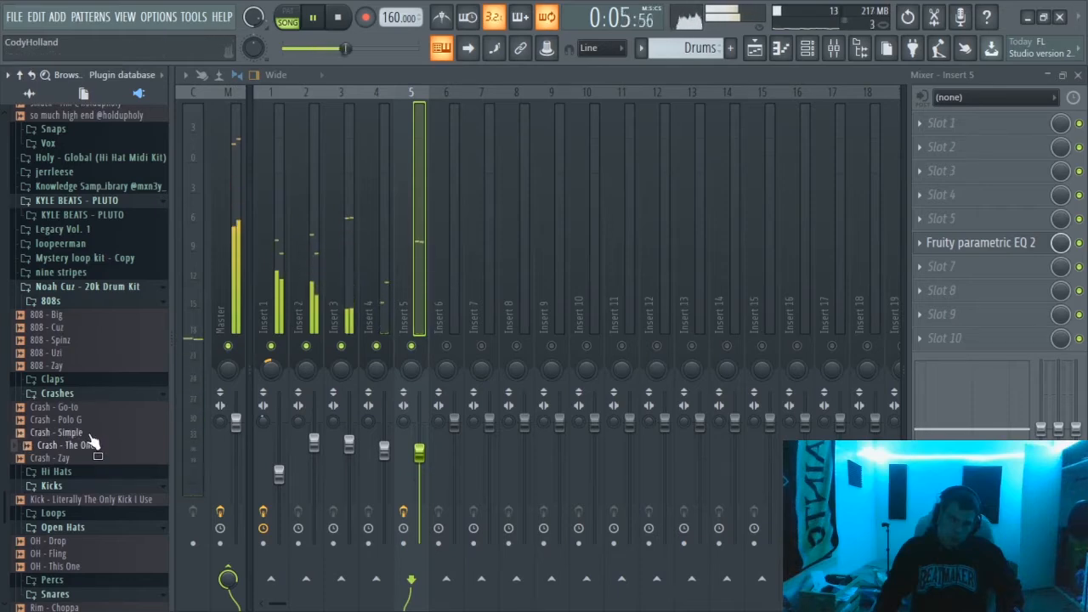
left_click(93, 408)
left_click(86, 434)
Step: Add the Crash - Simple sample as a new channel, route it to mixer insert 6 and lower that insert's level
key("space")
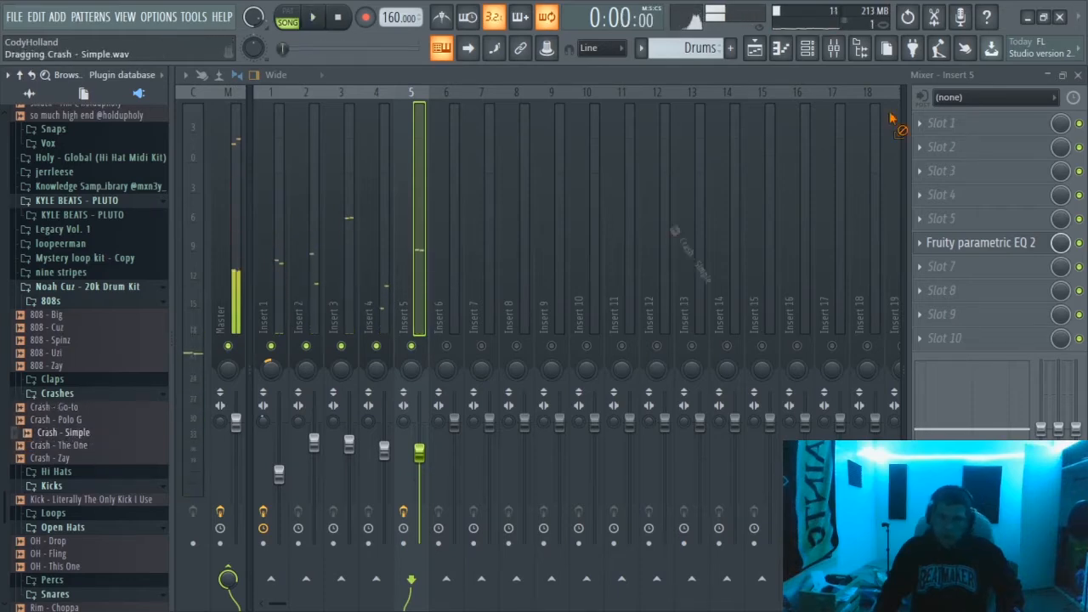
left_click_drag(890, 115, 806, 54)
left_click_drag(750, 205, 757, 223)
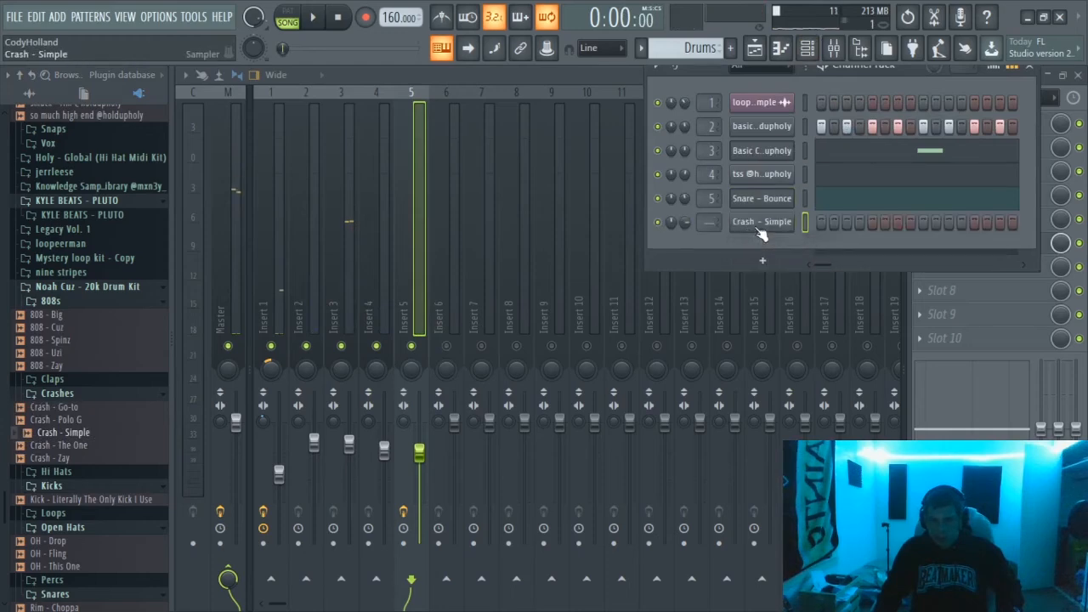
left_click(666, 190)
scroll(699, 223, "up", 6)
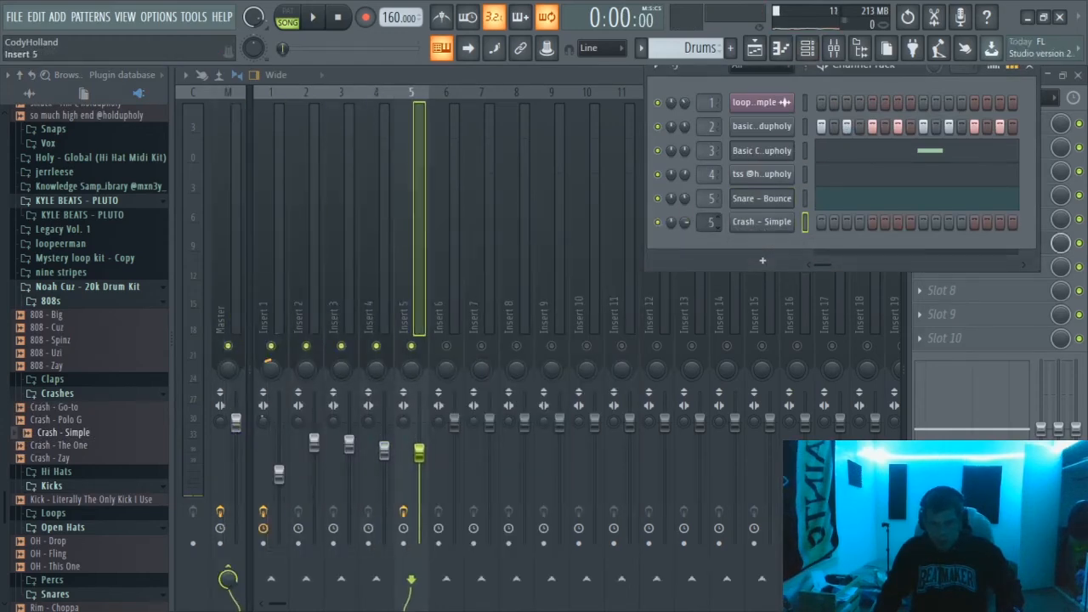
left_click_drag(456, 423, 456, 442)
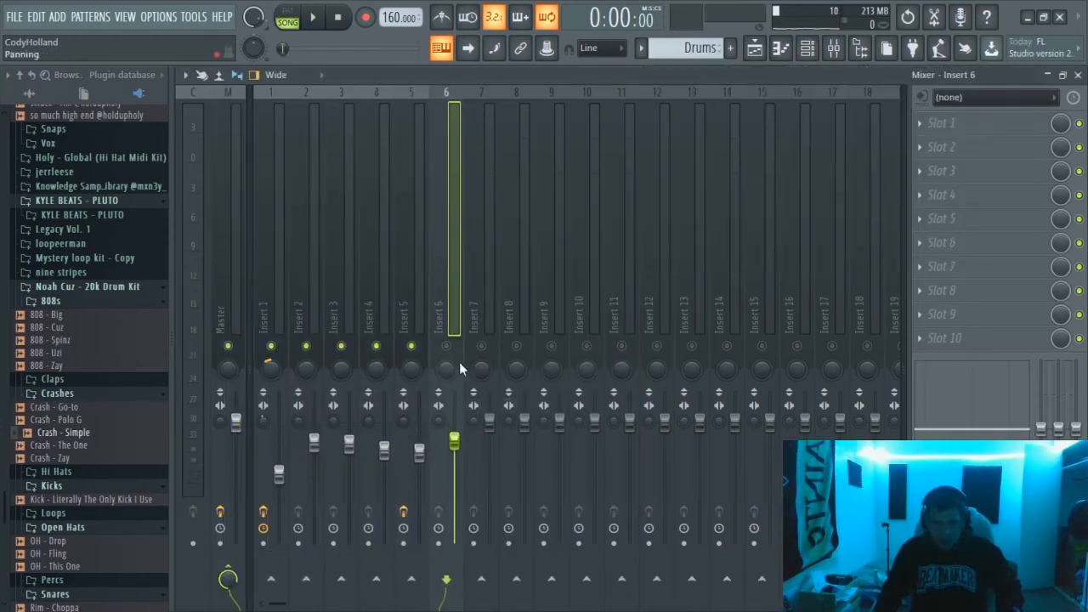
Step: Lengthen the fade-out of the Crash - Simple sample in its sampler settings
left_click(810, 53)
left_click(829, 56)
left_click(813, 54)
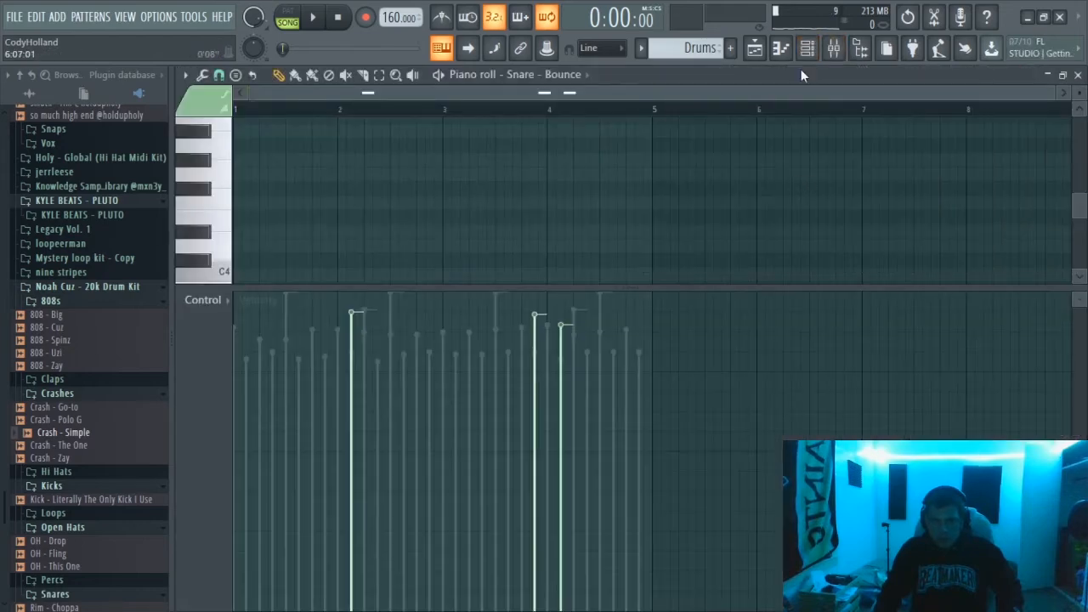
left_click(807, 50)
left_click(772, 226)
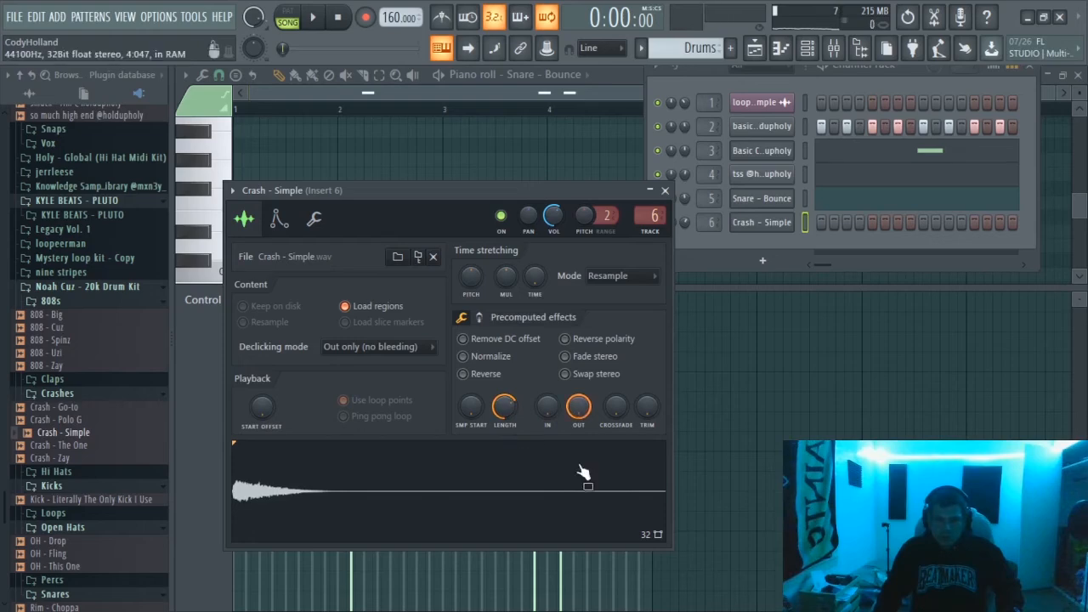
left_click(665, 191)
left_click(830, 53)
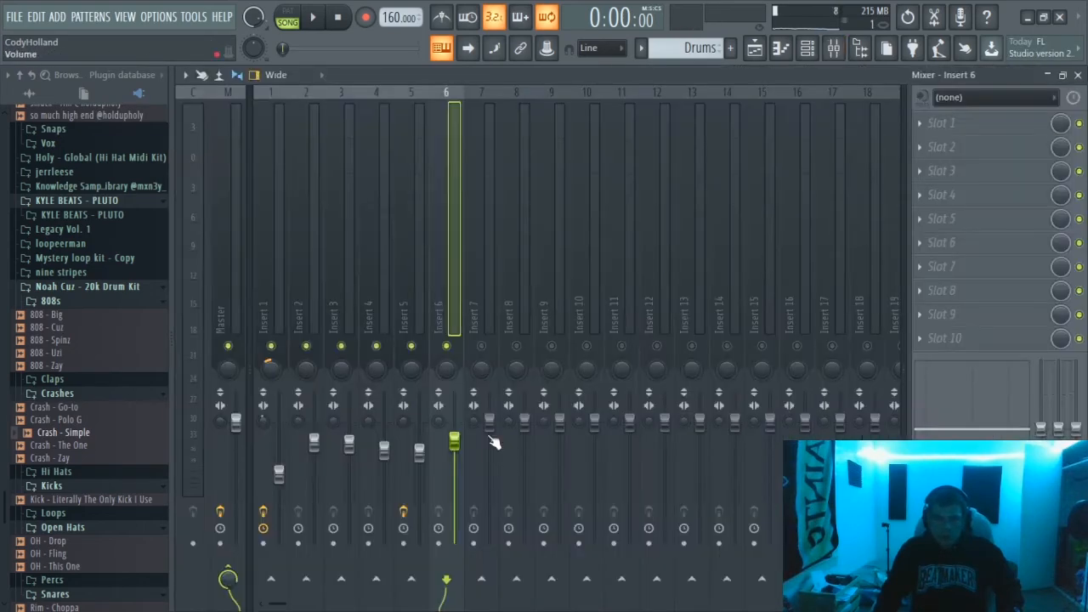
Step: Place one crash note on C5 at the start of bar 1 in the Drums pattern and play it back
left_click(756, 52)
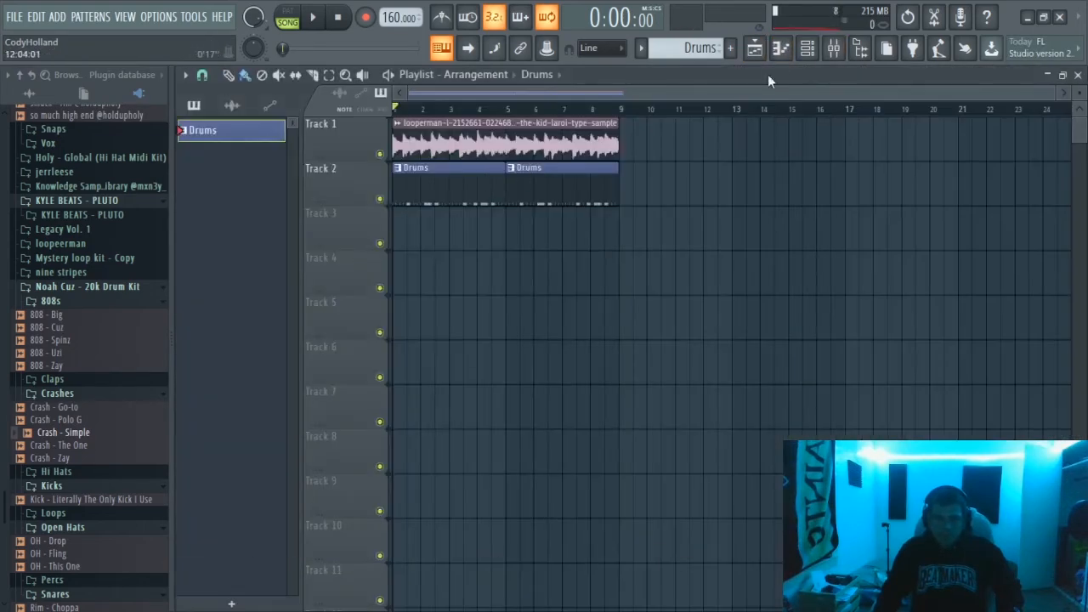
left_click(780, 48)
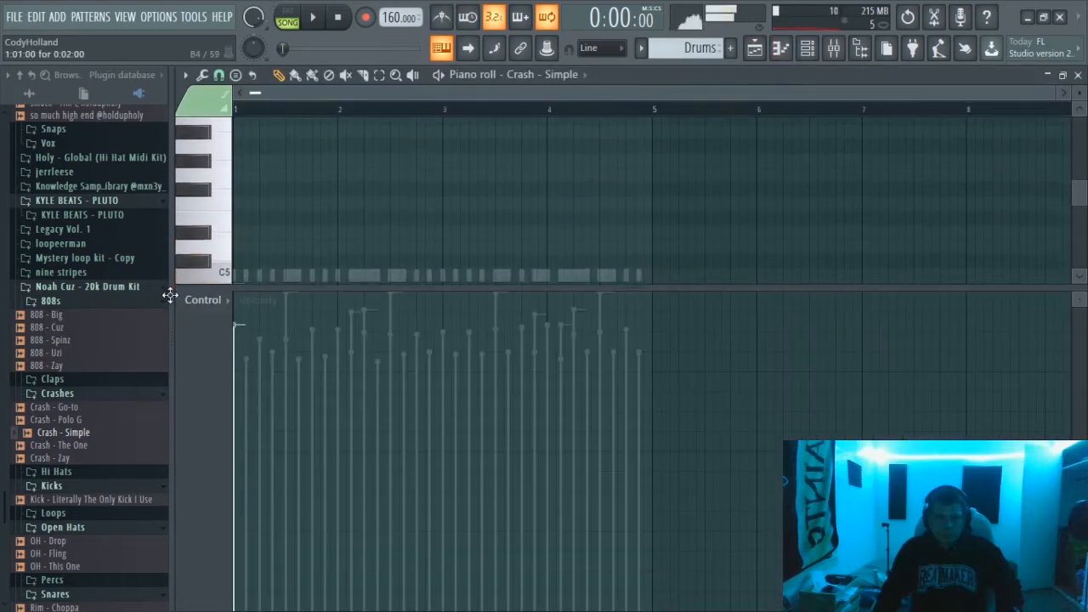
left_click_drag(170, 295, 180, 236)
key("space")
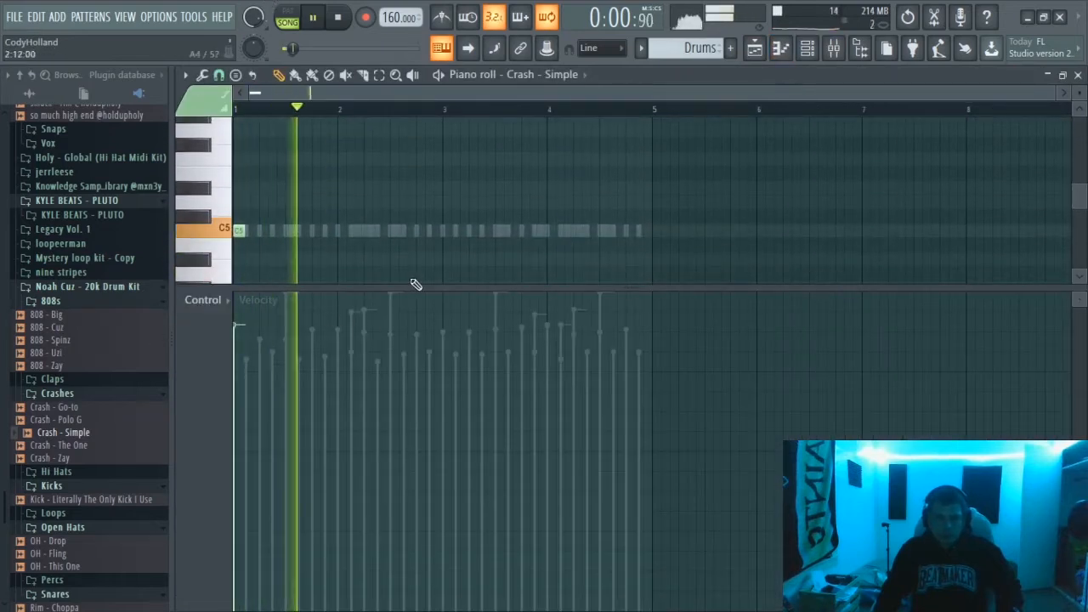
Step: Replace the crash channel's sample with Crash - Polo G, then with Crash - Go-to, playing each over the beat
left_click(806, 50)
key("space")
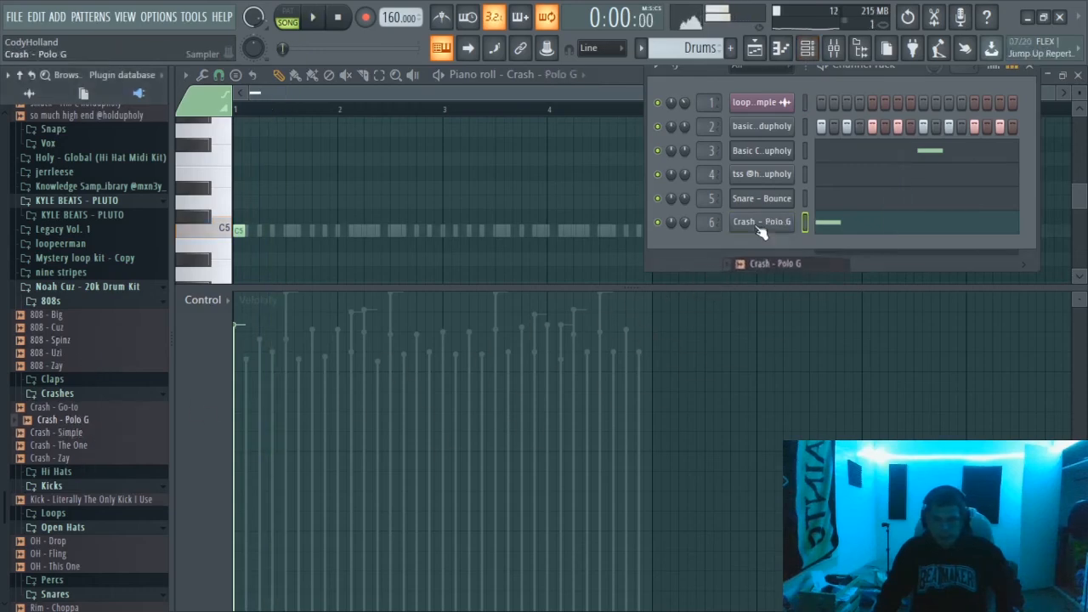
key("space")
key("space")
left_click_drag(80, 410, 755, 239)
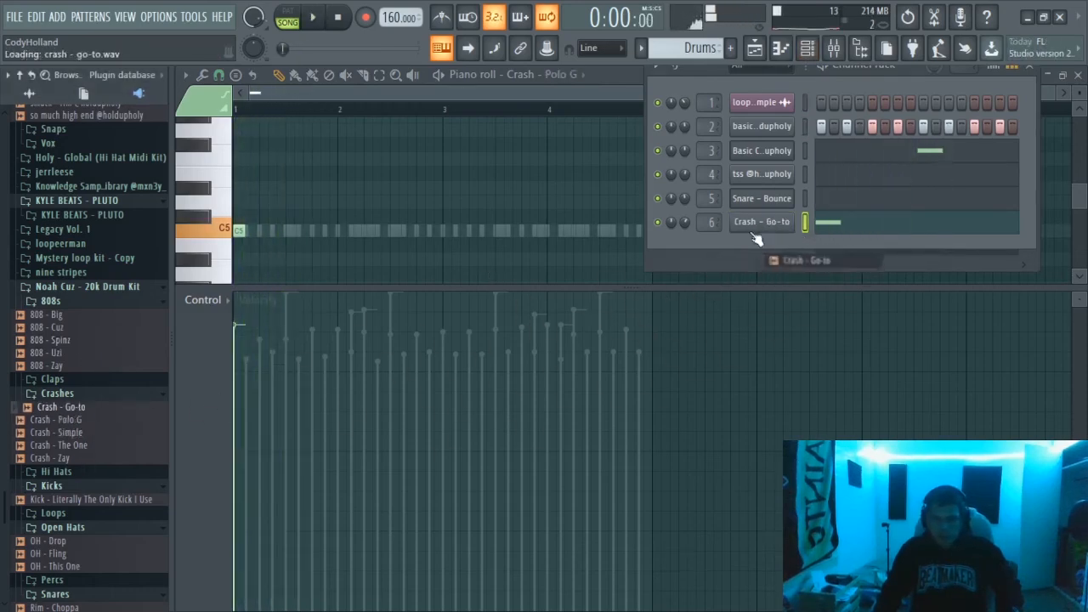
key("space")
Step: Shorten the Crash - Go-to sample's length and raise its fade-out in the sampler settings while playing the beat
left_click(762, 222)
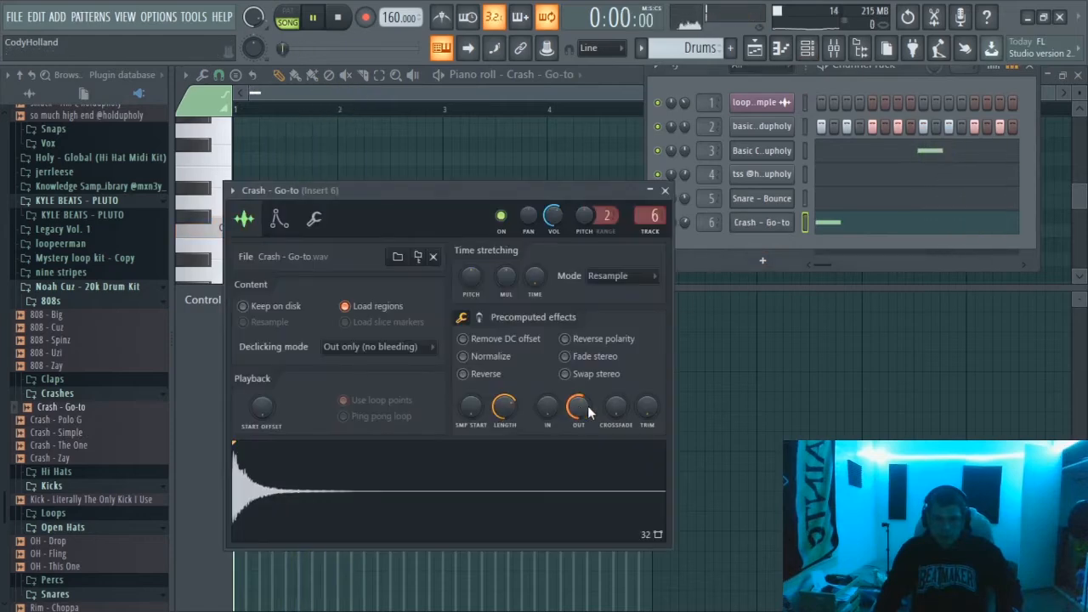
key("space")
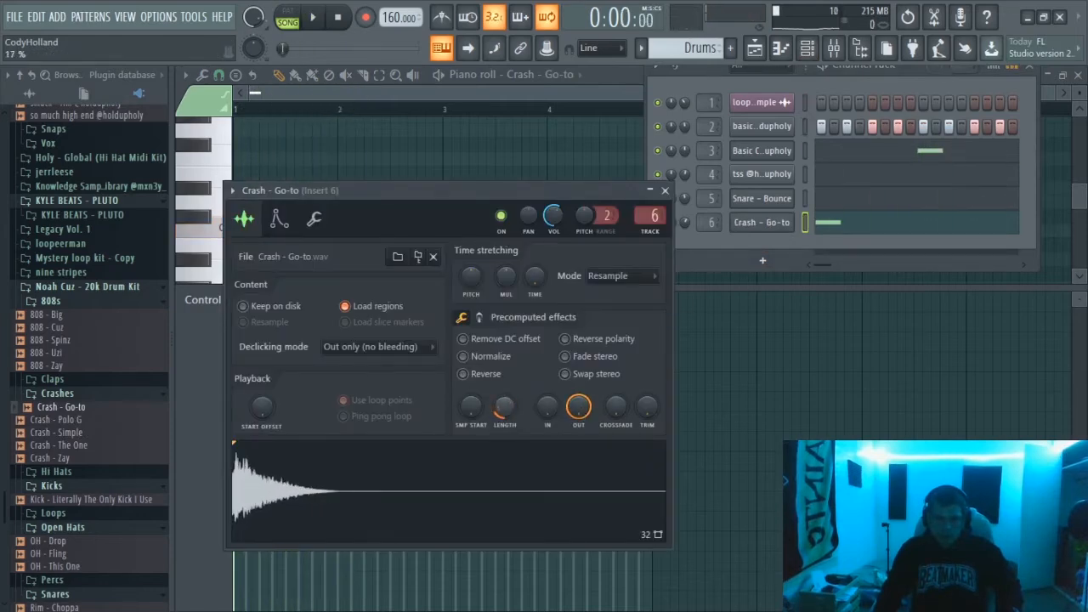
key("space")
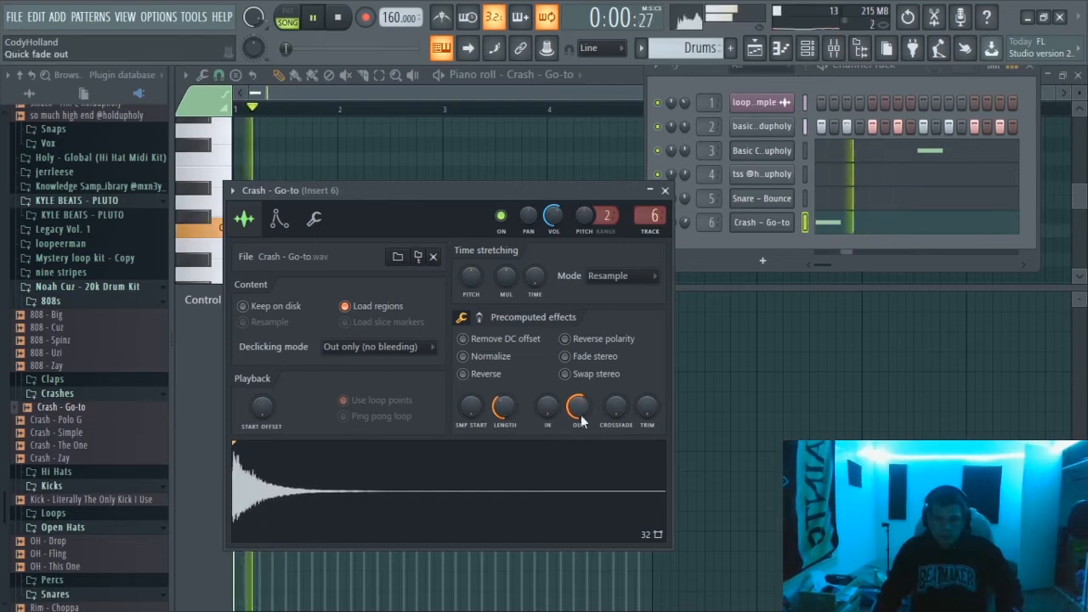
key("space")
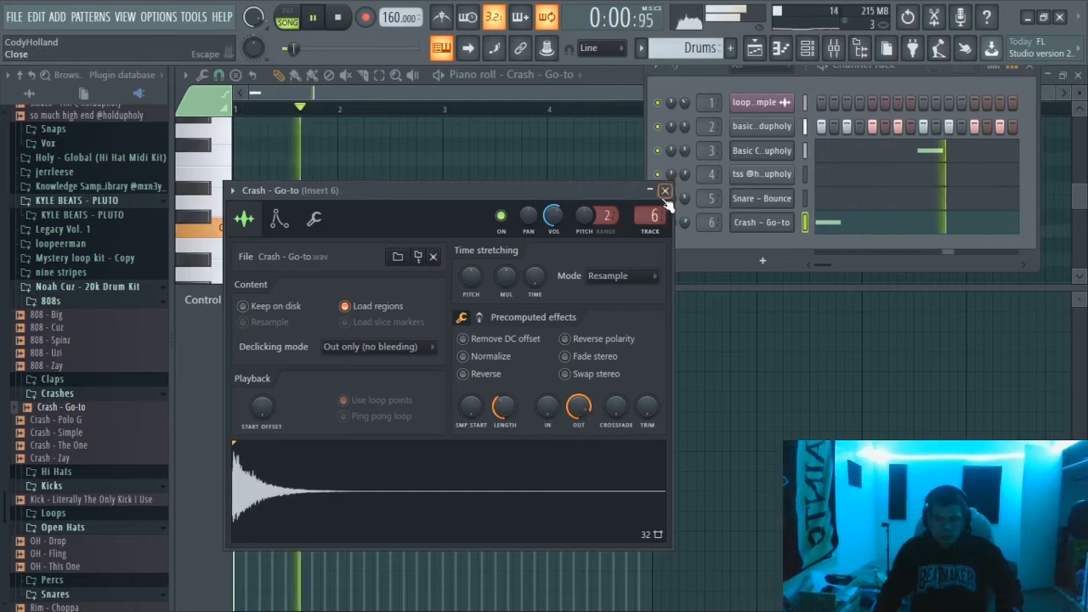
Step: Lower the crash's level further on mixer insert 6 and play the beat
left_click(833, 48)
key("space")
left_click_drag(454, 441, 454, 458)
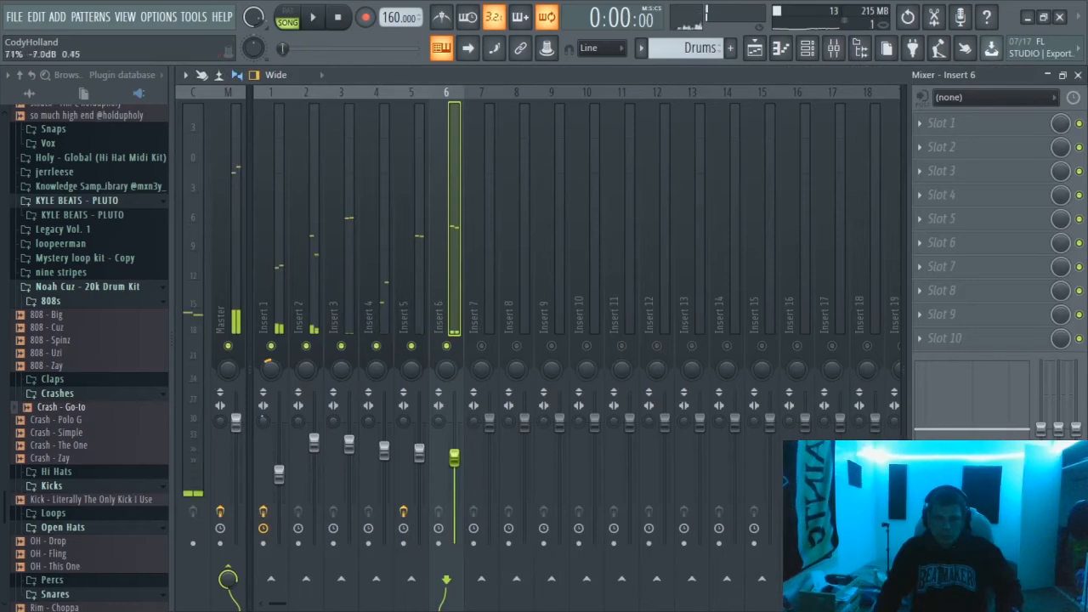
key("F6")
key("space")
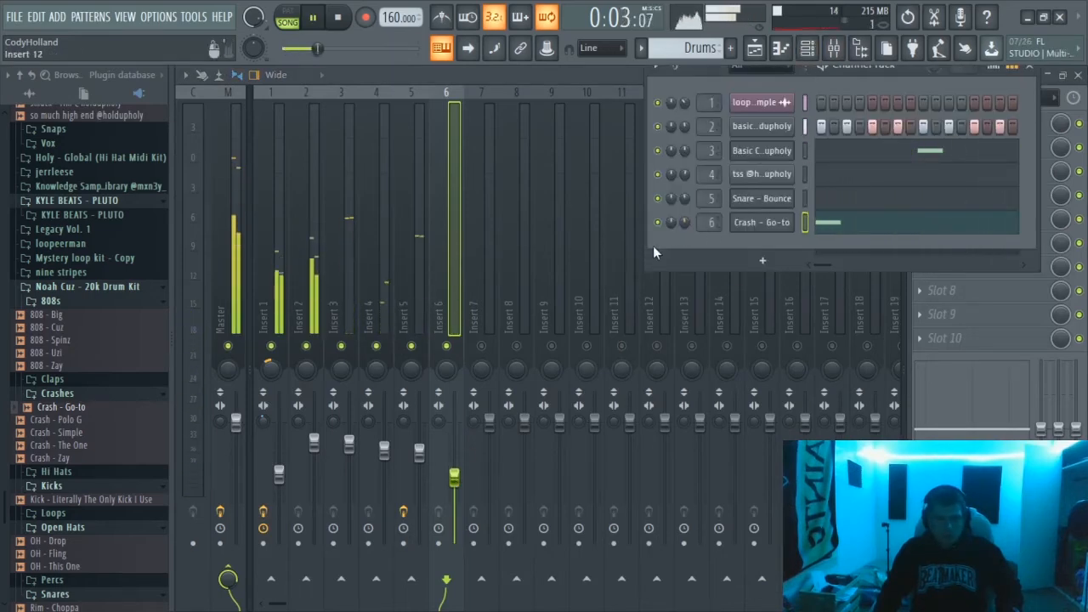
Step: Raise the velocity of the Crash - Go-to note at bar 1 slightly and check it against the beat
left_click(770, 221)
key("F7")
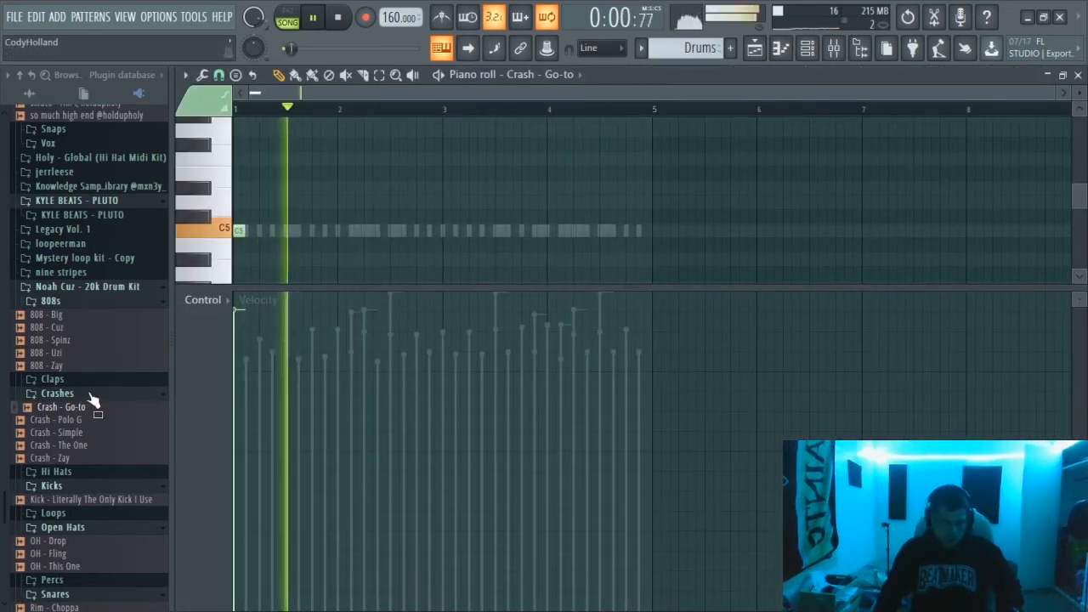
key("space")
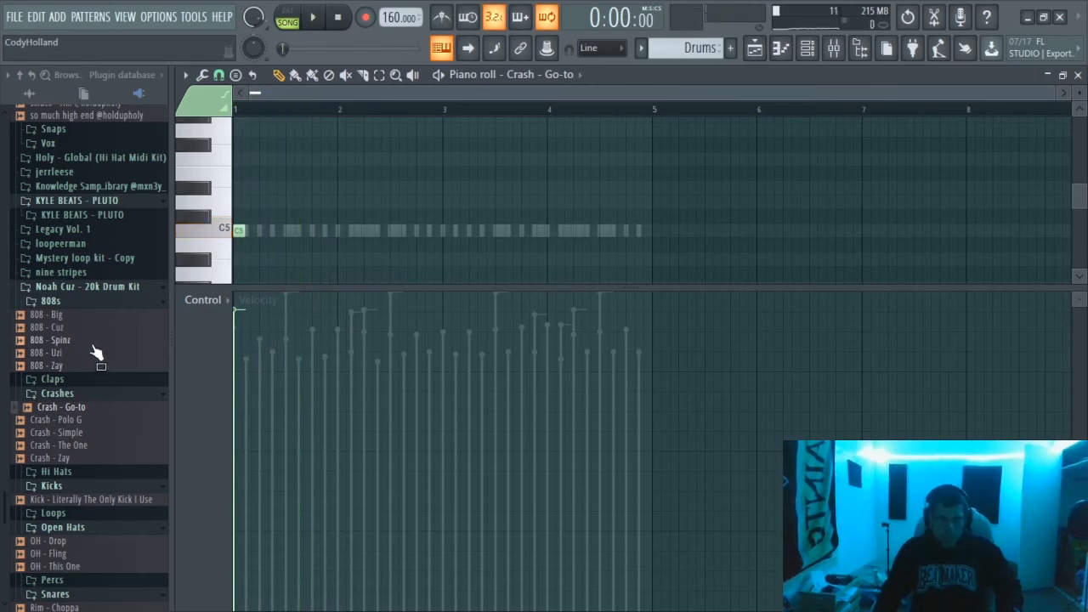
Step: Add the 808 [ bullet ] sample from 1! Fyed Up Vol. 1 as a new channel routed to mixer insert 7
scroll(155, 365, "up", 15)
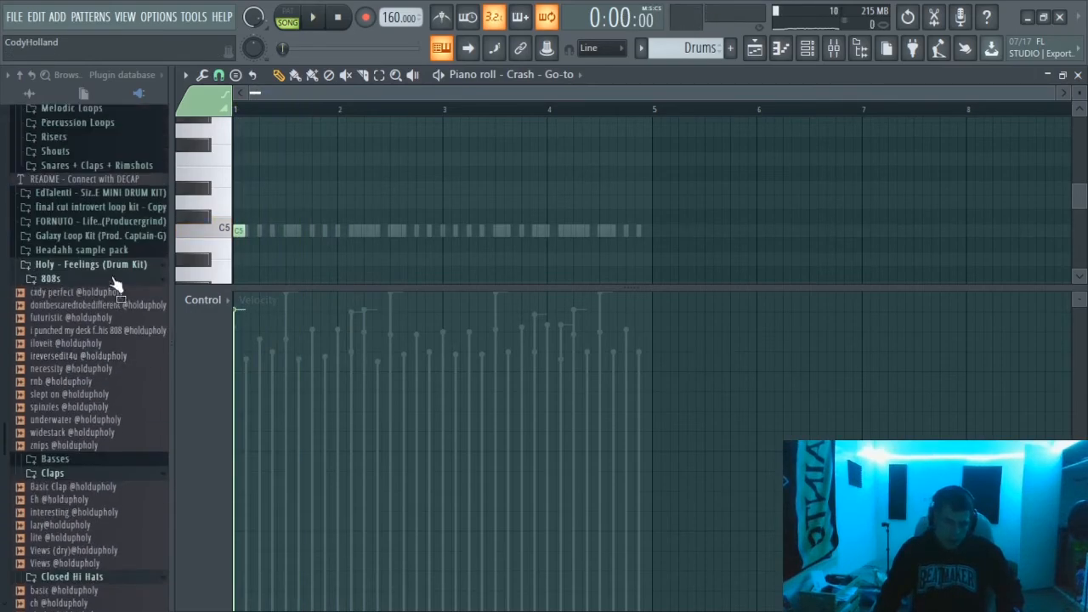
scroll(109, 281, "up", 5)
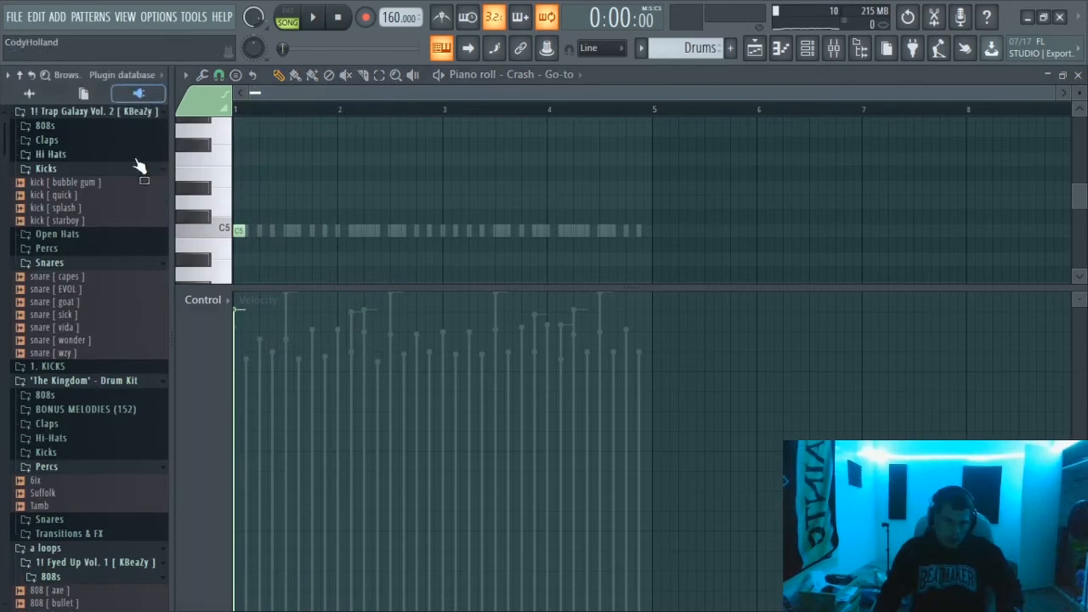
scroll(90, 287, "down", 10)
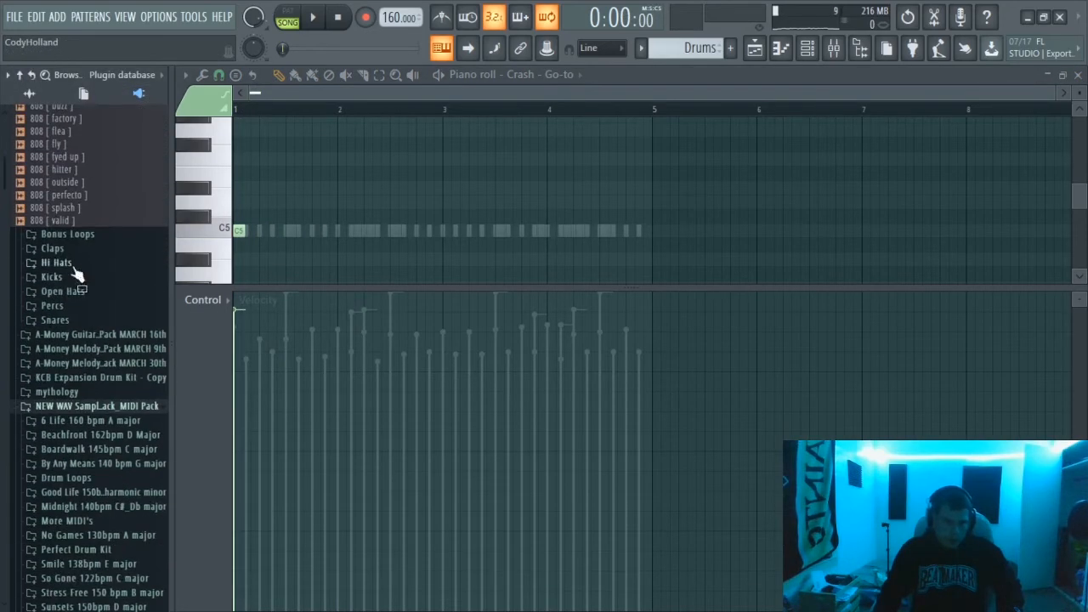
scroll(87, 207, "up", 5)
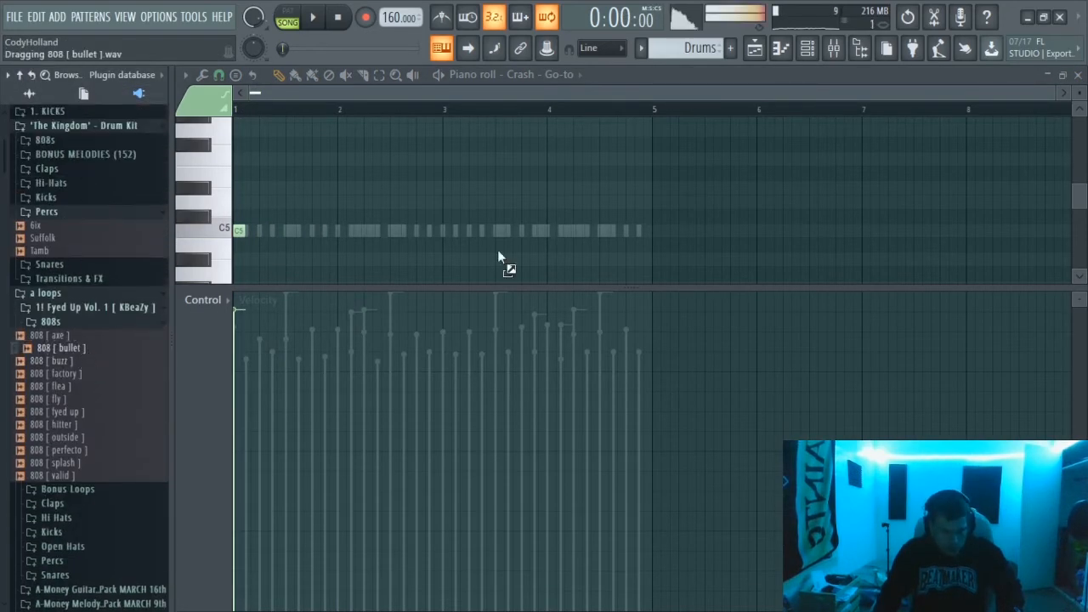
left_click_drag(498, 250, 759, 252)
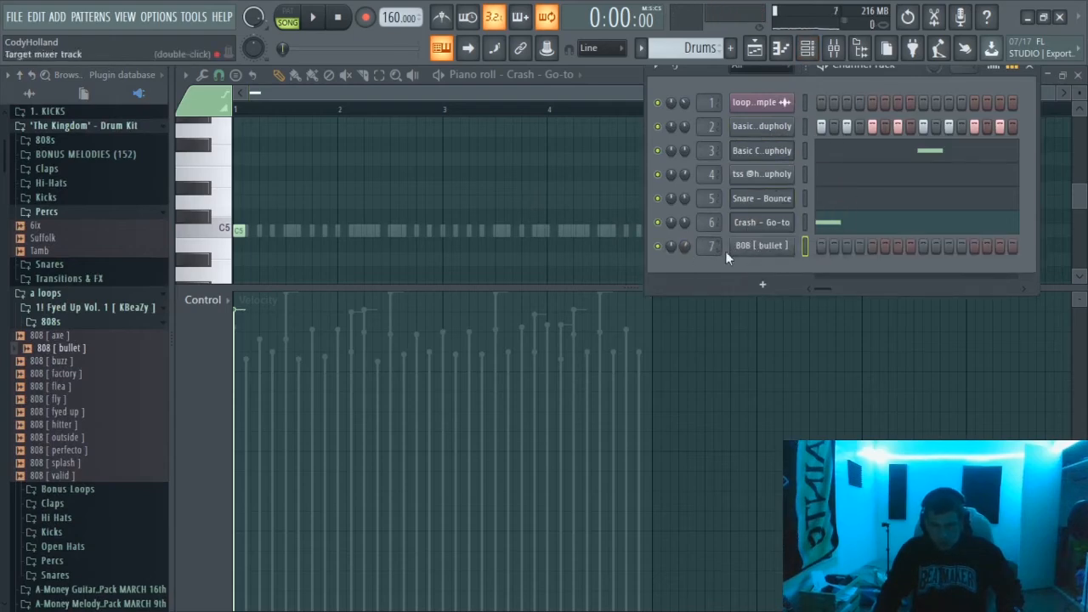
Step: Place half-bar 808 [ bullet ] notes F6, D#6, G#6 and F#6 at the starts of bars 1 to 4
left_click(750, 247)
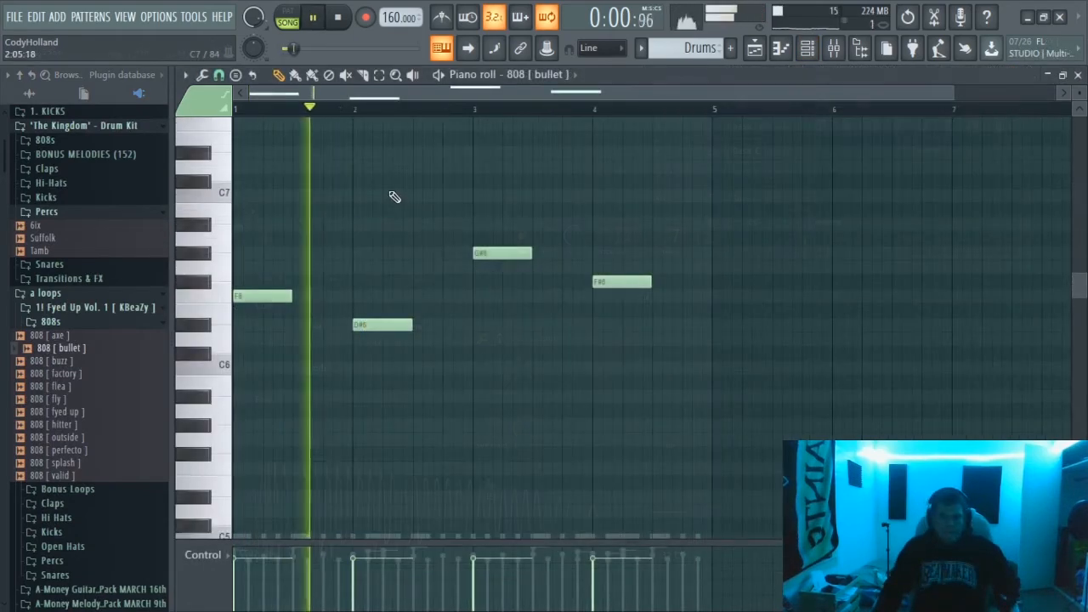
key("space")
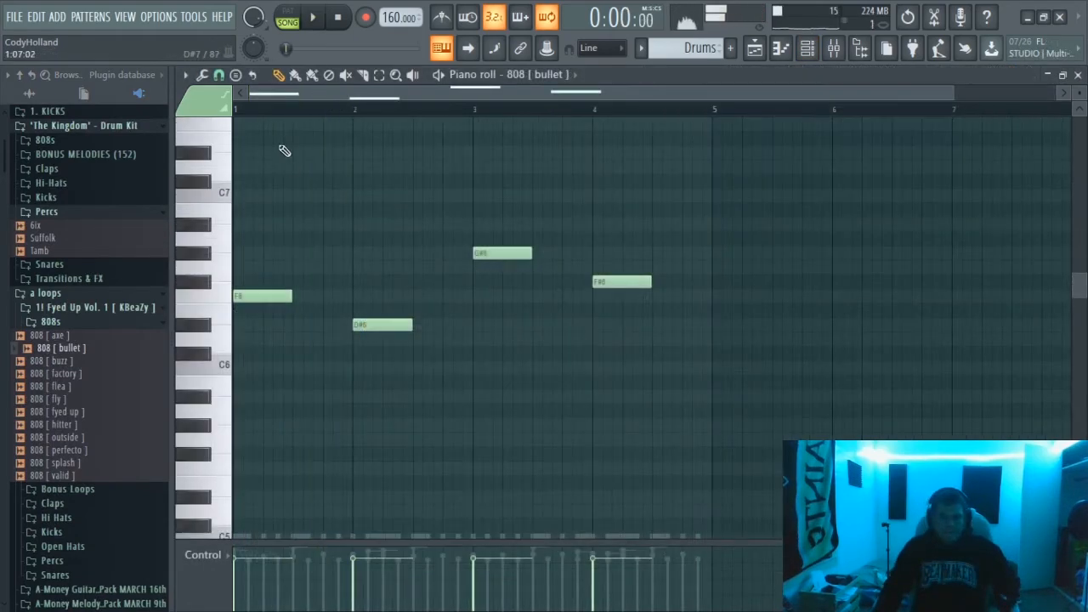
key("space")
Step: Transpose the four 808 notes up one octave and play them with the beat
scroll(294, 123, "up", 2)
key("space")
key("ctrl+Up")
key("space")
scroll(370, 168, "up", 1)
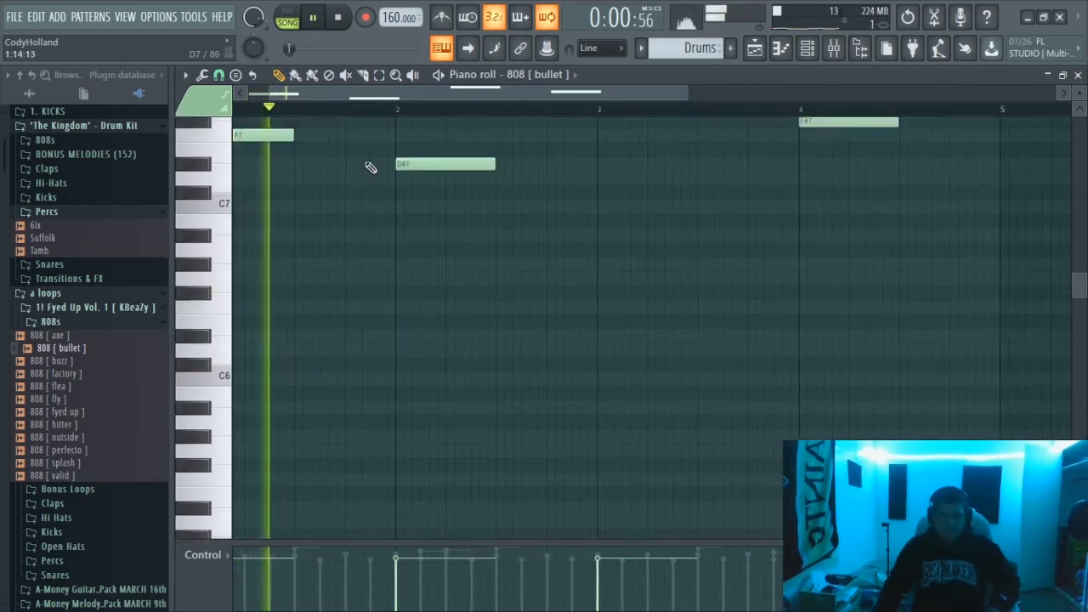
scroll(370, 168, "up", 3)
key("space")
key("space")
scroll(323, 97, "up", 3)
key("space")
left_click_drag(322, 96, 267, 100)
key("space")
key("space")
key("space")
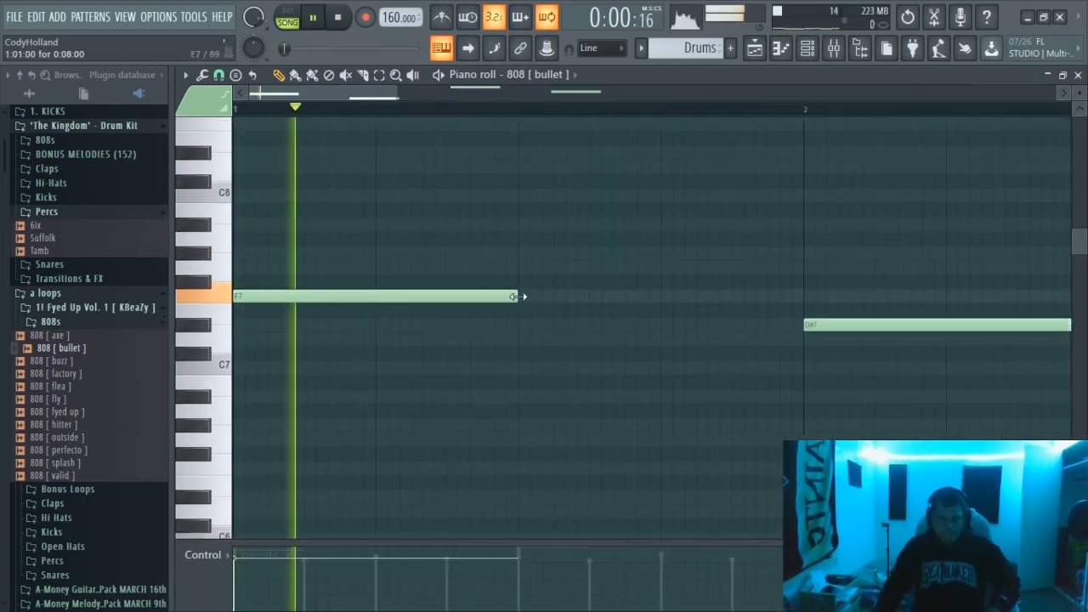
Step: Shorten the F7 808 note to six steps and repeat it twice in bar 1, trimming the last copy at bar 2
key("space")
left_click_drag(518, 296, 447, 303)
left_click(451, 296)
key("space")
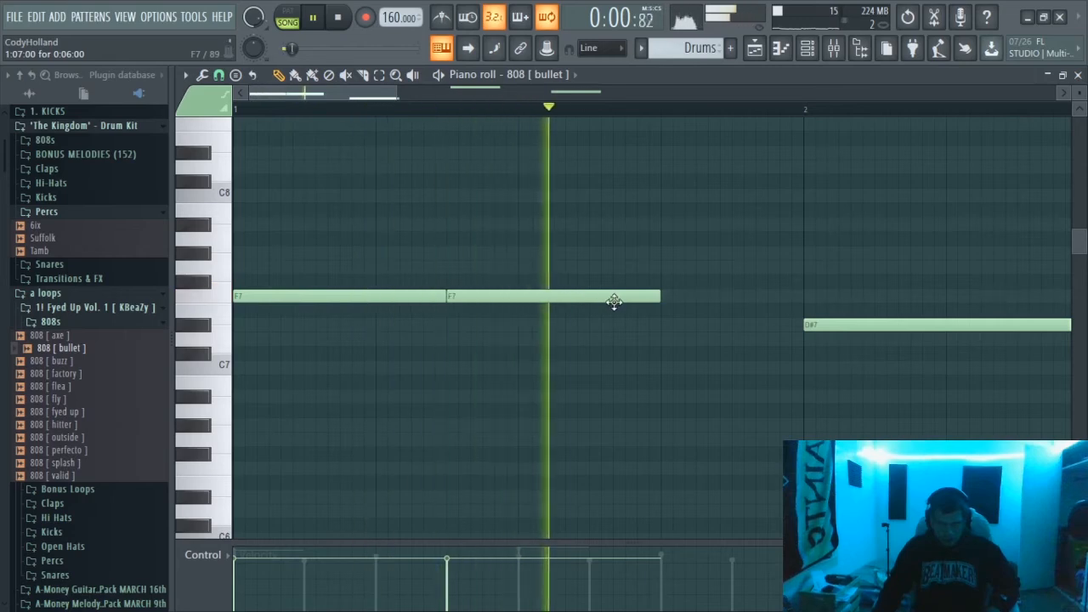
left_click(672, 296)
scroll(741, 114, "down", 1)
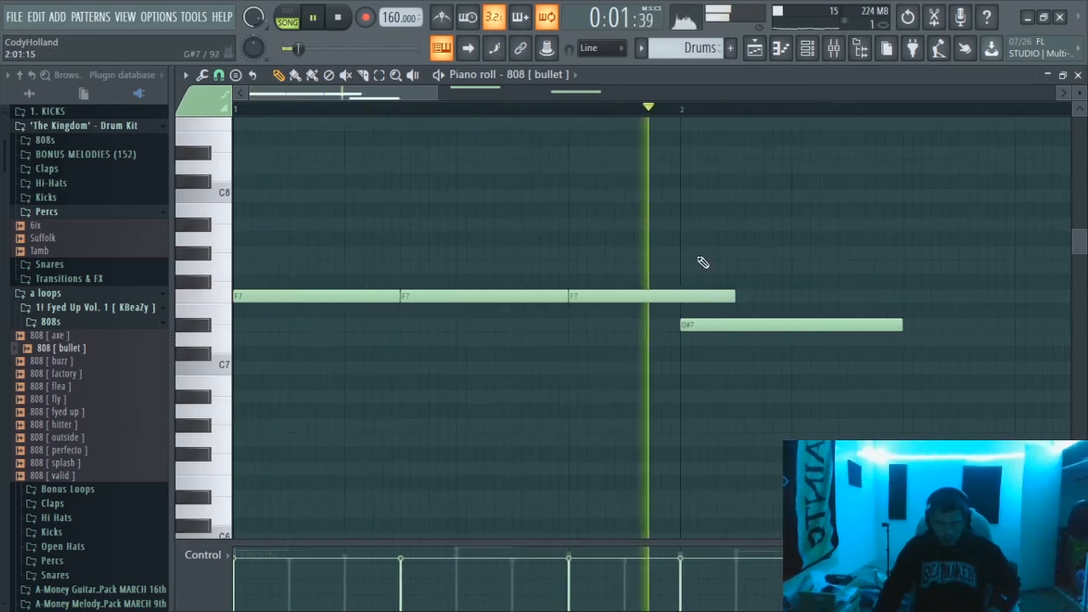
left_click_drag(718, 296, 682, 299)
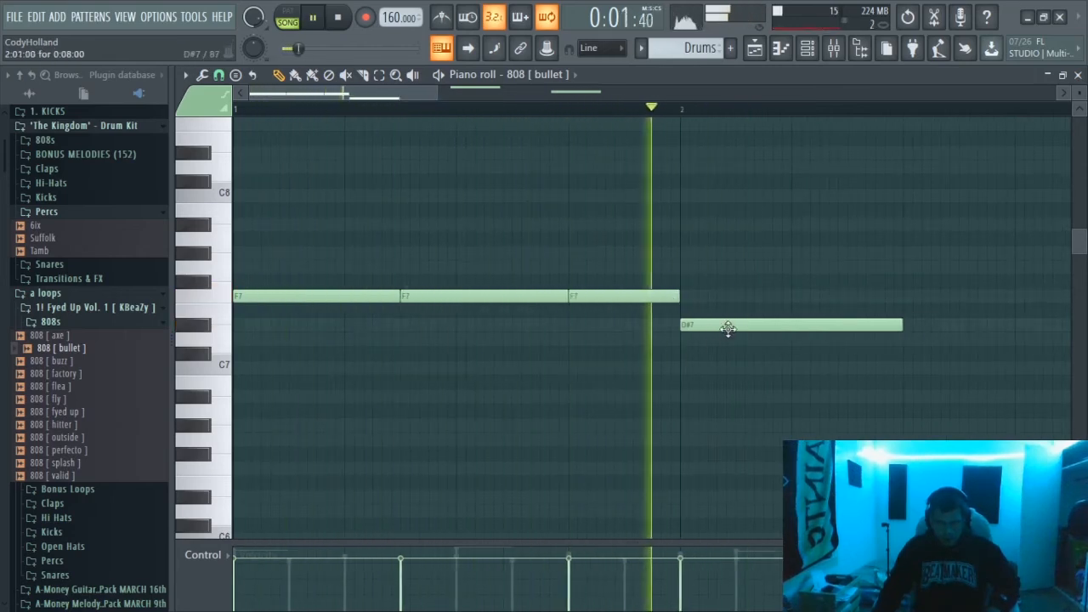
Step: Move the D#7 note to 2:05 and add a two-step F7 note before it at 2:03
left_click_drag(726, 328, 833, 327)
key("space")
key("space")
left_click_drag(739, 297, 766, 301)
scroll(782, 115, "down", 1)
scroll(778, 274, "down", 1)
key("space")
key("space")
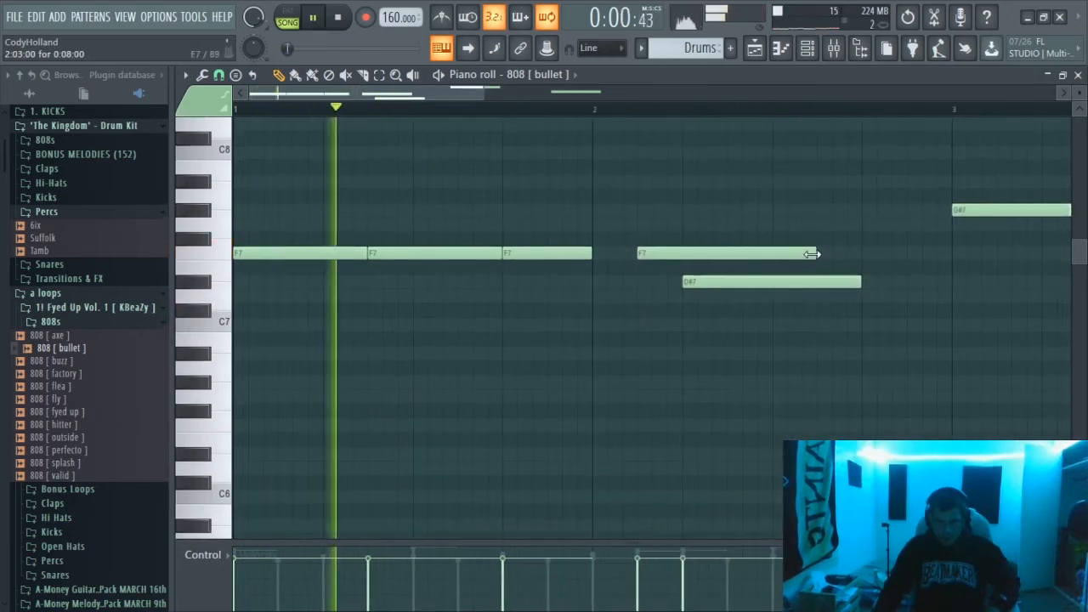
left_click_drag(814, 255, 682, 265)
key("space")
Step: Shorten the D#7 note to six steps and repeat it directly after to fill the rest of bar 2
left_click_drag(860, 283, 837, 285)
key("space")
left_click(838, 282)
scroll(816, 115, "down", 3)
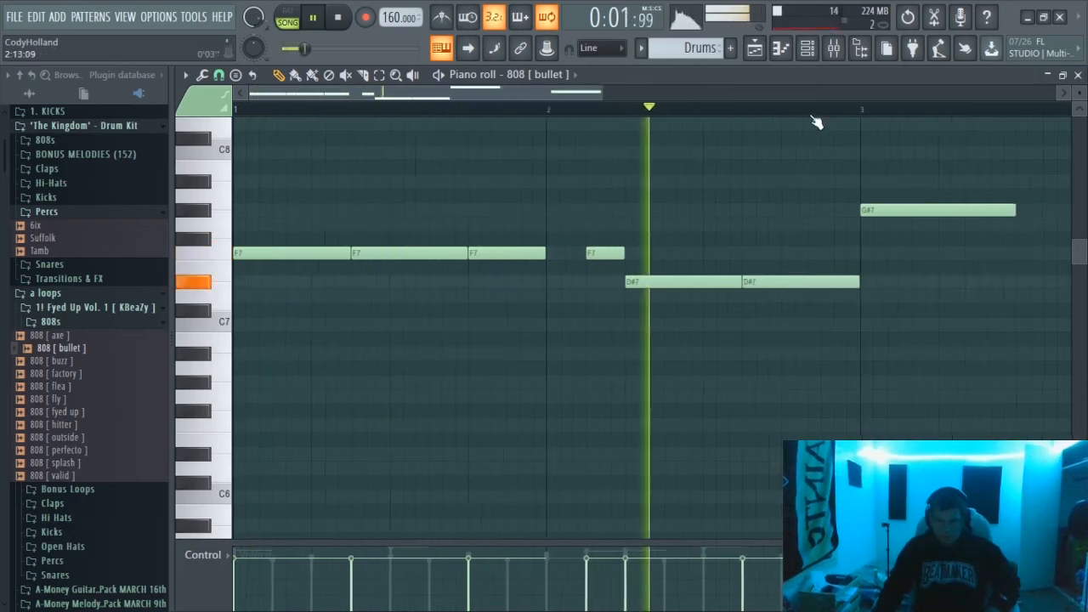
scroll(817, 115, "up", 4)
key("space")
key("space")
Step: Shorten the G#7 note to six steps and repeat it twice across bar 3, trimming the last copy at bar 4
scroll(703, 111, "down", 4)
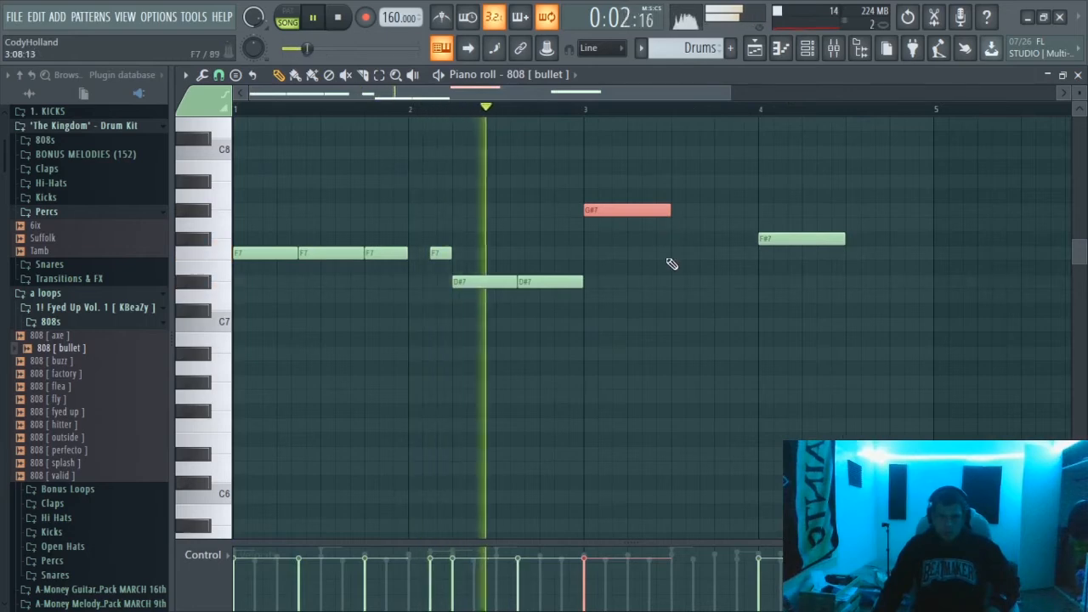
mouse_move(625, 211)
left_mouse_down()
mouse_move(623, 320)
mouse_move(625, 212)
mouse_move(632, 219)
mouse_move(614, 221)
left_mouse_up()
key("space")
key("space")
scroll(668, 124, "up", 3, "ctrl")
left_click(622, 212)
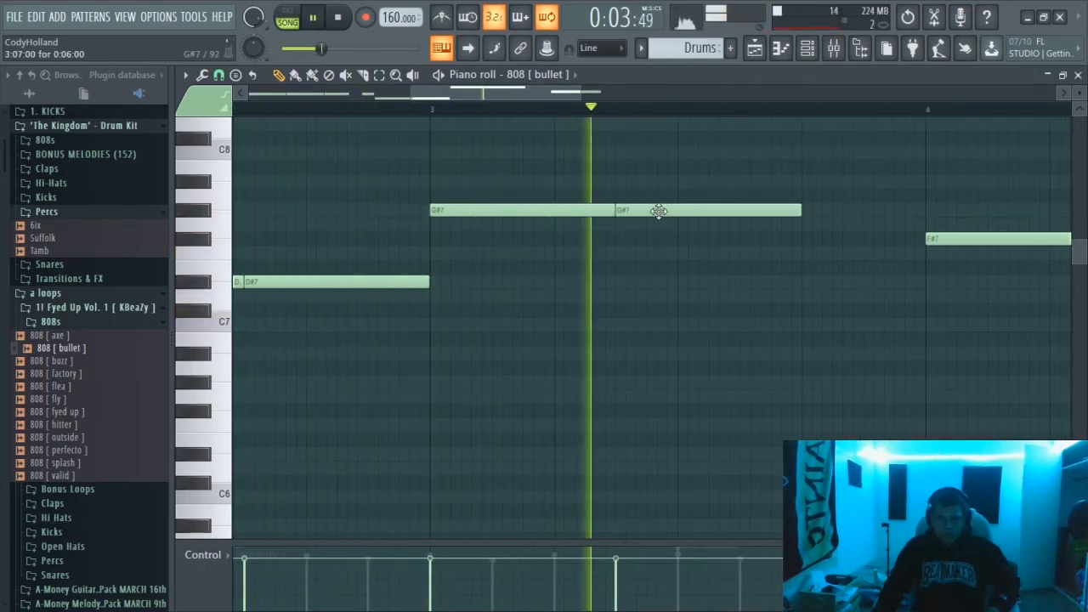
left_click(801, 211)
scroll(803, 213, "down", 4, "ctrl")
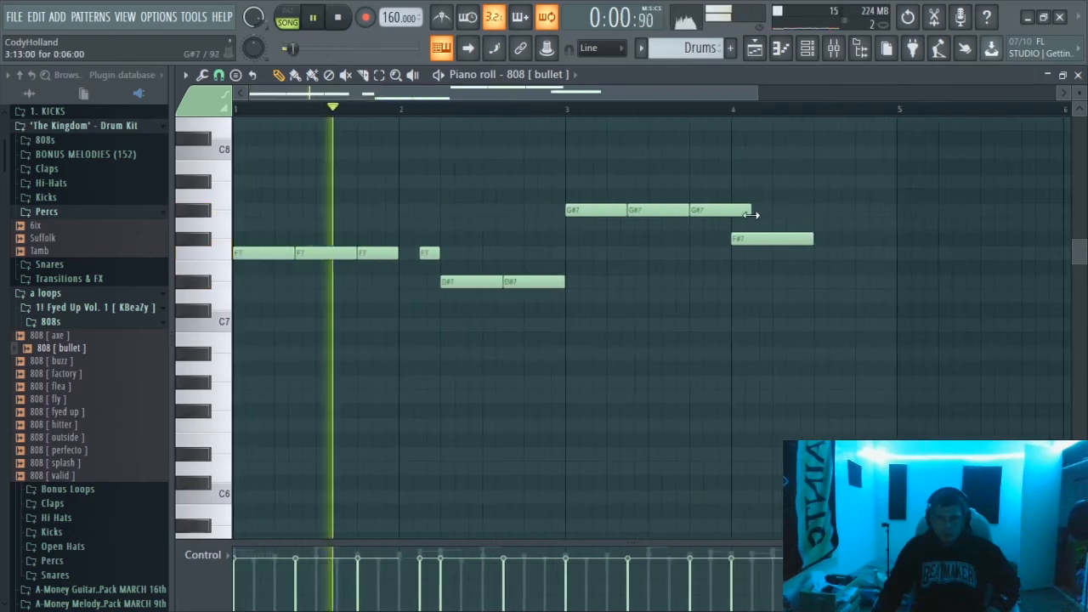
scroll(758, 115, "up", 3, "ctrl")
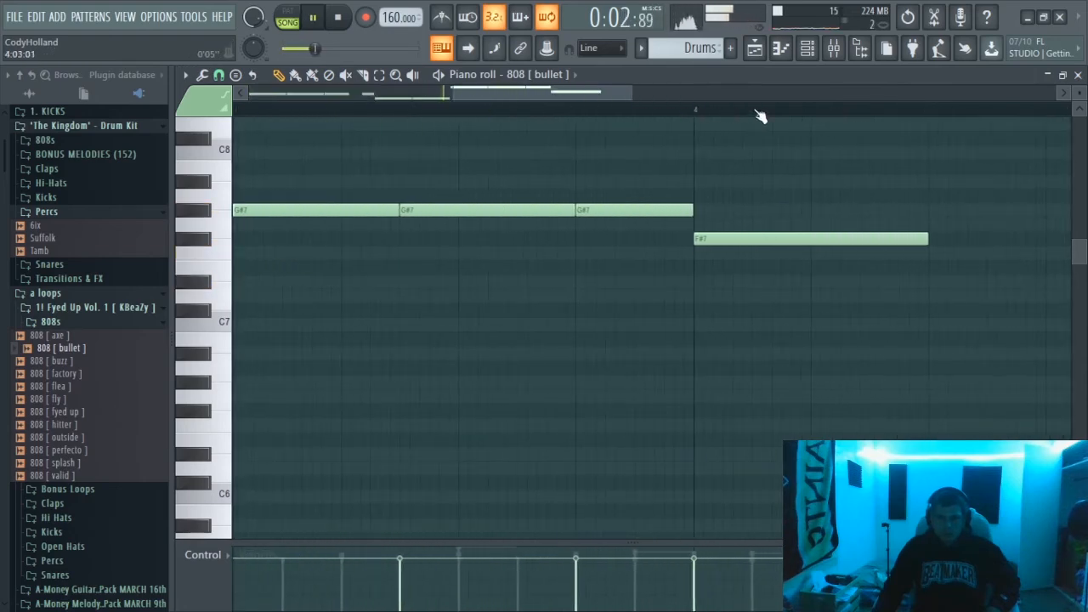
Step: Move the F#7 808 note to 4:05 and shorten it to four steps
left_click_drag(801, 242, 846, 243)
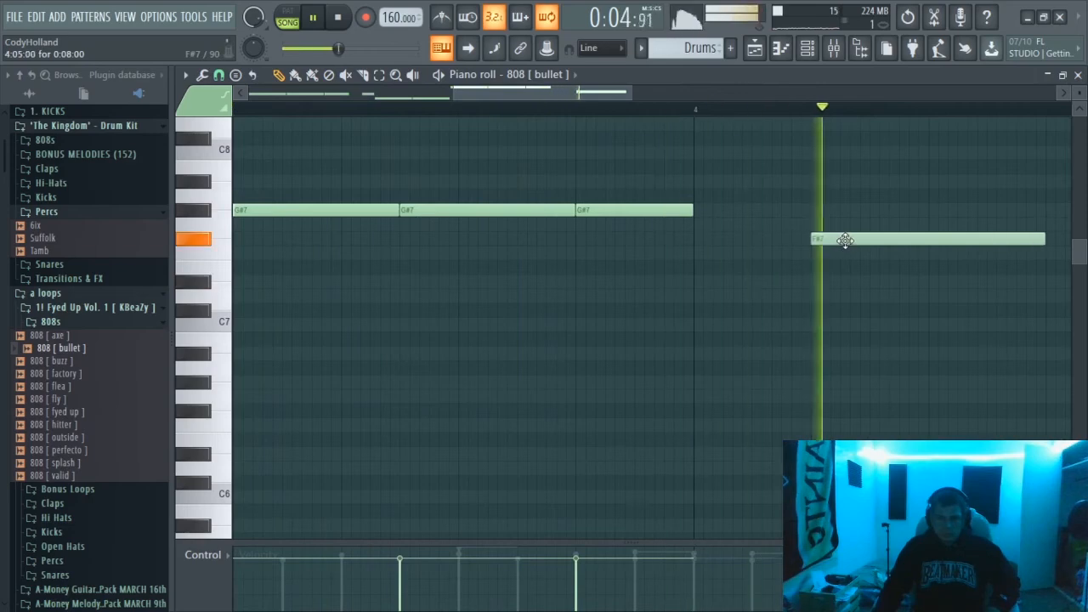
scroll(832, 111, "down", 5)
scroll(832, 111, "up", 4)
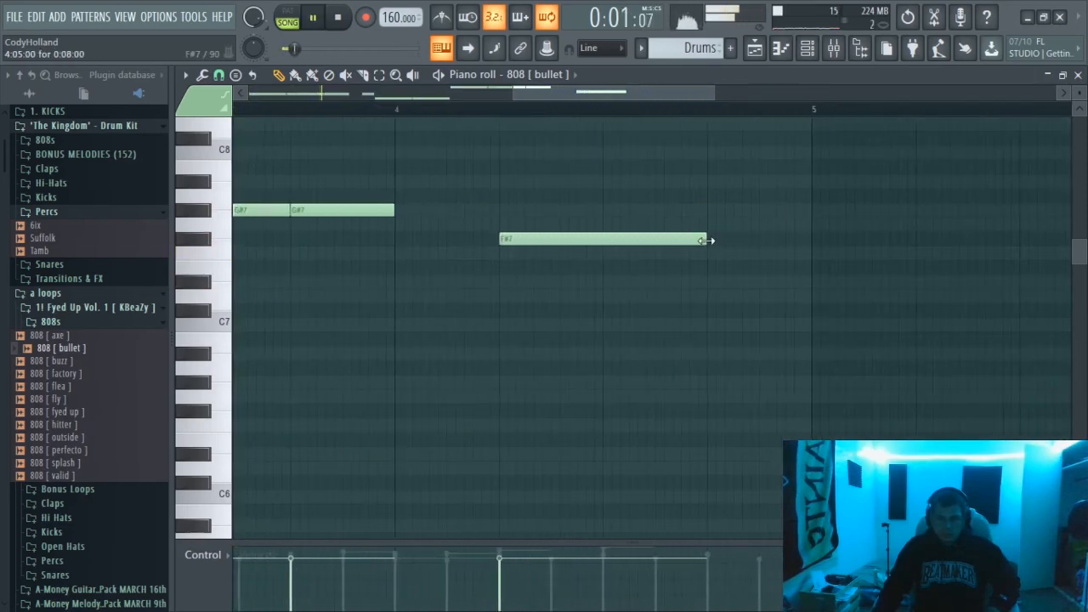
left_click_drag(705, 239, 558, 255)
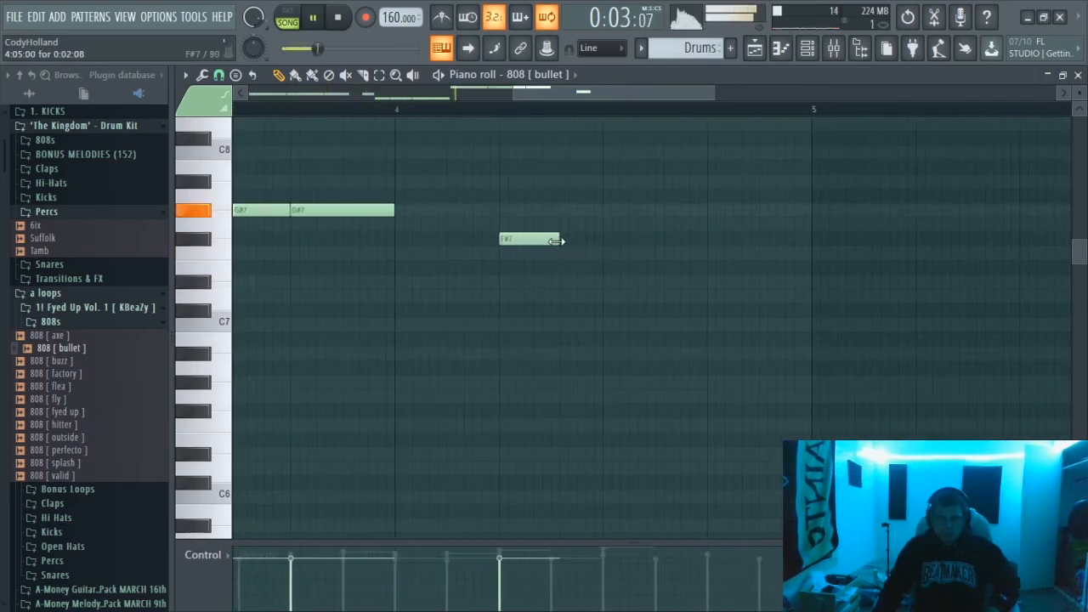
left_click(585, 241)
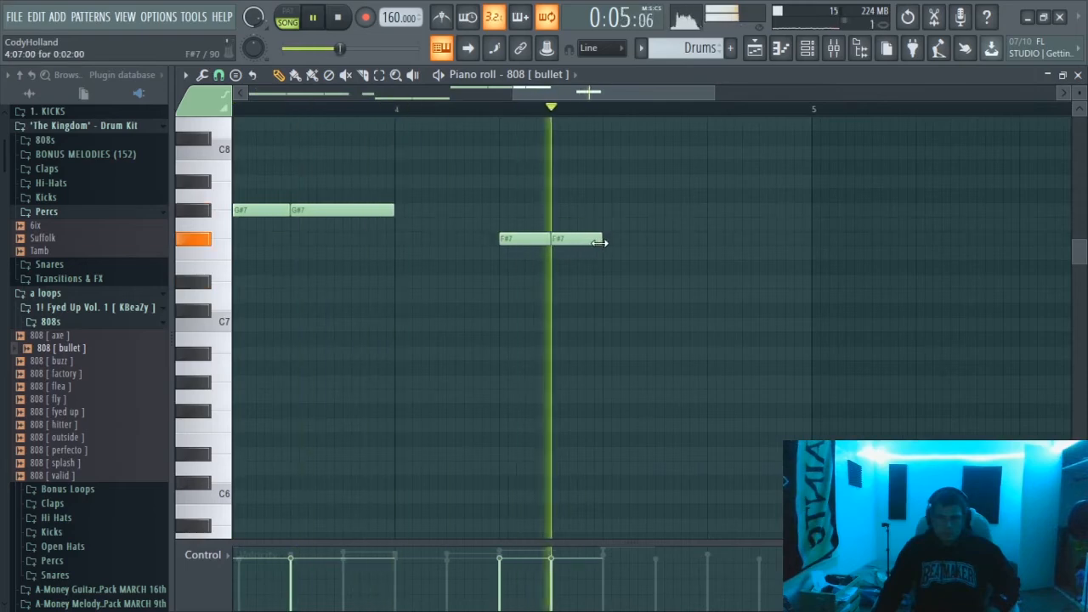
right_click(589, 241)
left_click_drag(553, 246, 602, 246)
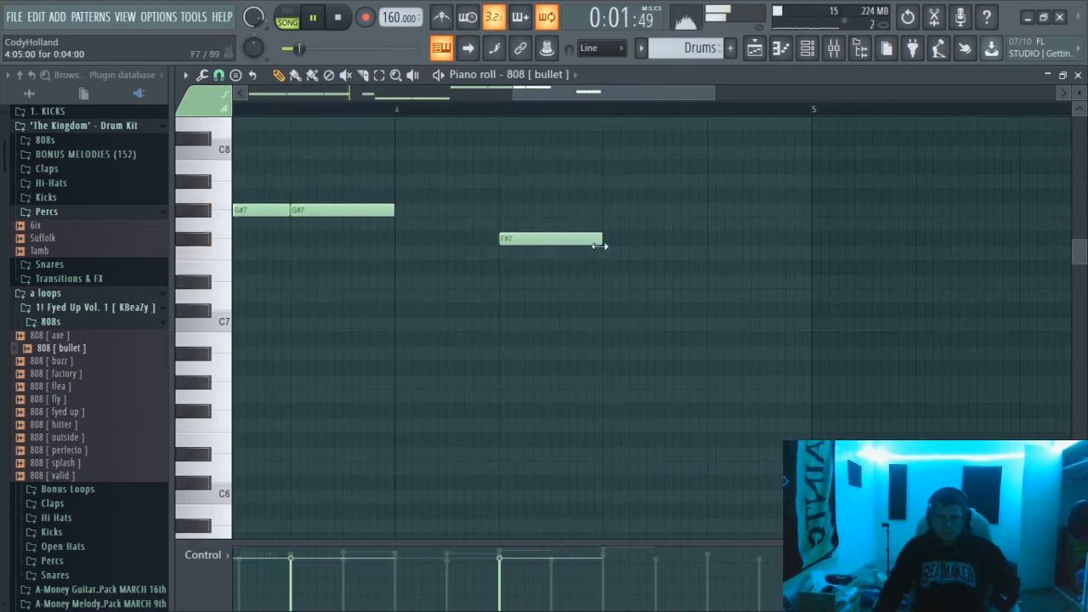
scroll(602, 115, "right", 4)
scroll(590, 124, "down", 5)
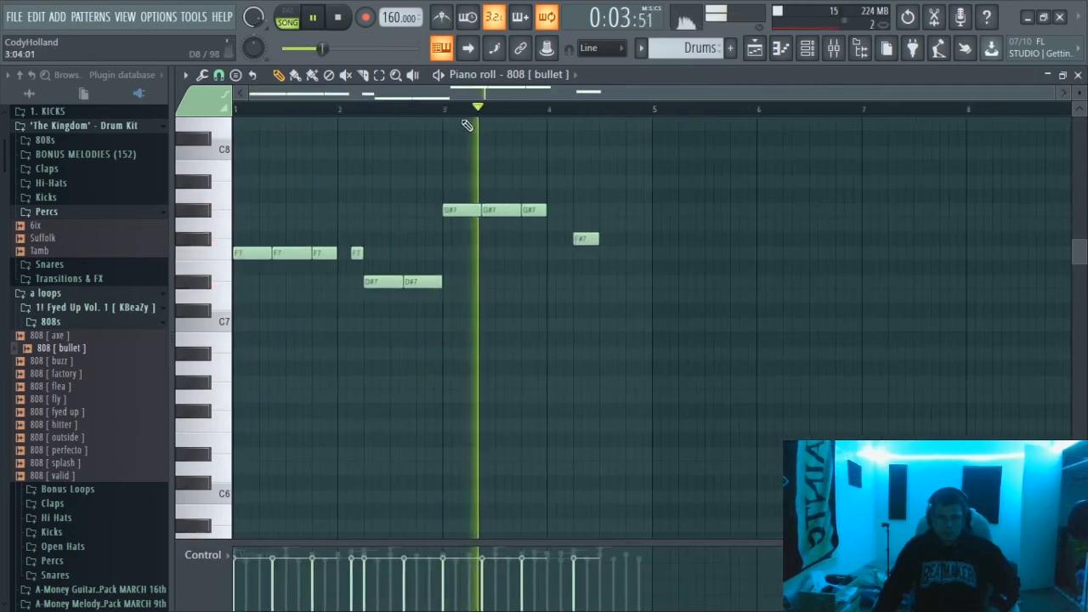
Step: Audition the 808 pattern, shorten and repeat its D#7 note, and remove the surplus copy
key("space")
key("space")
scroll(426, 150, "up", 5)
scroll(427, 152, "up", 1)
left_click_drag(525, 285, 470, 285)
left_click(481, 289)
left_click_drag(602, 291, 513, 291)
left_click(538, 298)
right_click(538, 298)
scroll(590, 122, "down", 4)
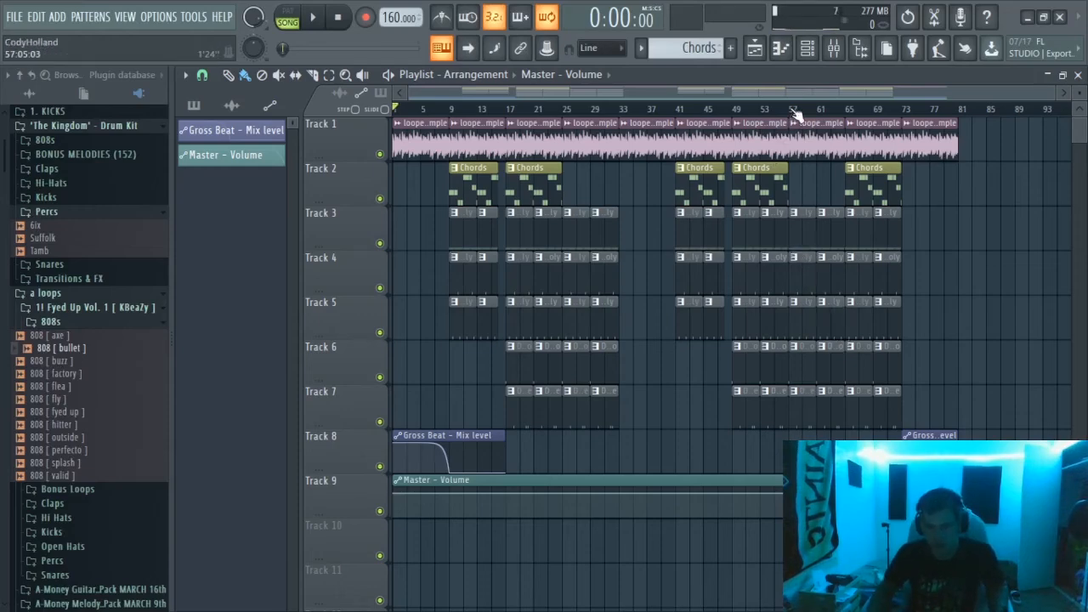
Step: Reset the Master track's volume fader in the mixer and play the arrangement from the start
left_click(833, 49)
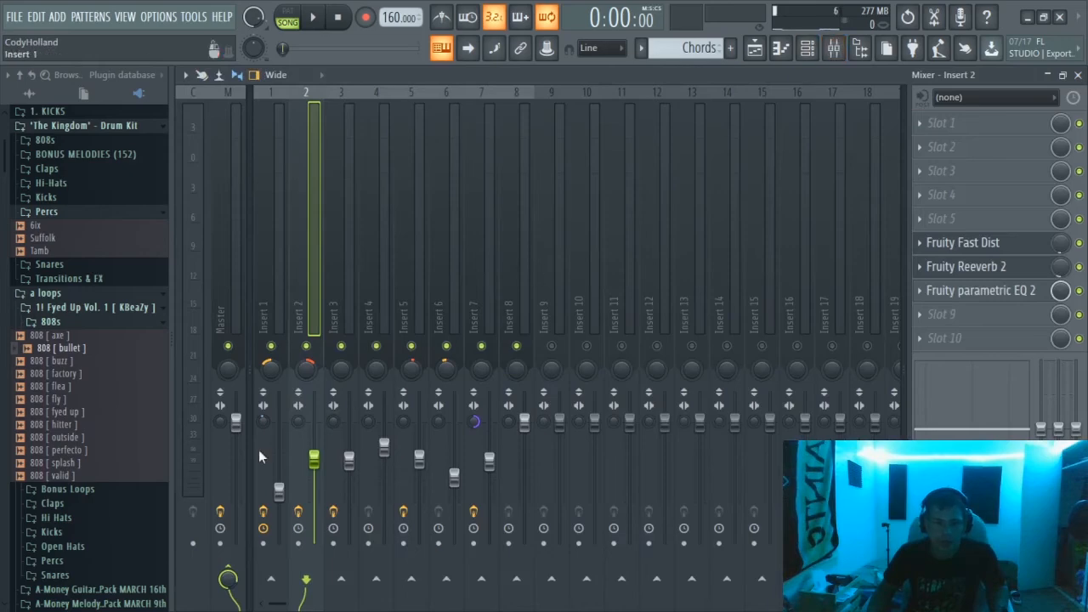
left_click(238, 428)
right_click(238, 429)
left_click(265, 379)
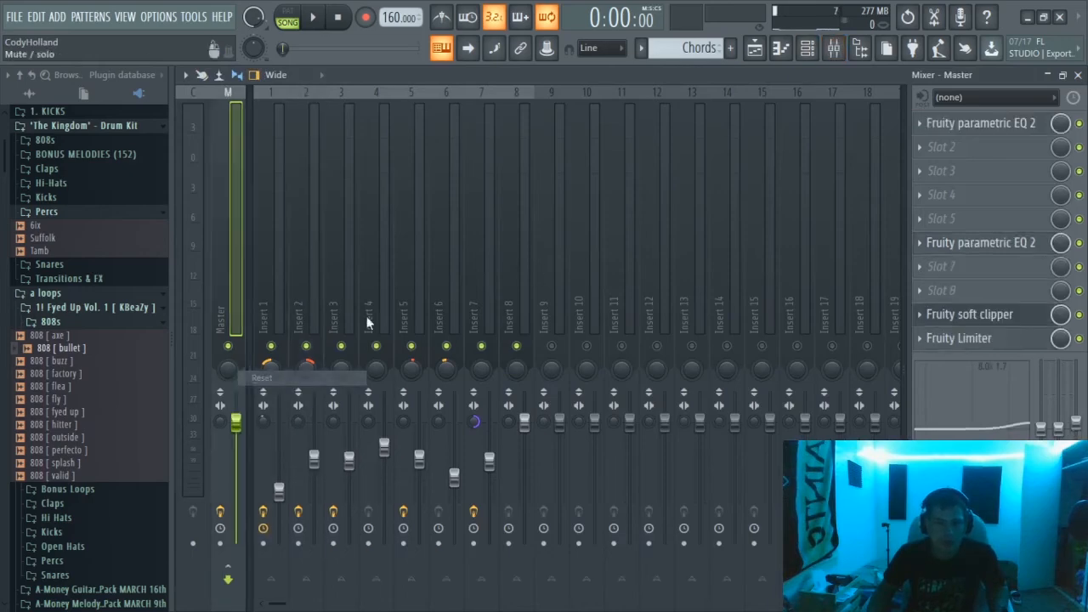
left_click(753, 51)
key("space")
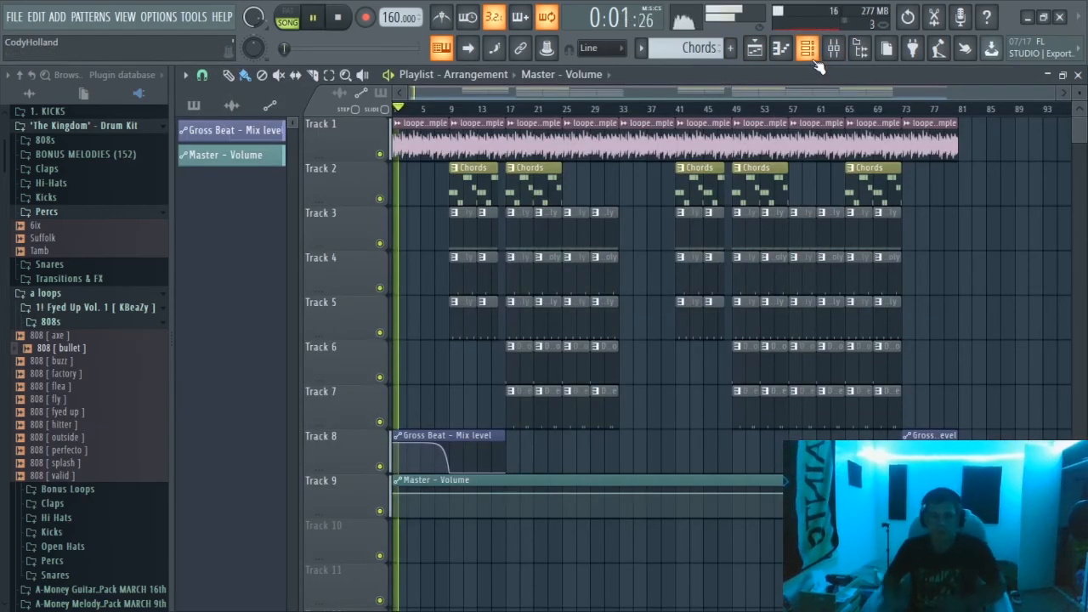